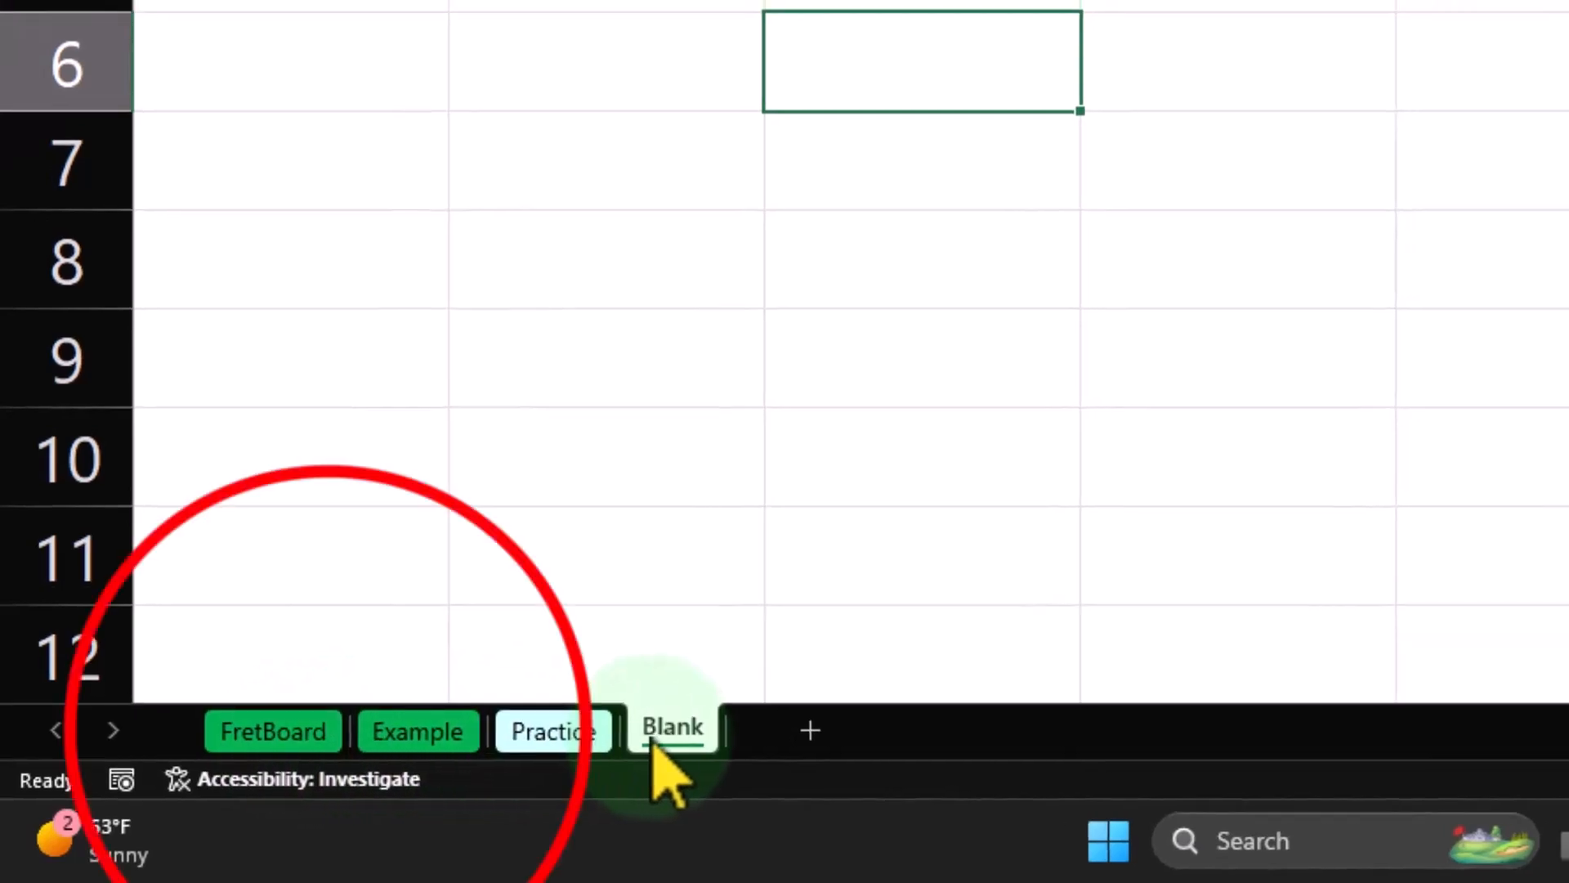
# Look through the FretBoard, Example, Practice and Blank worksheets in turn
pyautogui.click(273, 731)
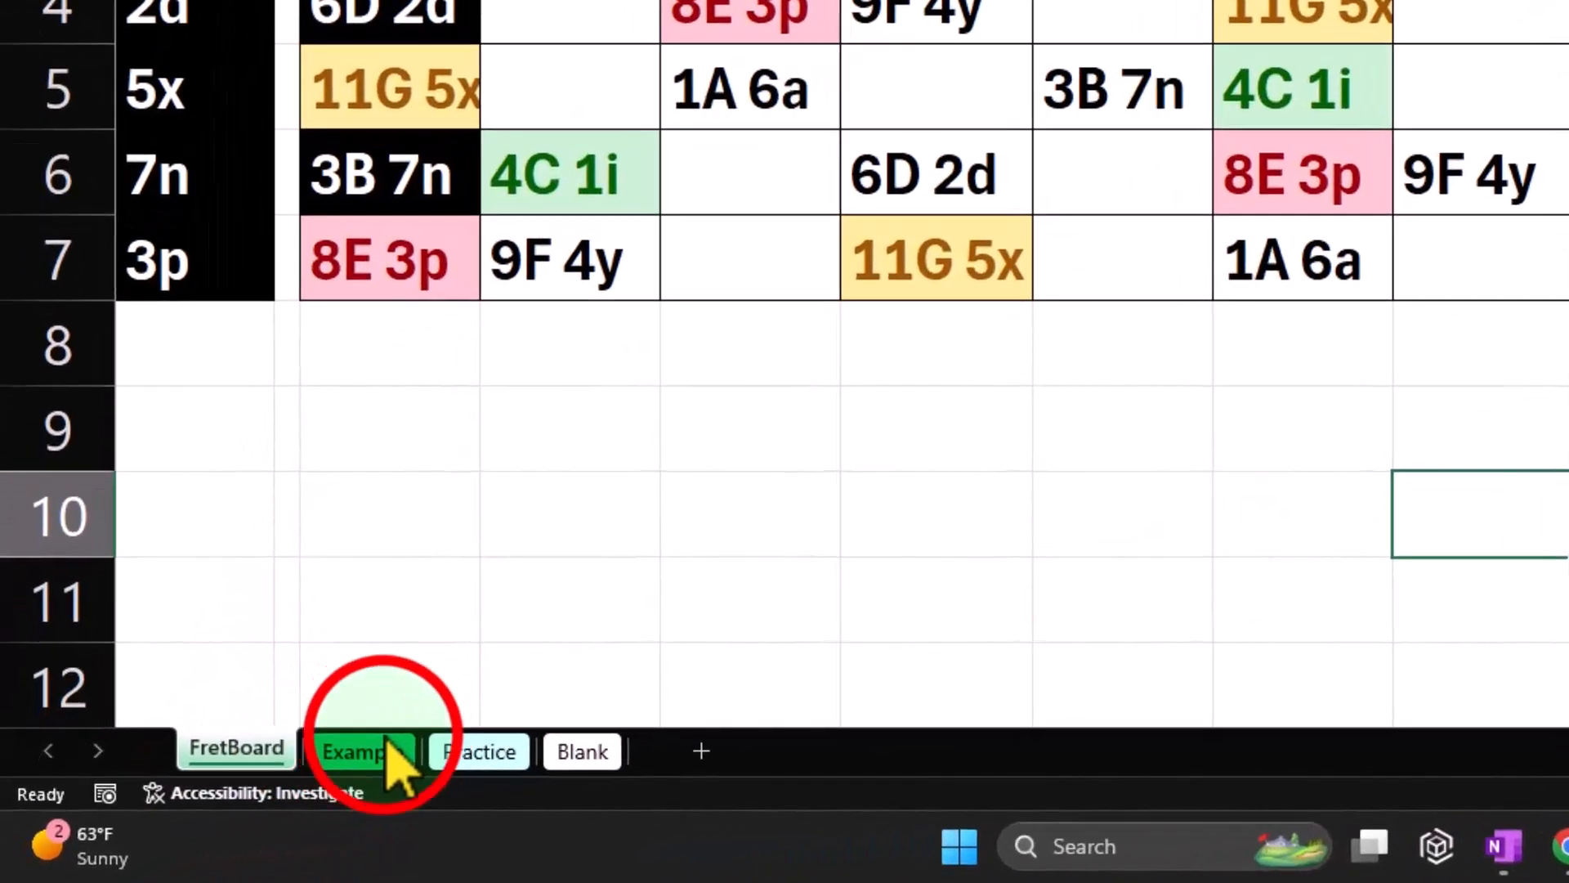
pyautogui.click(205, 811)
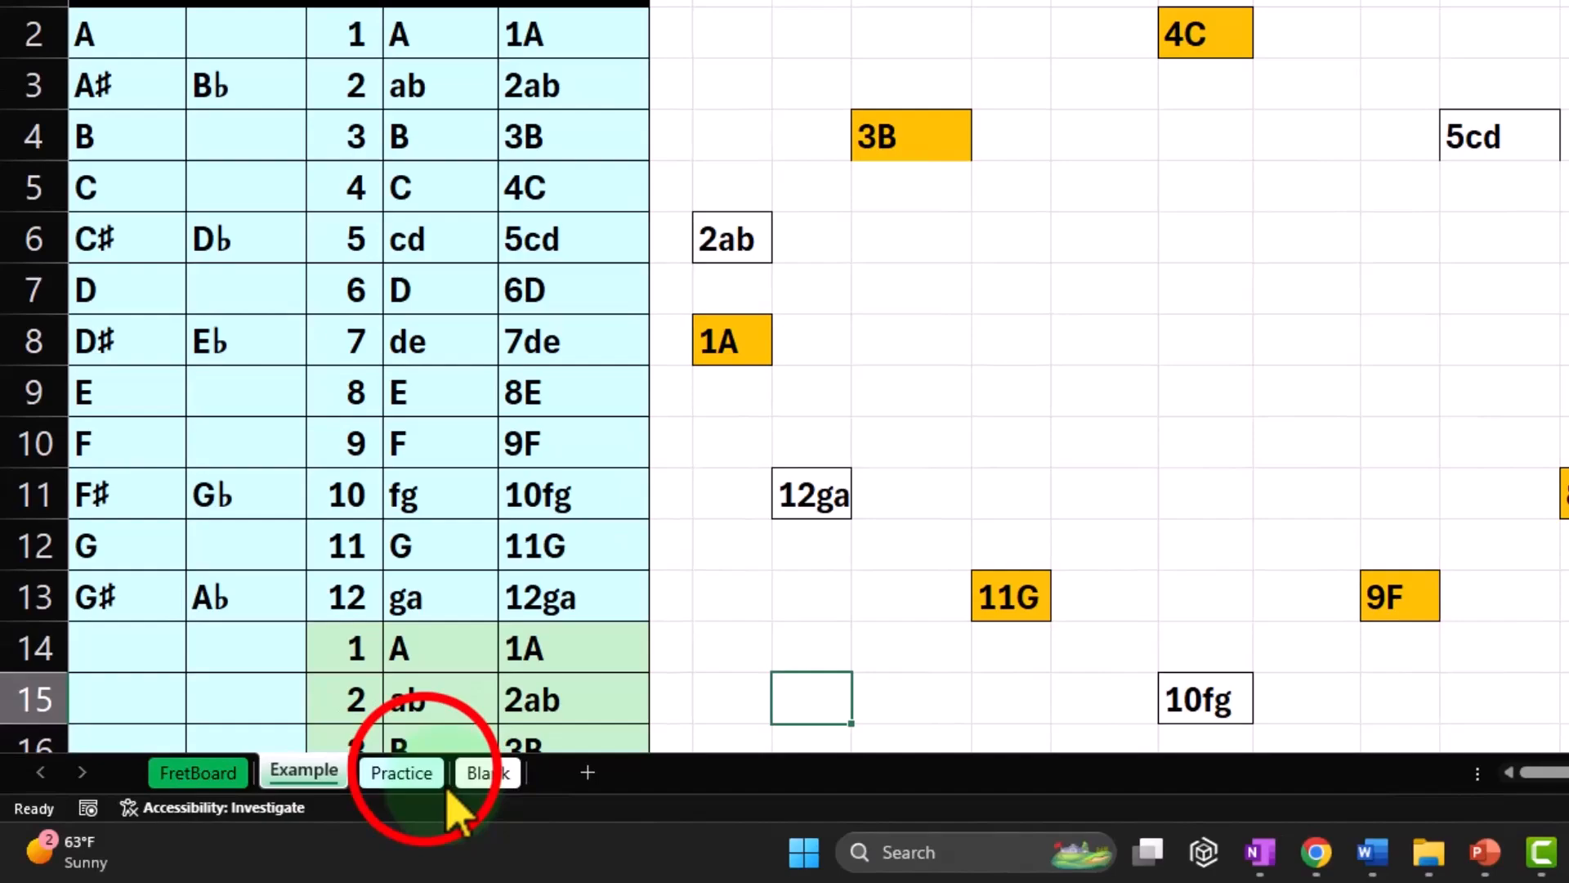
pyautogui.click(256, 812)
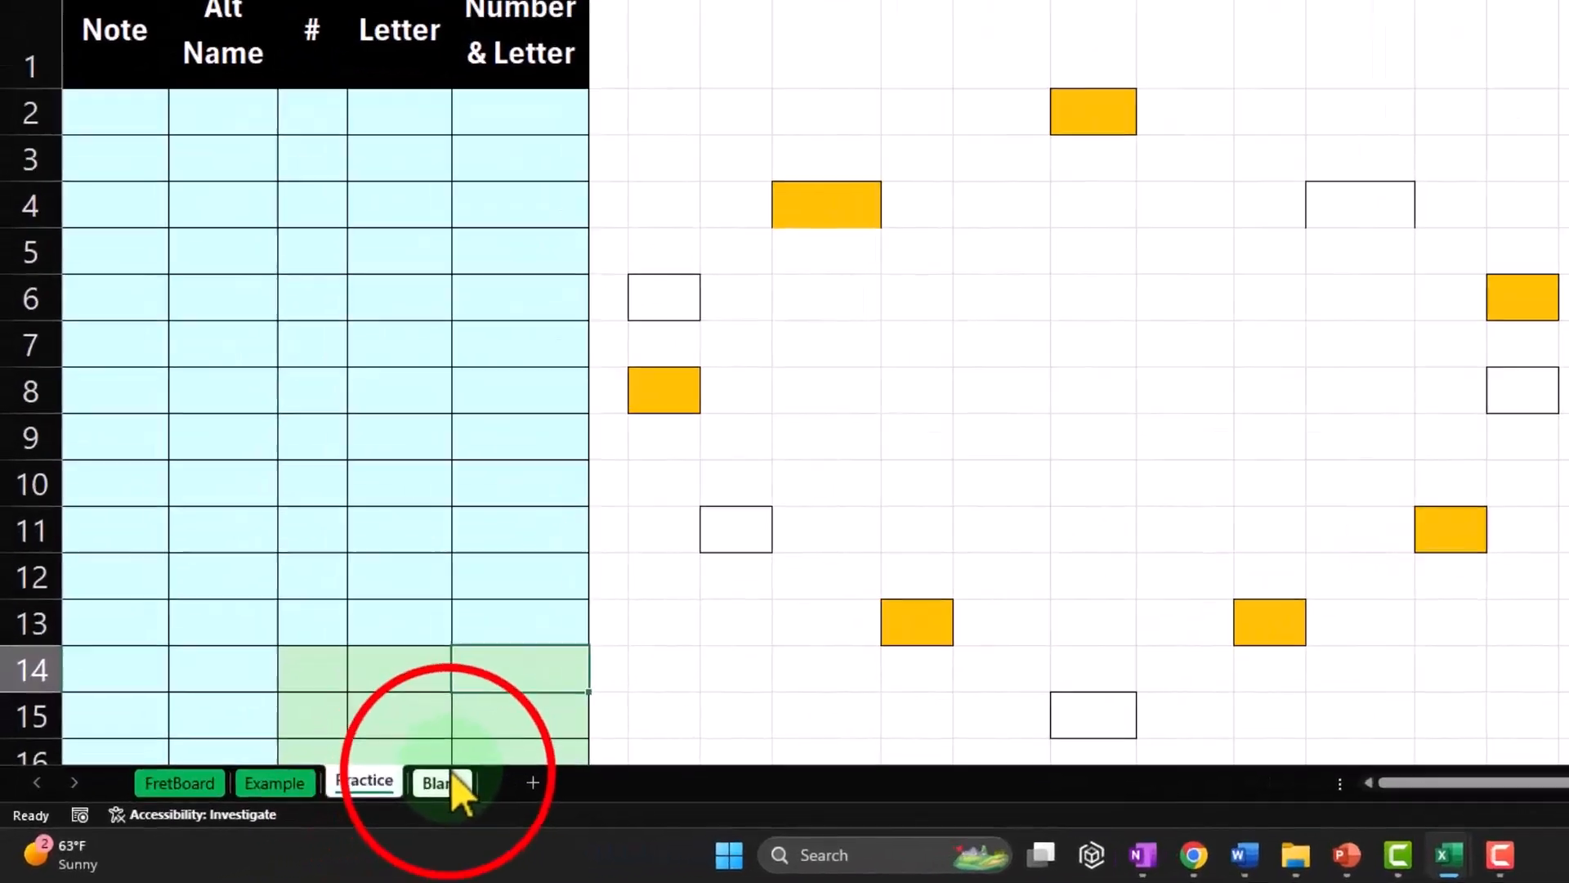
pyautogui.click(311, 812)
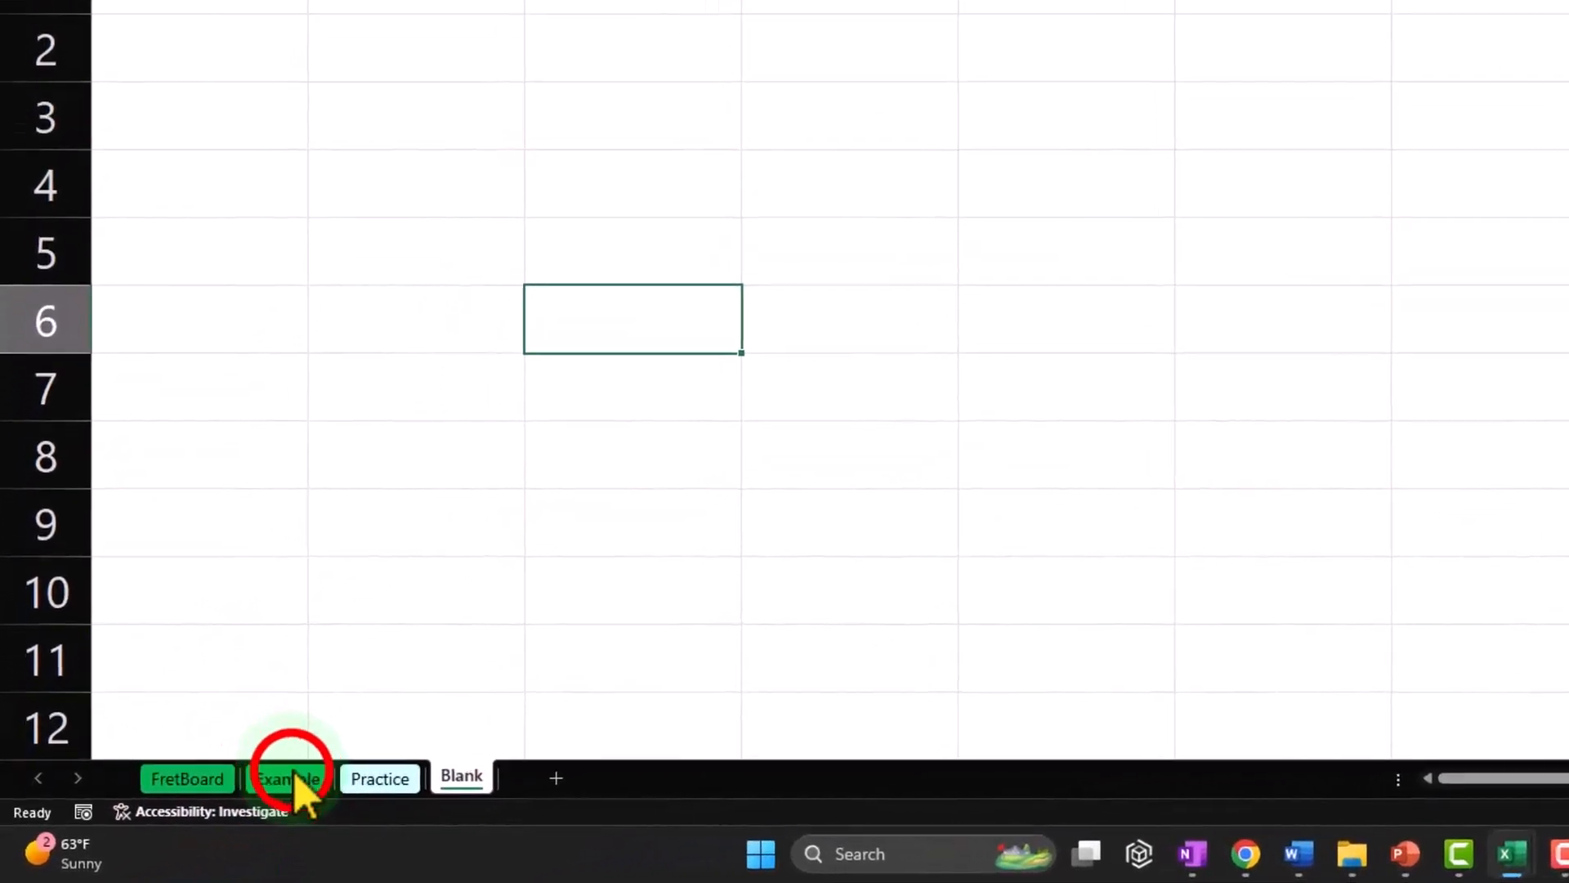
# Examine the note table on the Example sheet, covering the Note, Alt Name, #, Letter and combined Number & Letter columns
pyautogui.click(194, 812)
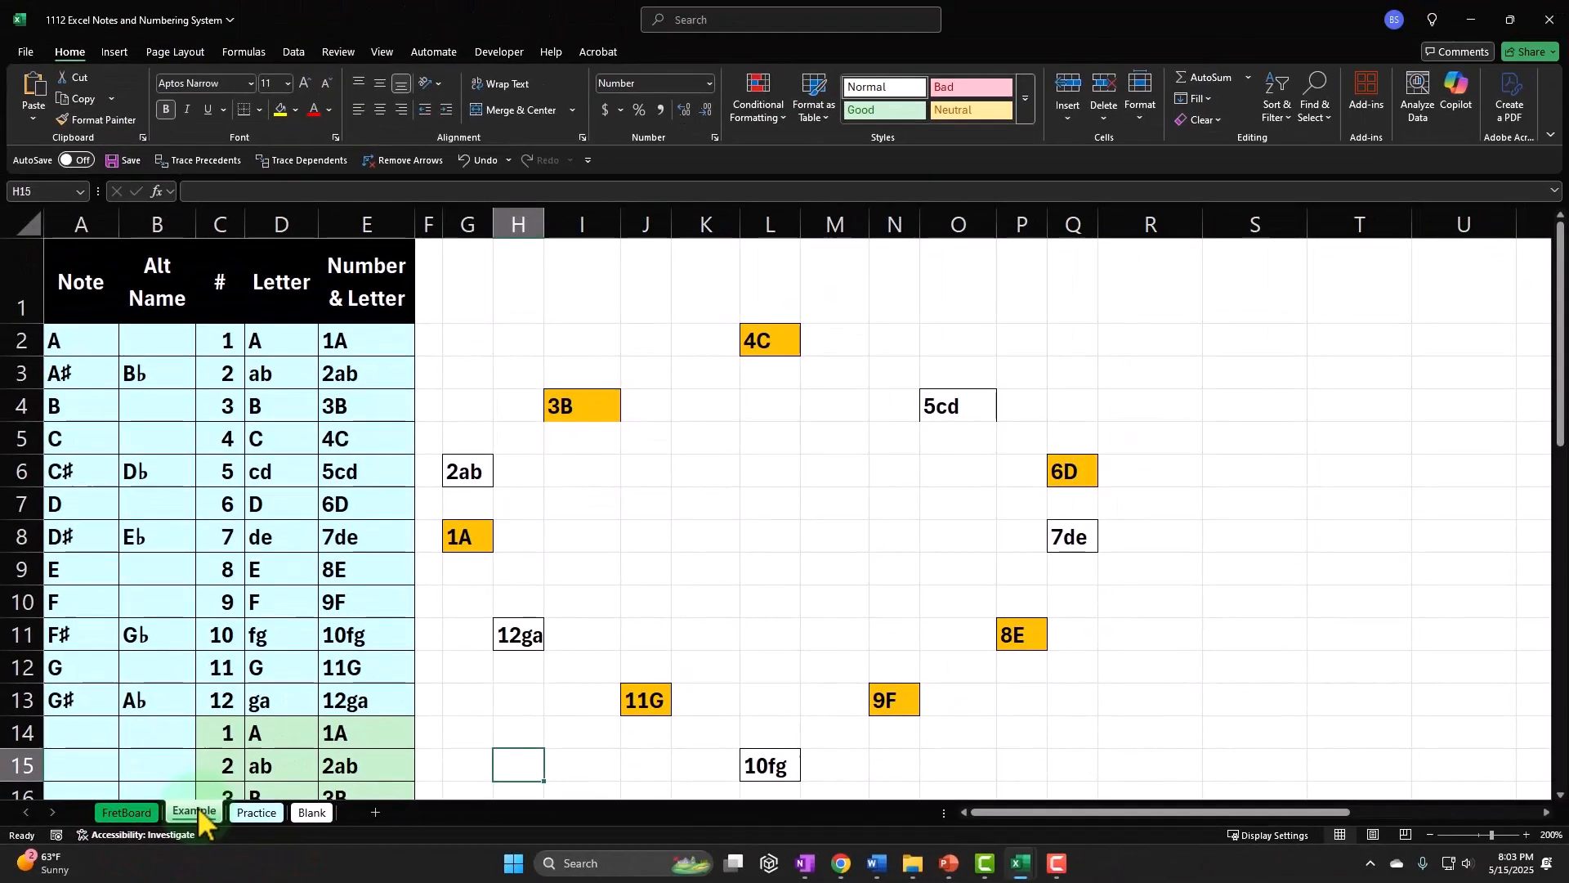
pyautogui.click(76, 343)
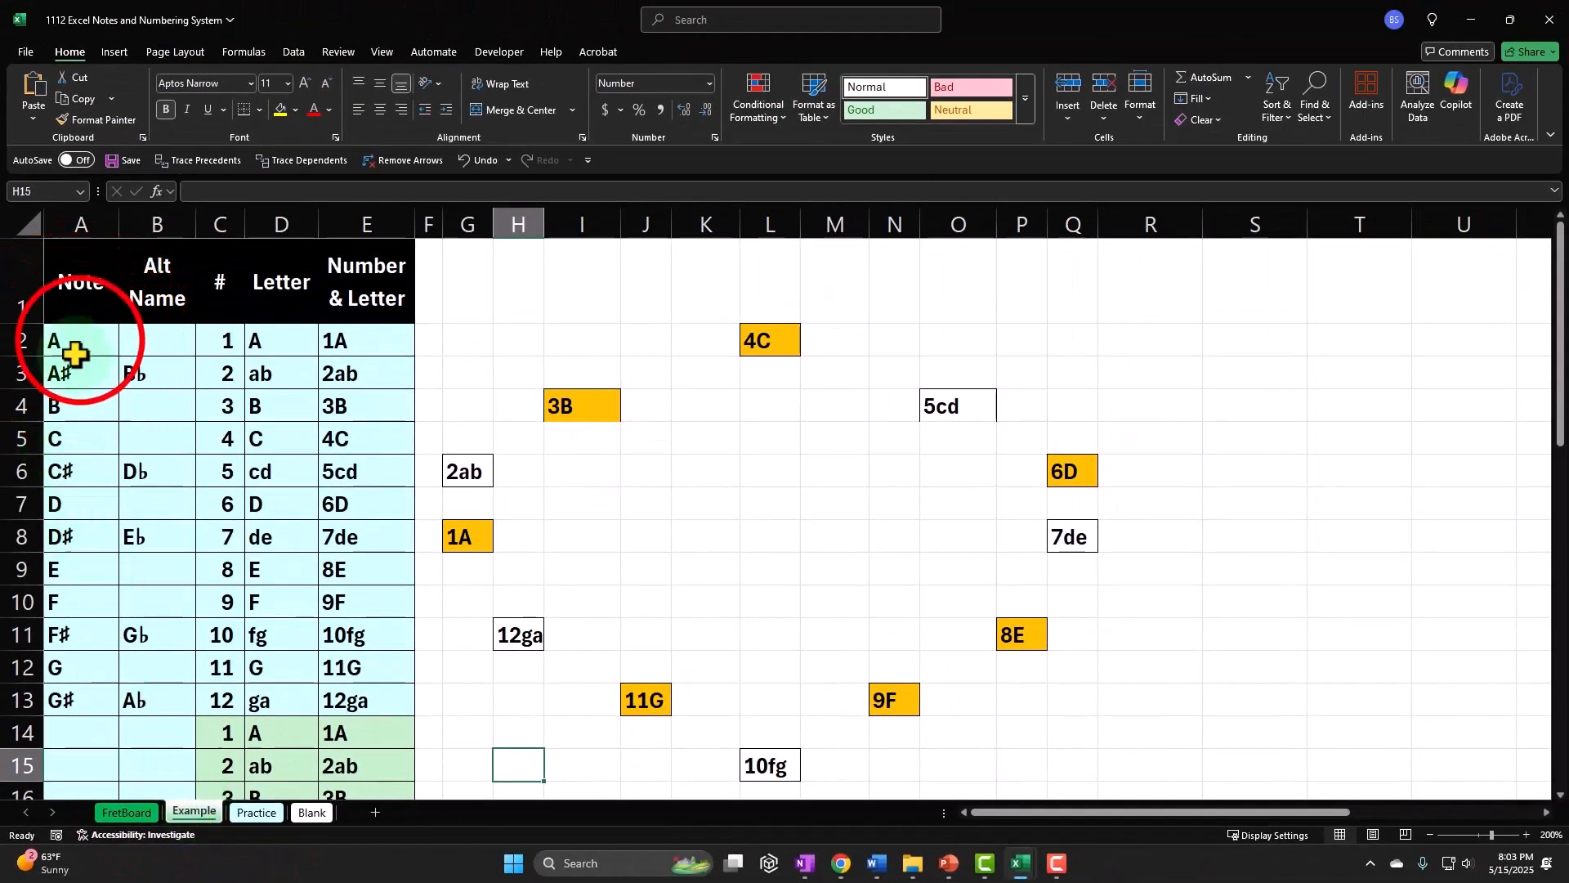
pyautogui.moveTo(80, 341); pyautogui.dragTo(57, 703)
pyautogui.moveTo(158, 349); pyautogui.dragTo(145, 696)
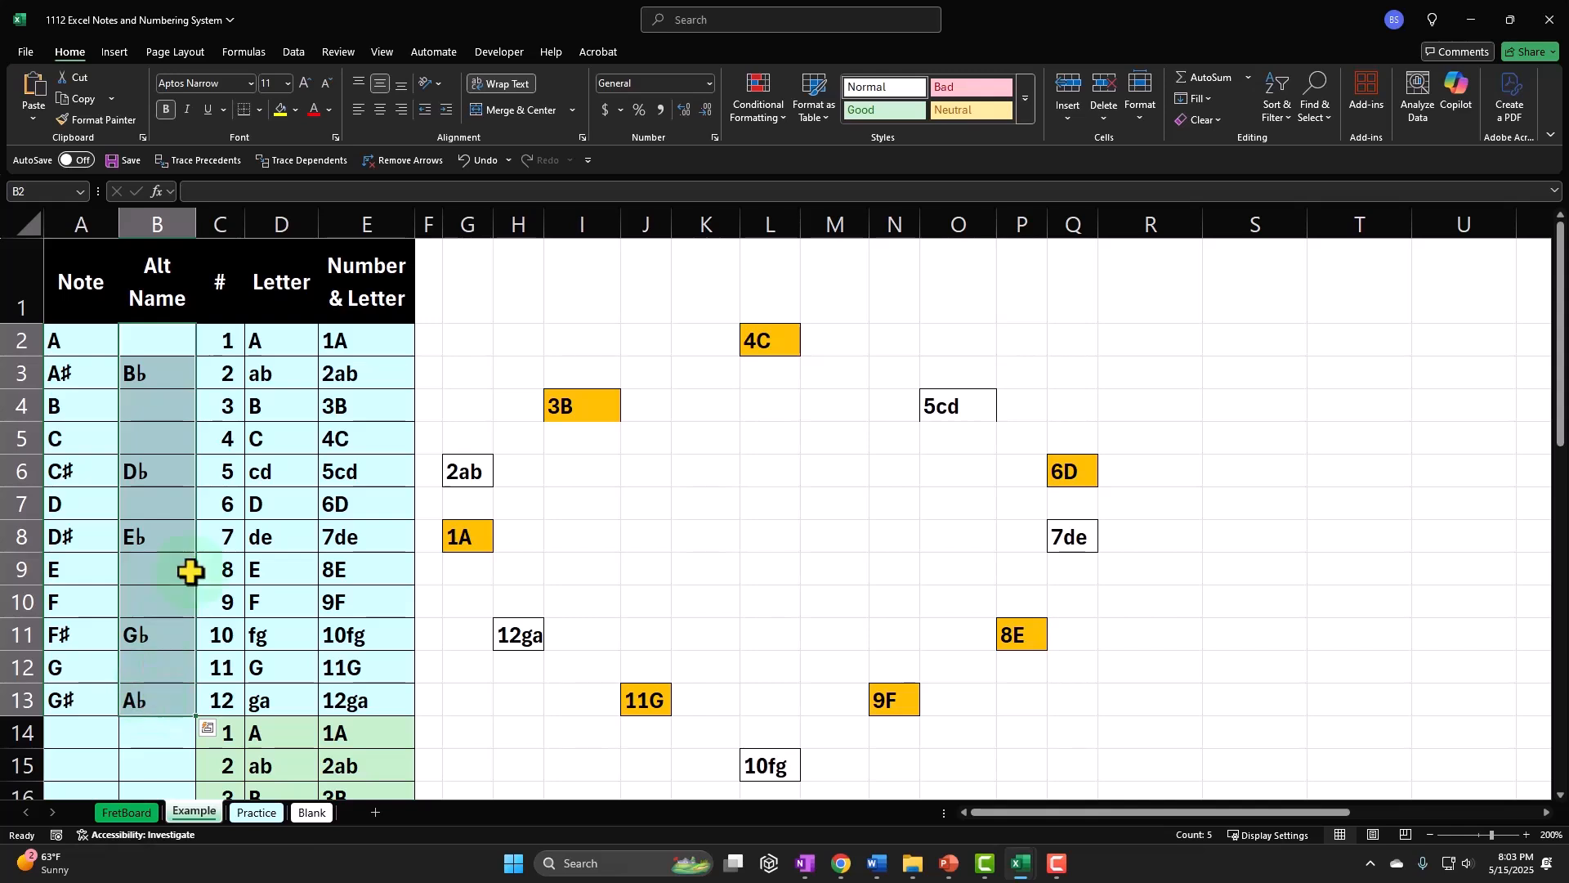
pyautogui.moveTo(218, 345); pyautogui.dragTo(217, 691)
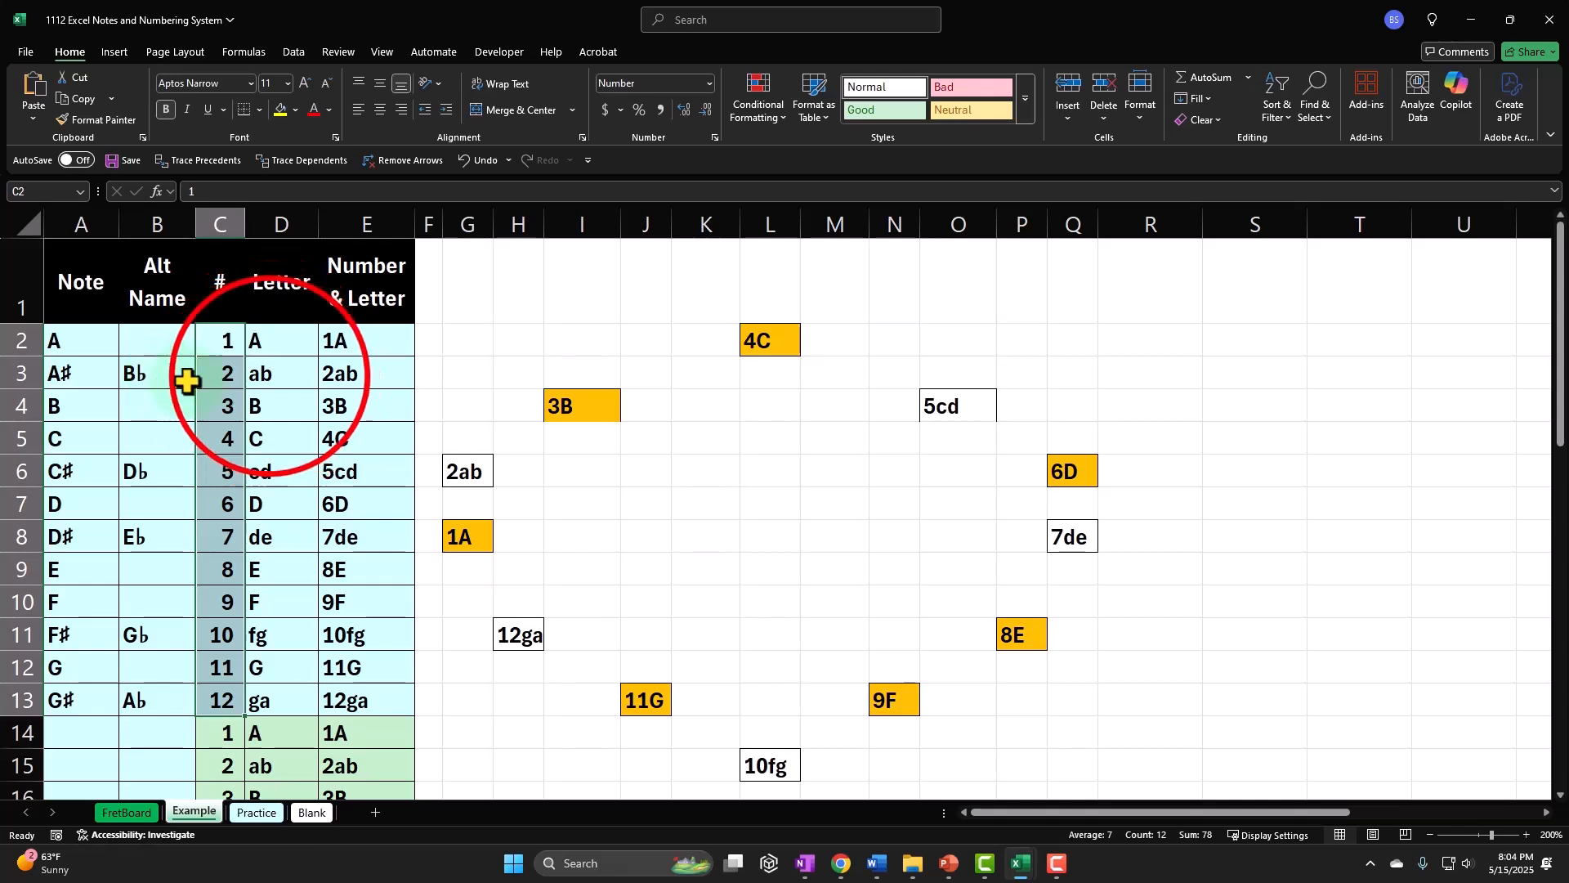
pyautogui.click(270, 376)
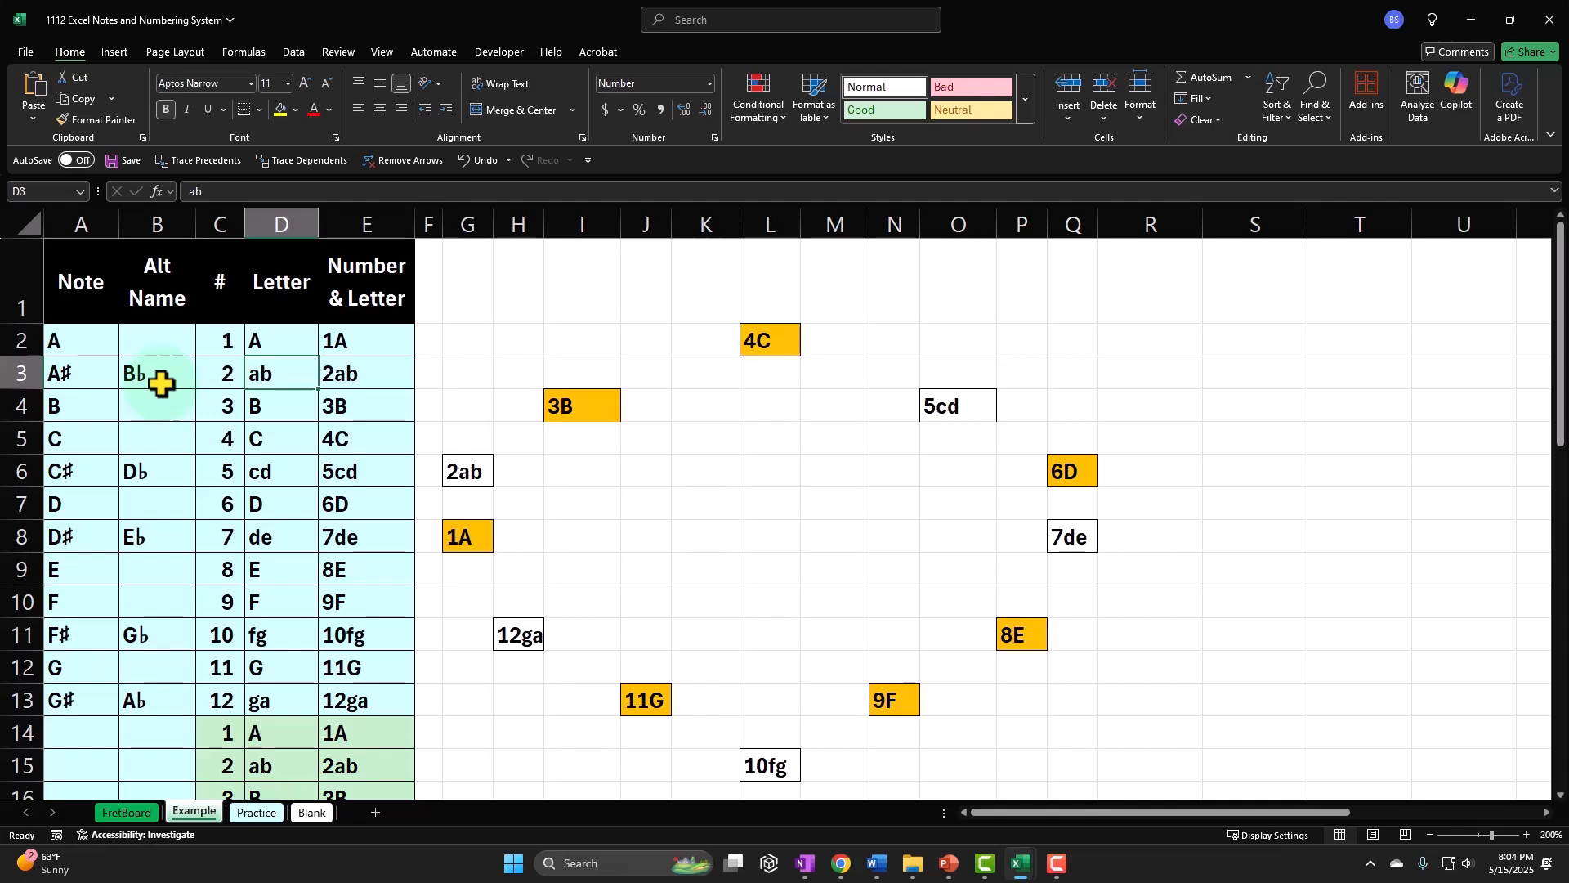
pyautogui.click(368, 372)
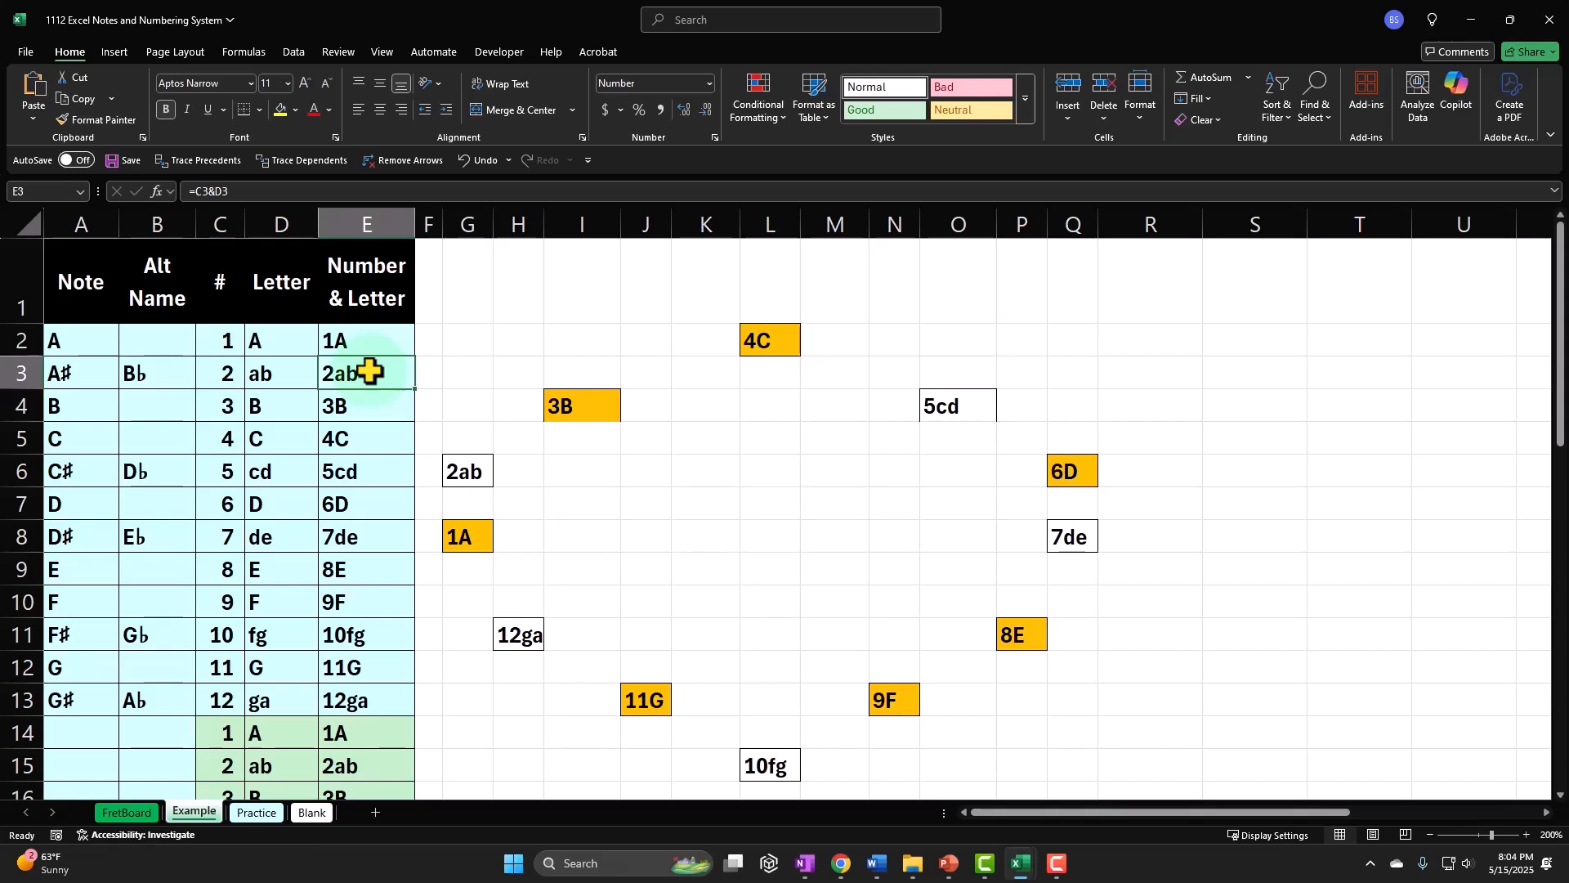
# Examine the repeated note rows, the circular note layout and the spiral pictures on the Example sheet
pyautogui.scroll(-3, 369, 372)
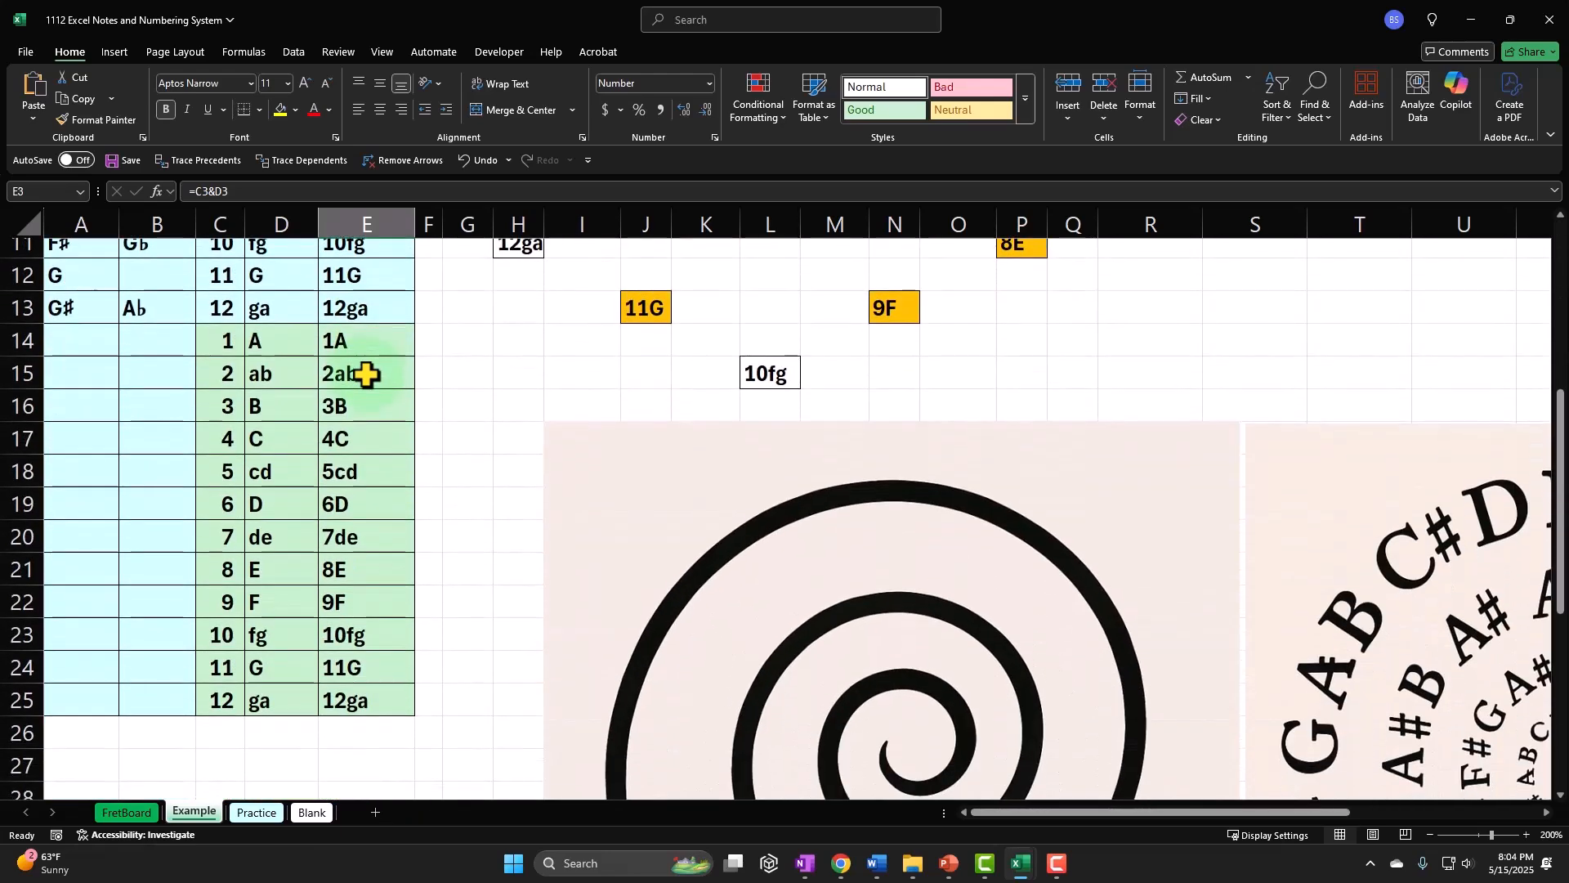
pyautogui.scroll(3, 764, 462)
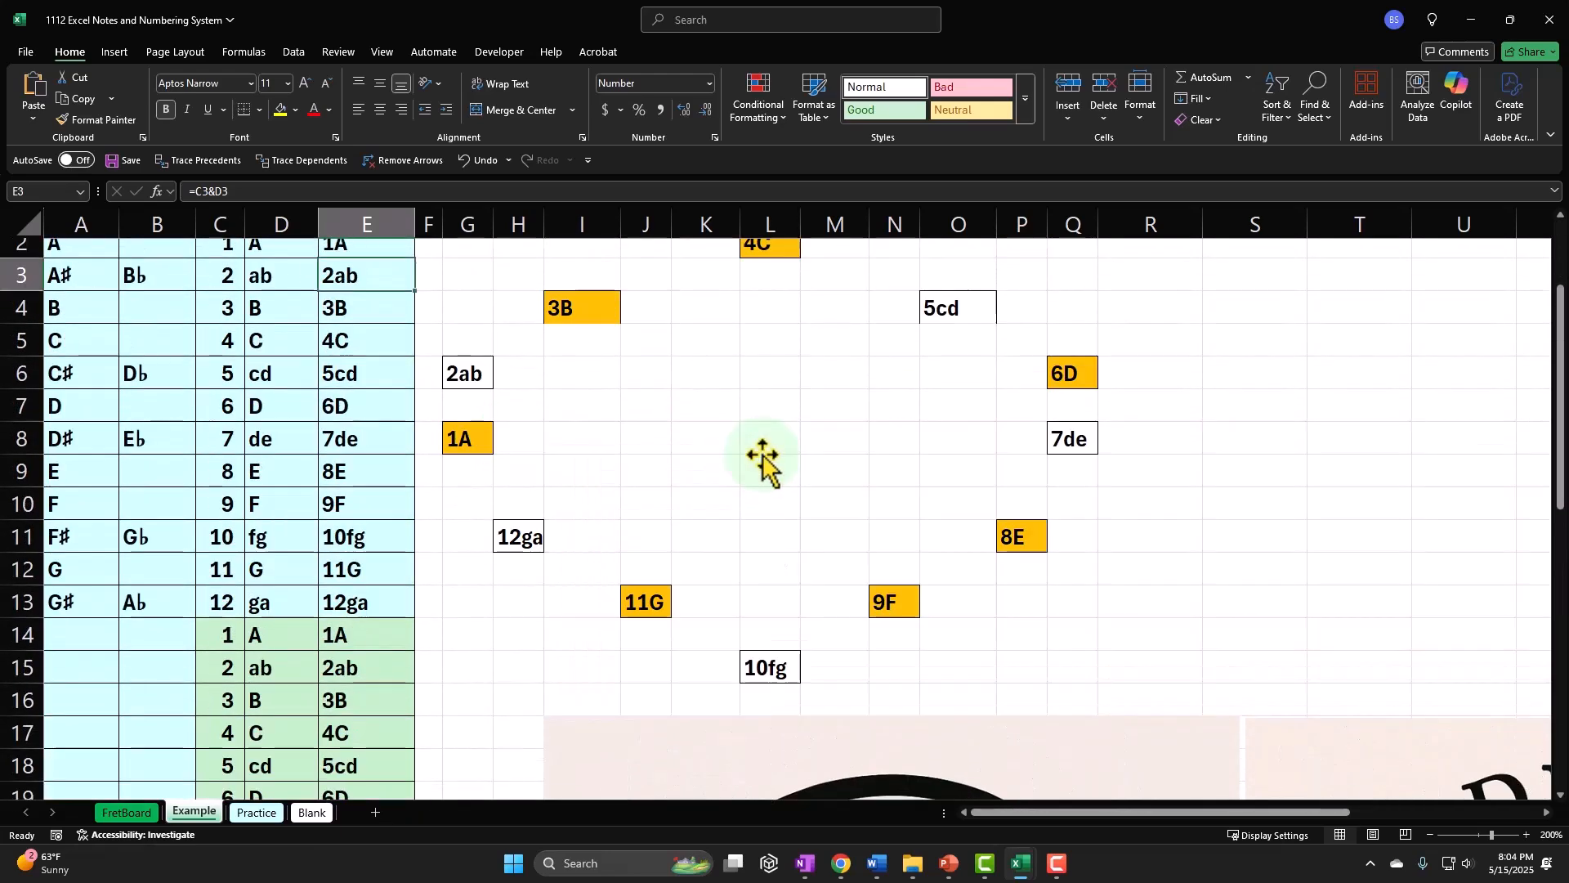
pyautogui.scroll(1, 711, 409)
pyautogui.moveTo(665, 351); pyautogui.dragTo(960, 683)
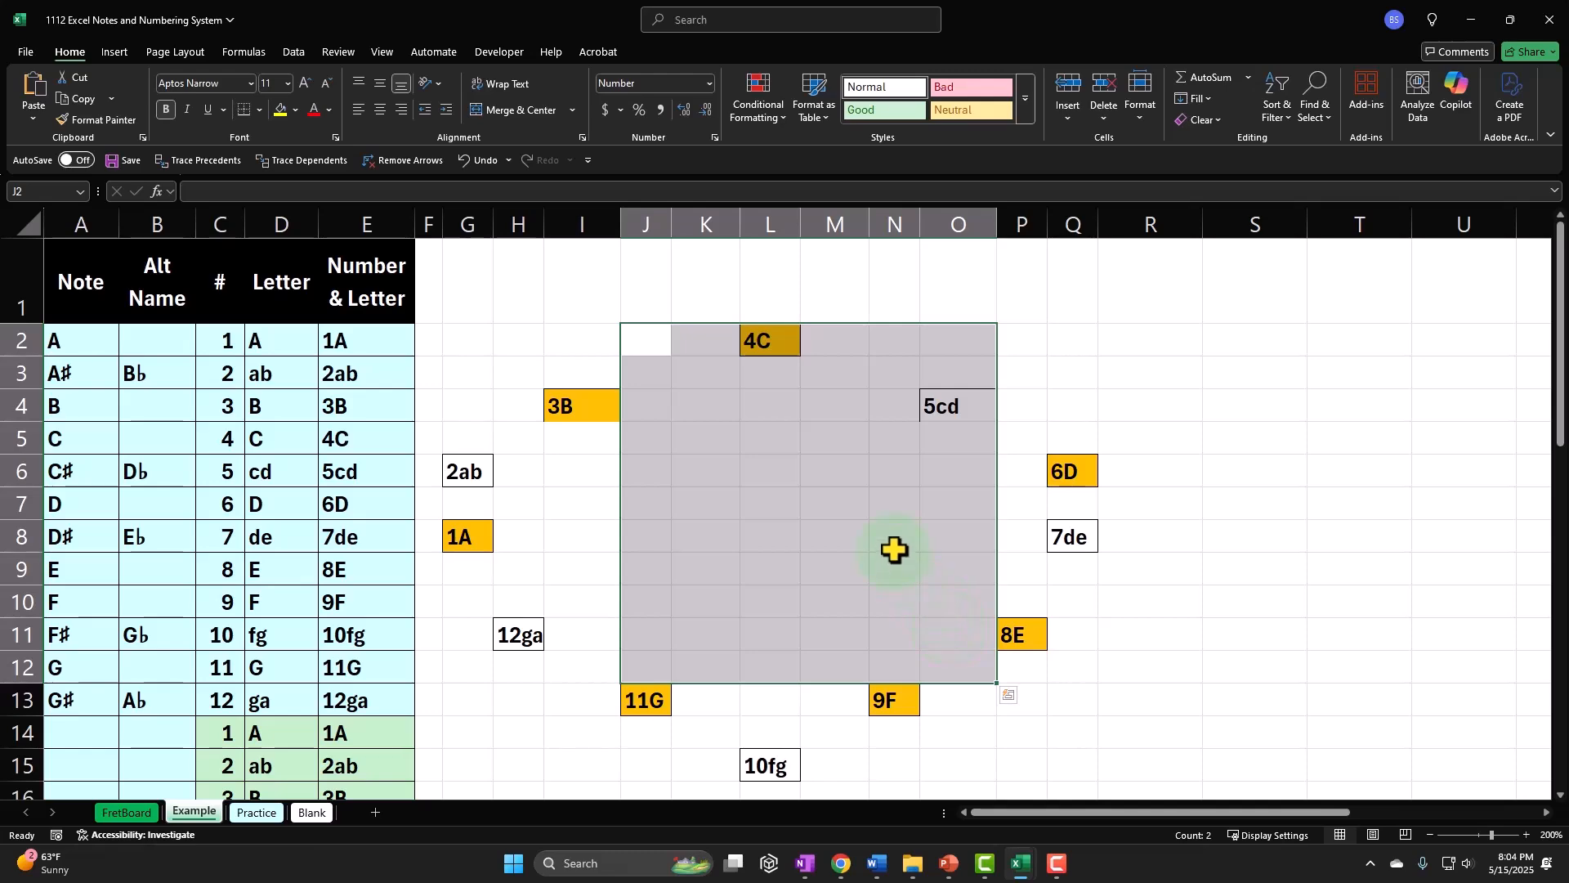
pyautogui.scroll(-3, 893, 553)
pyautogui.scroll(-2, 893, 549)
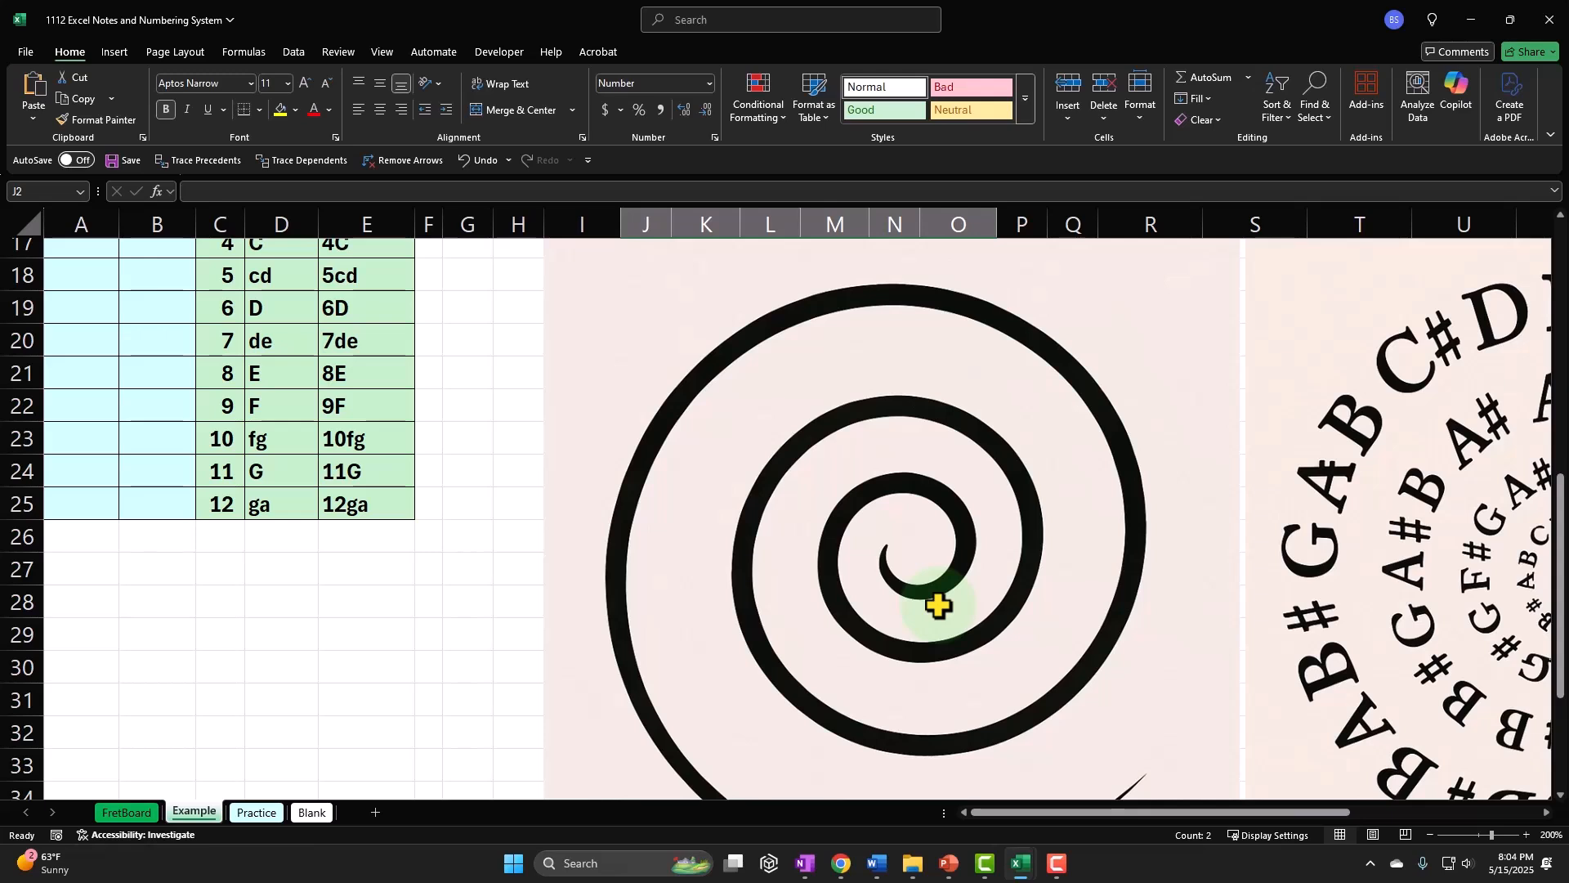
pyautogui.click(1054, 812)
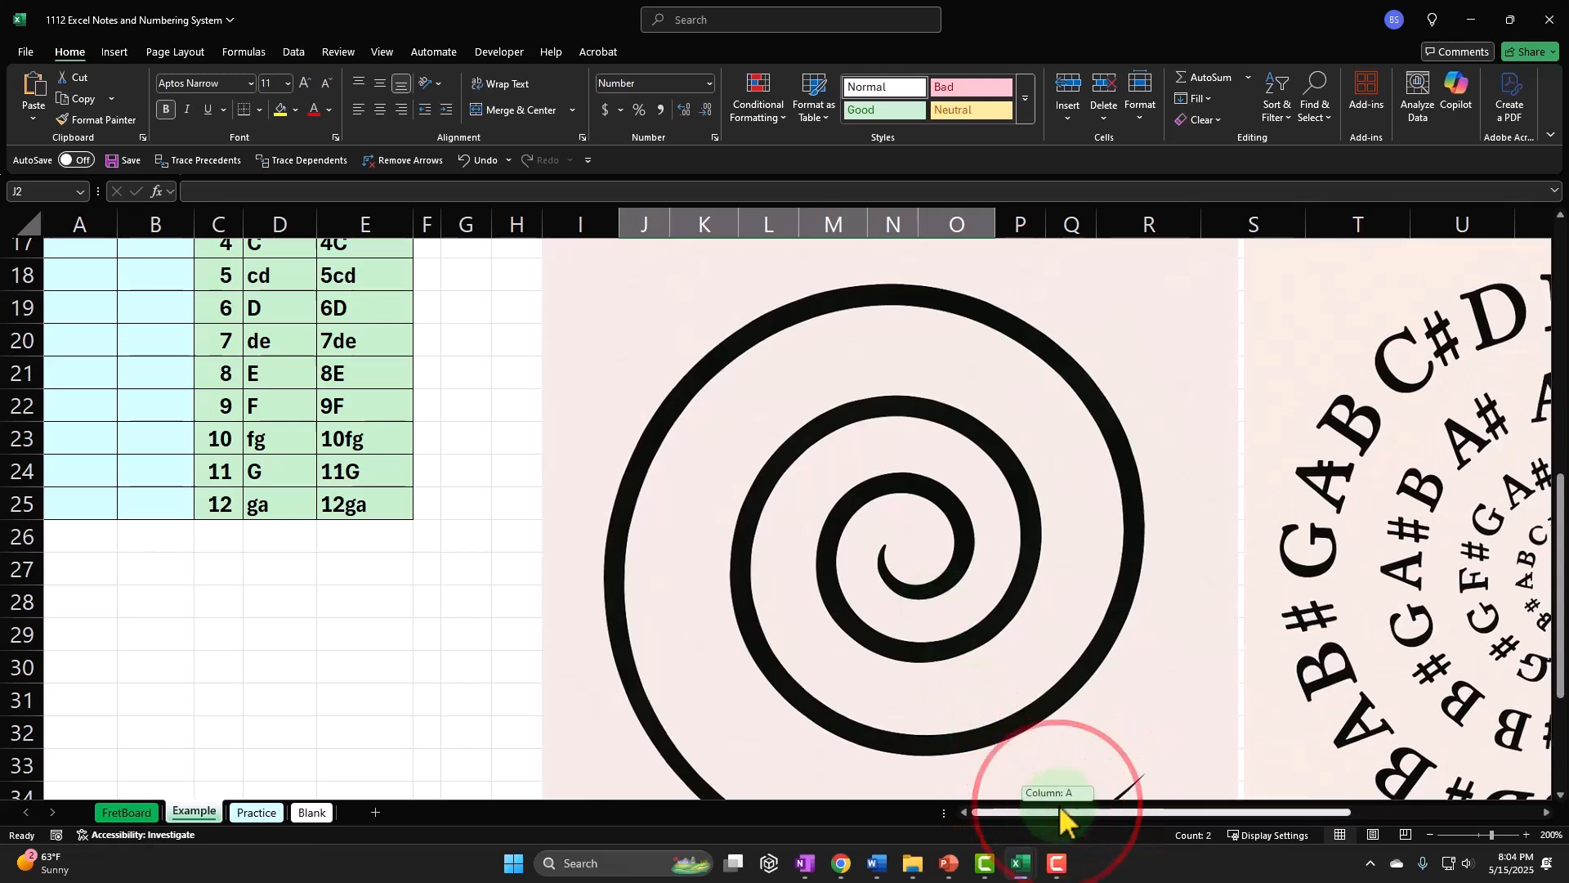
pyautogui.moveTo(1055, 812); pyautogui.dragTo(1158, 809)
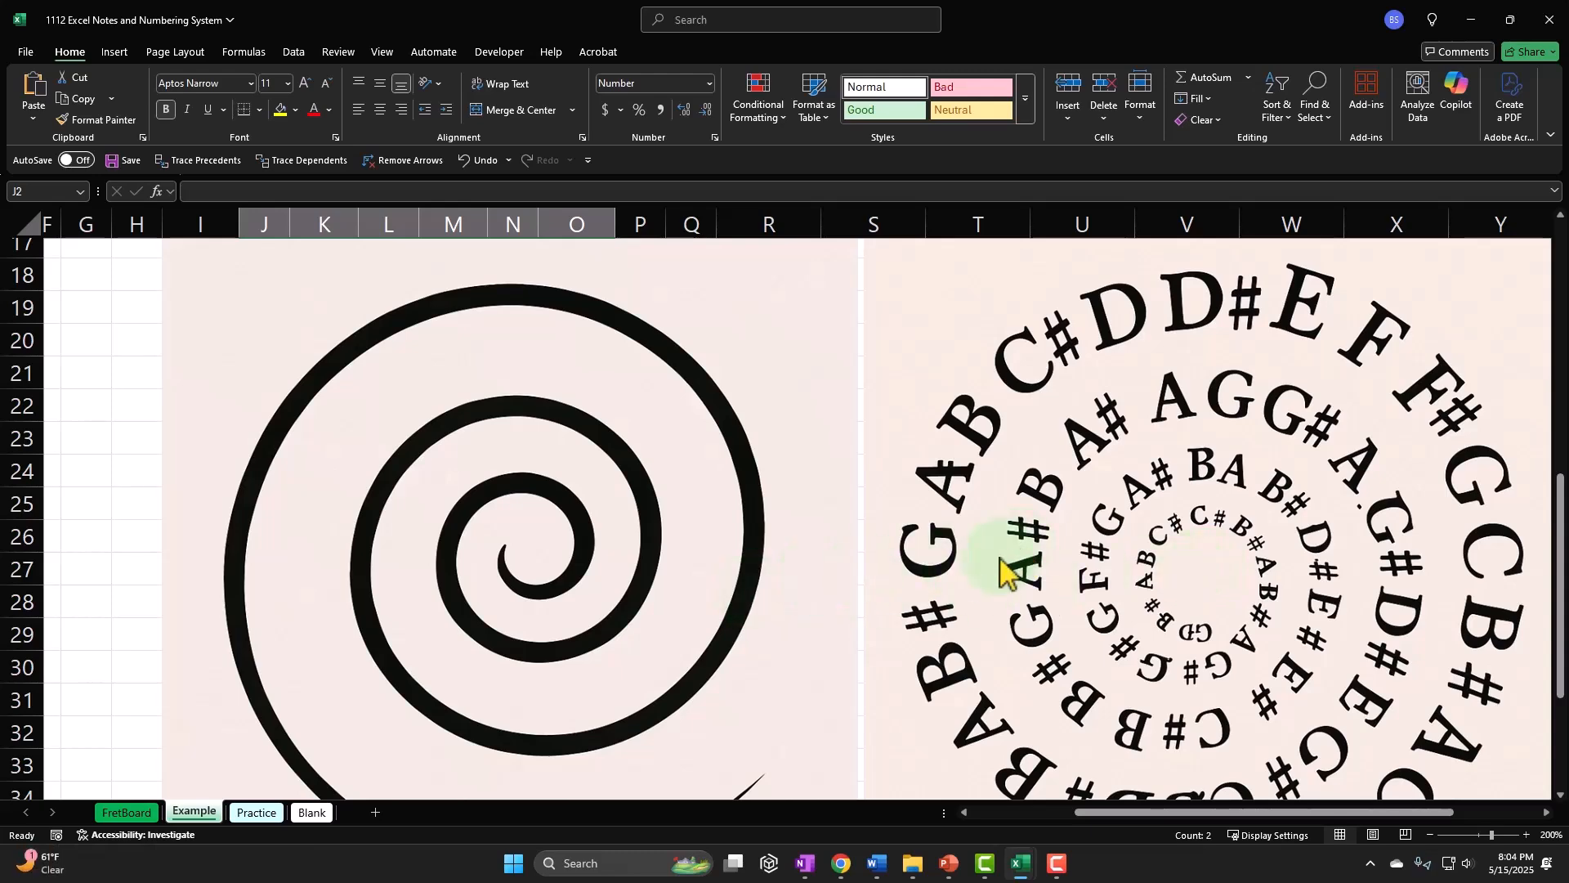
pyautogui.scroll(3, 711, 576)
pyautogui.scroll(3, 711, 576)
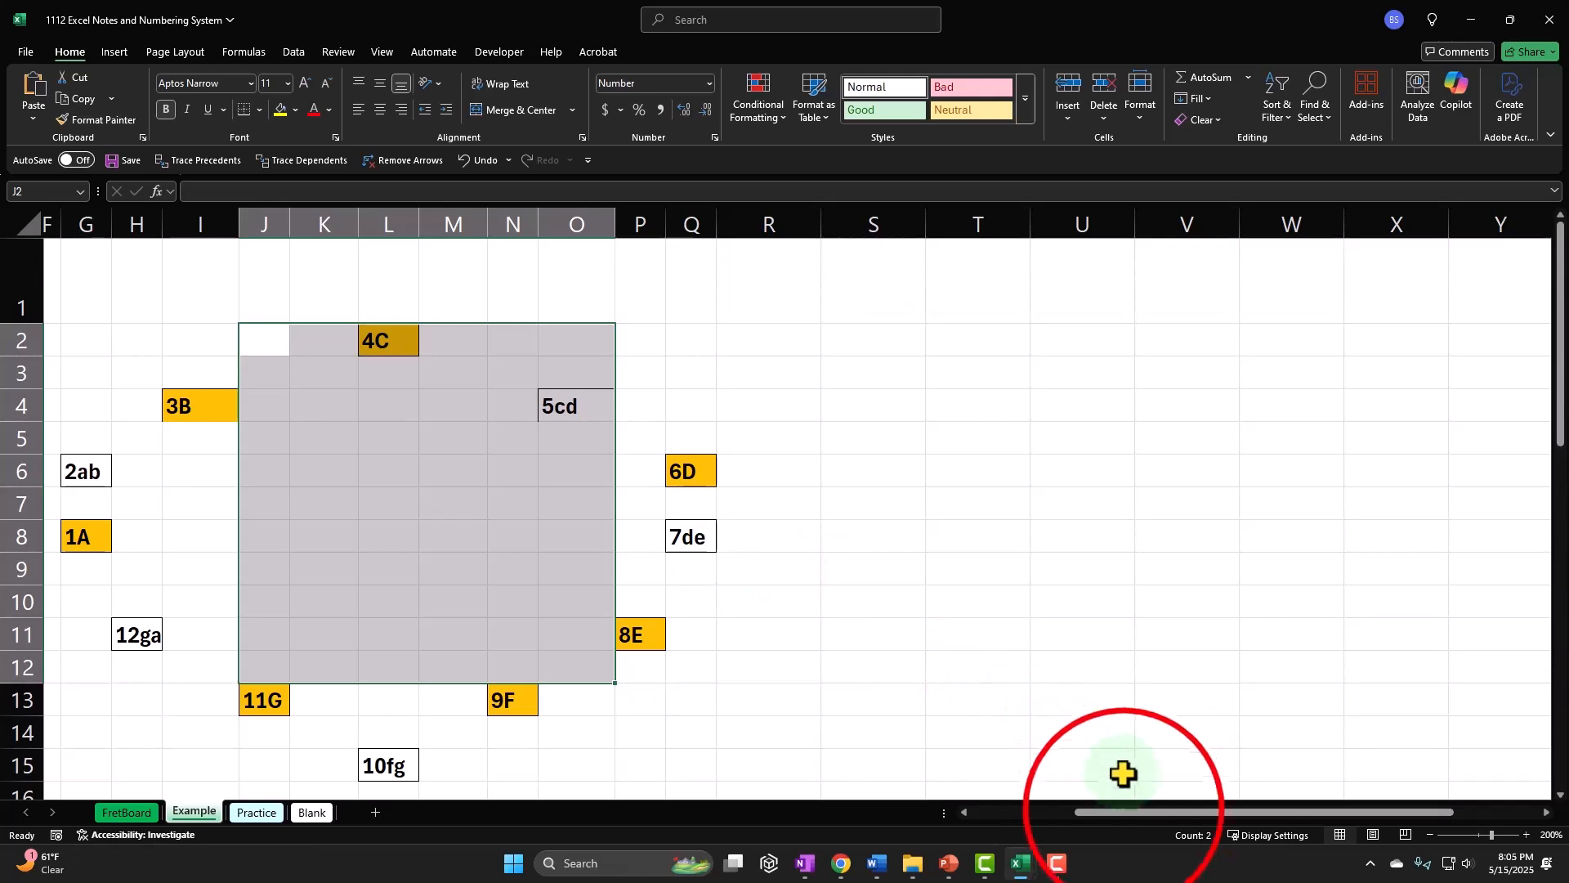
pyautogui.moveTo(1121, 812); pyautogui.dragTo(1000, 811)
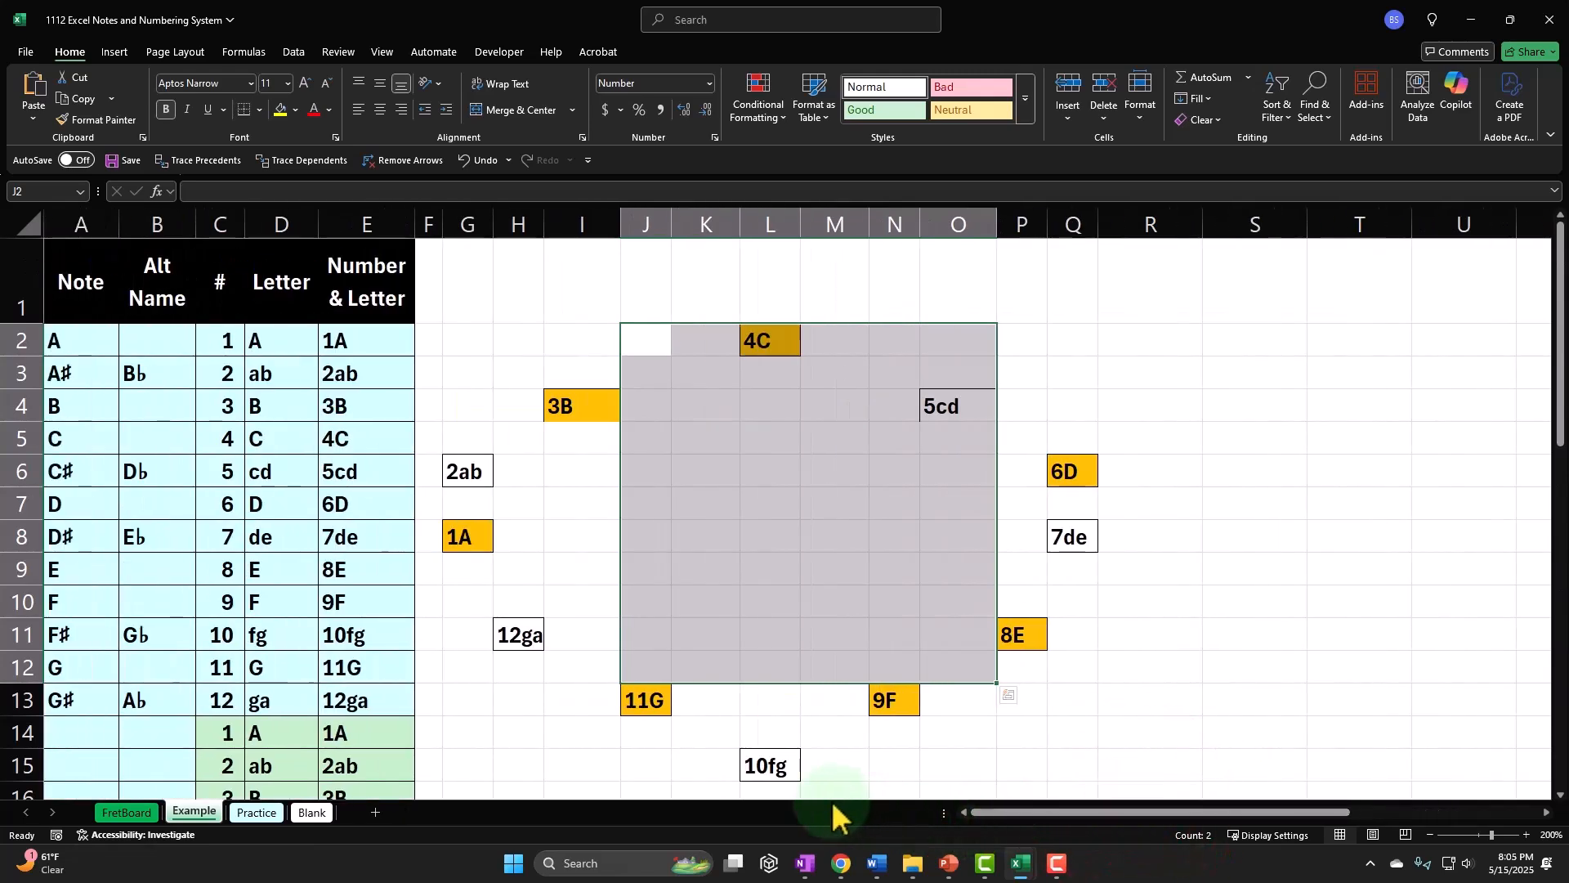
pyautogui.click(483, 431)
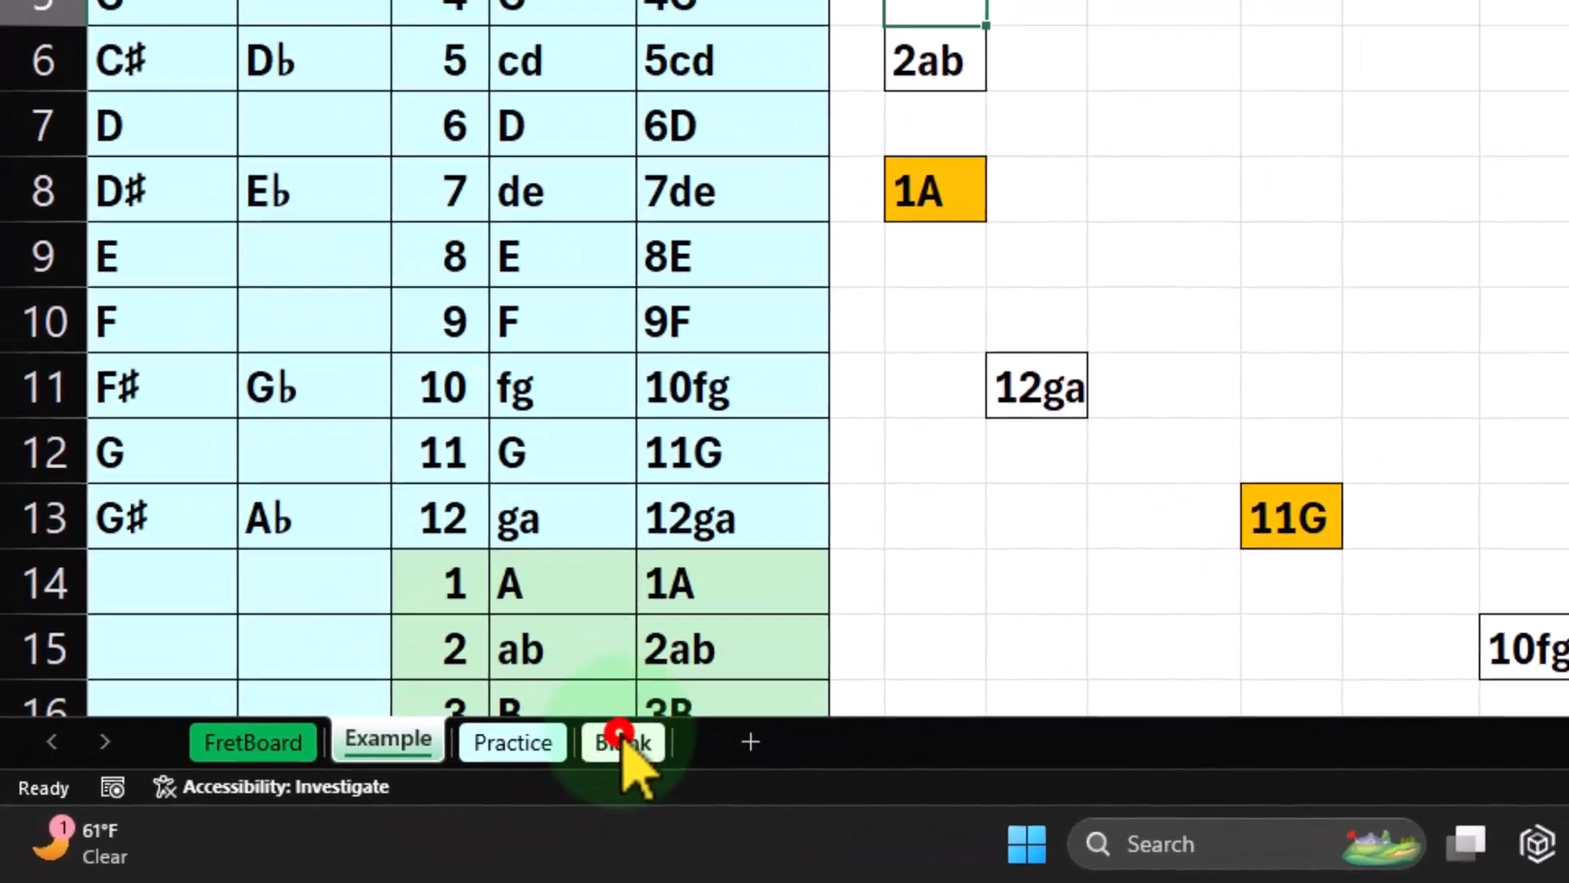
# Format all cells on the Blank sheet as bold Currency with no symbol and 0 decimal places
pyautogui.click(623, 739)
pyautogui.click(116, 283)
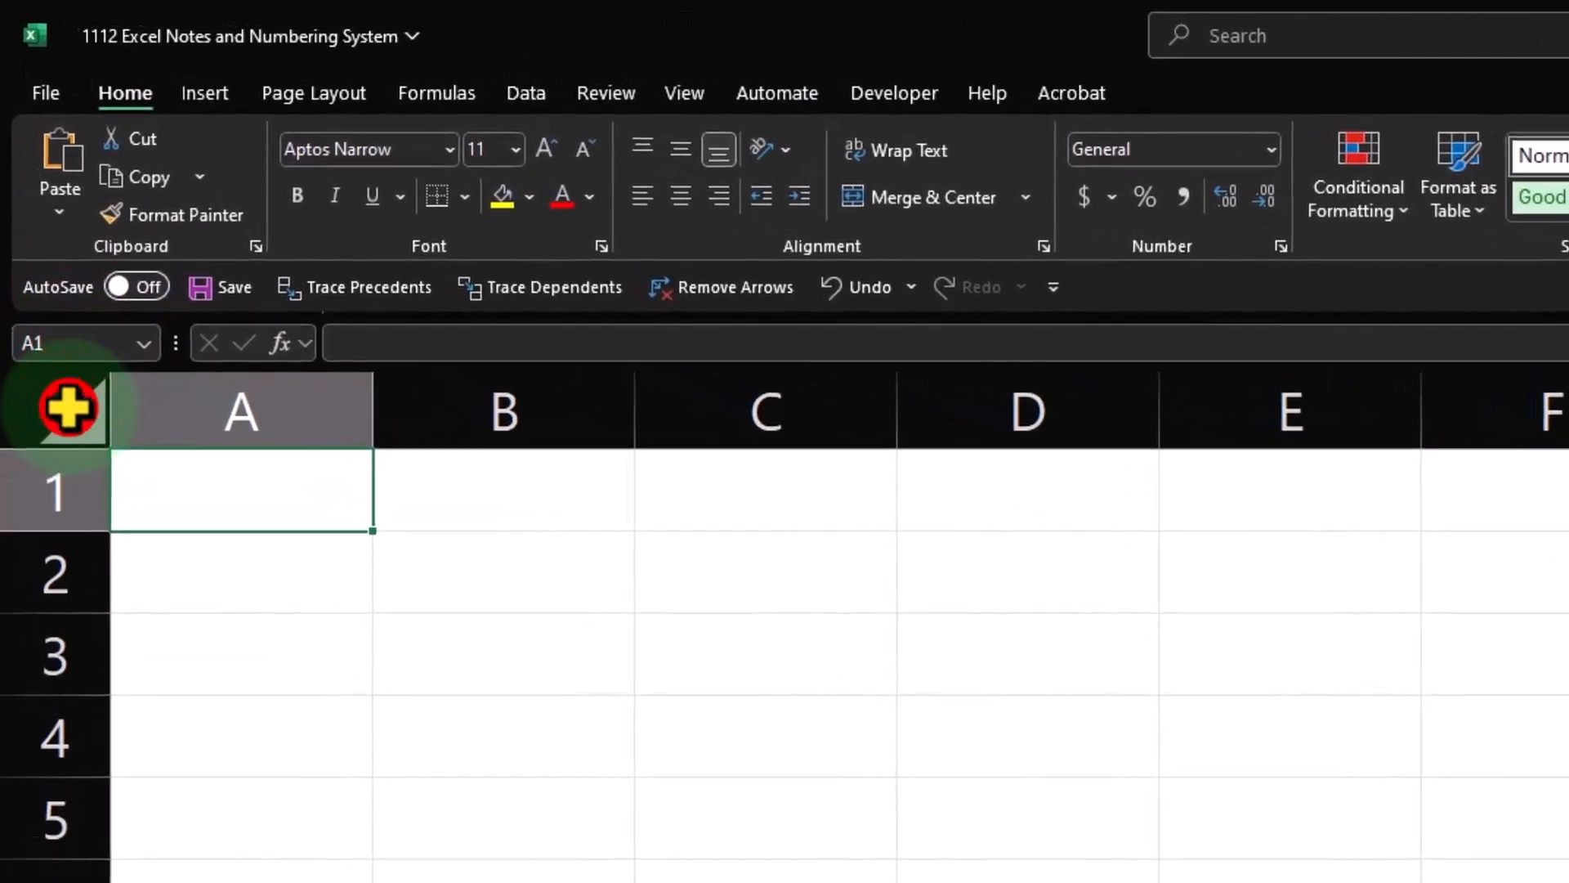
pyautogui.click(38, 228)
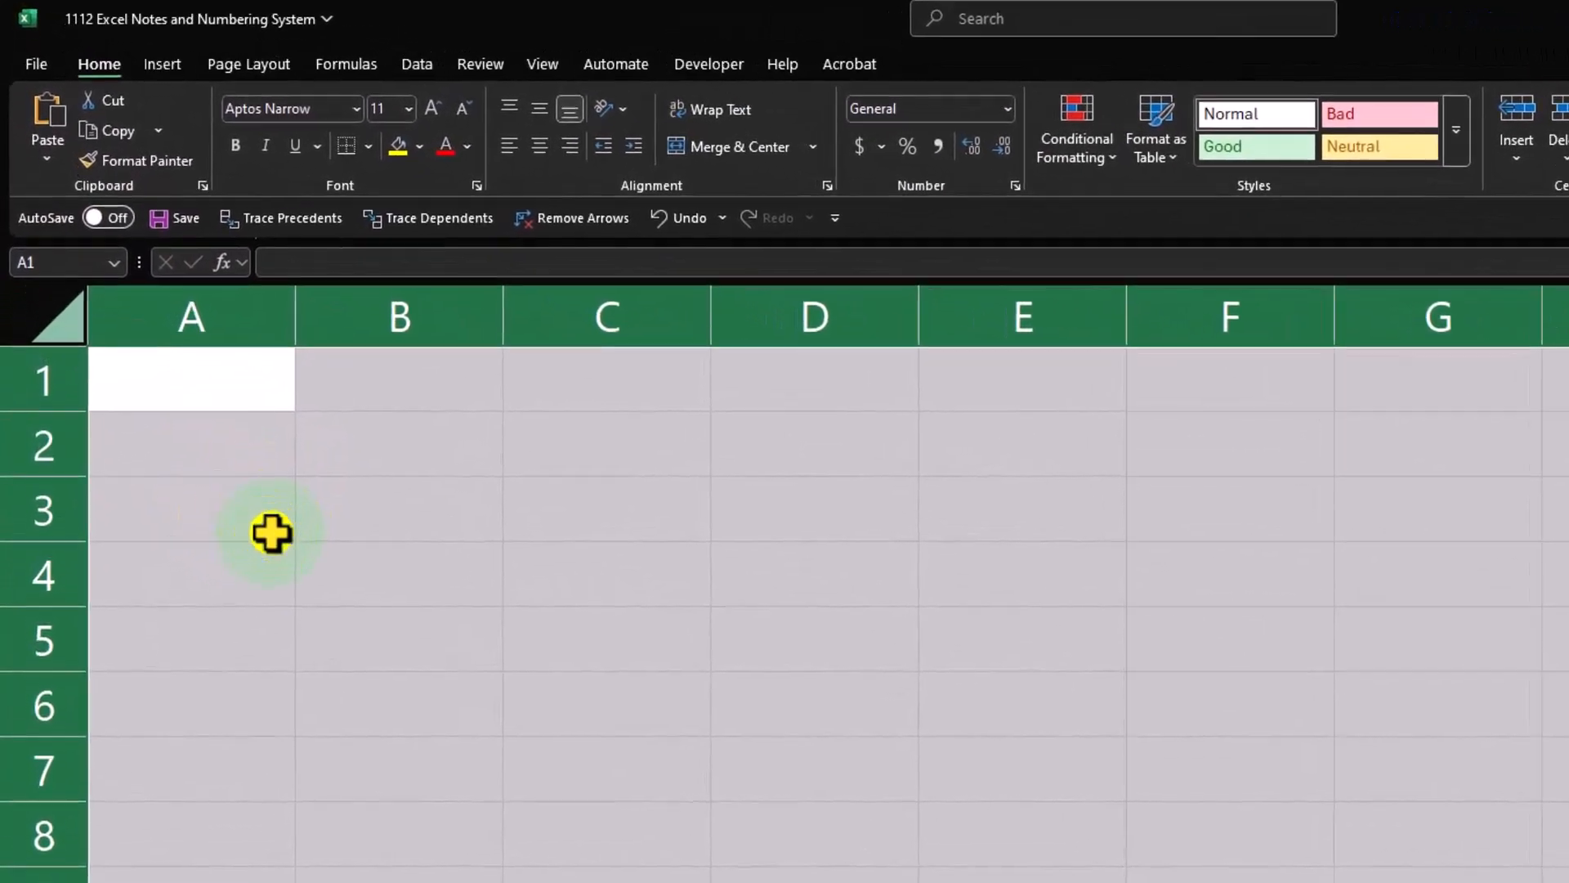
pyautogui.rightClick(193, 383)
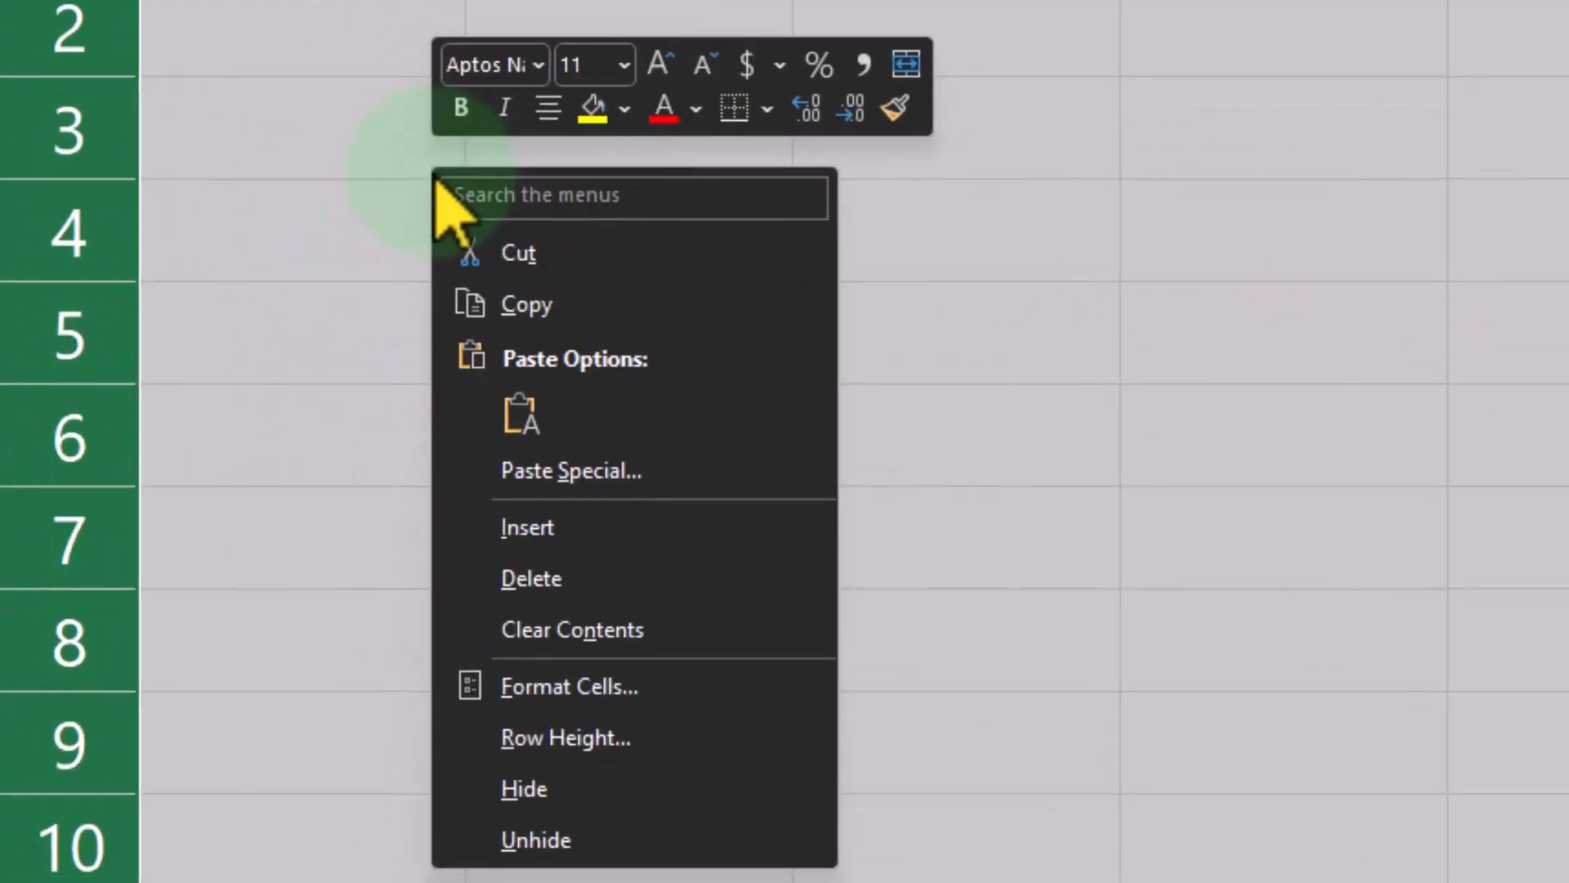
pyautogui.click(570, 687)
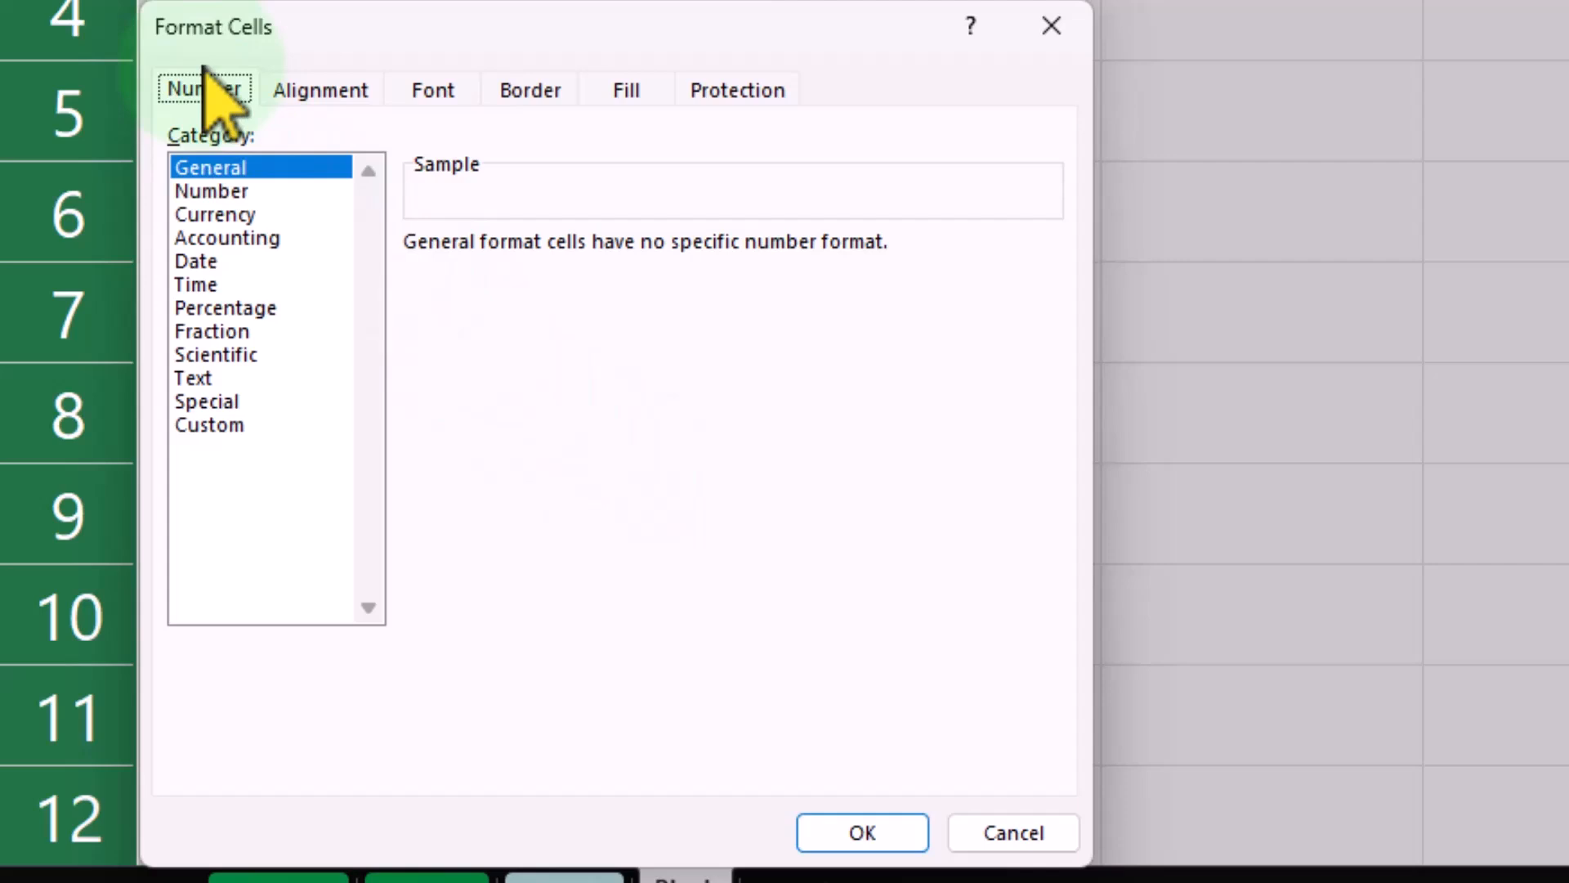
pyautogui.click(222, 215)
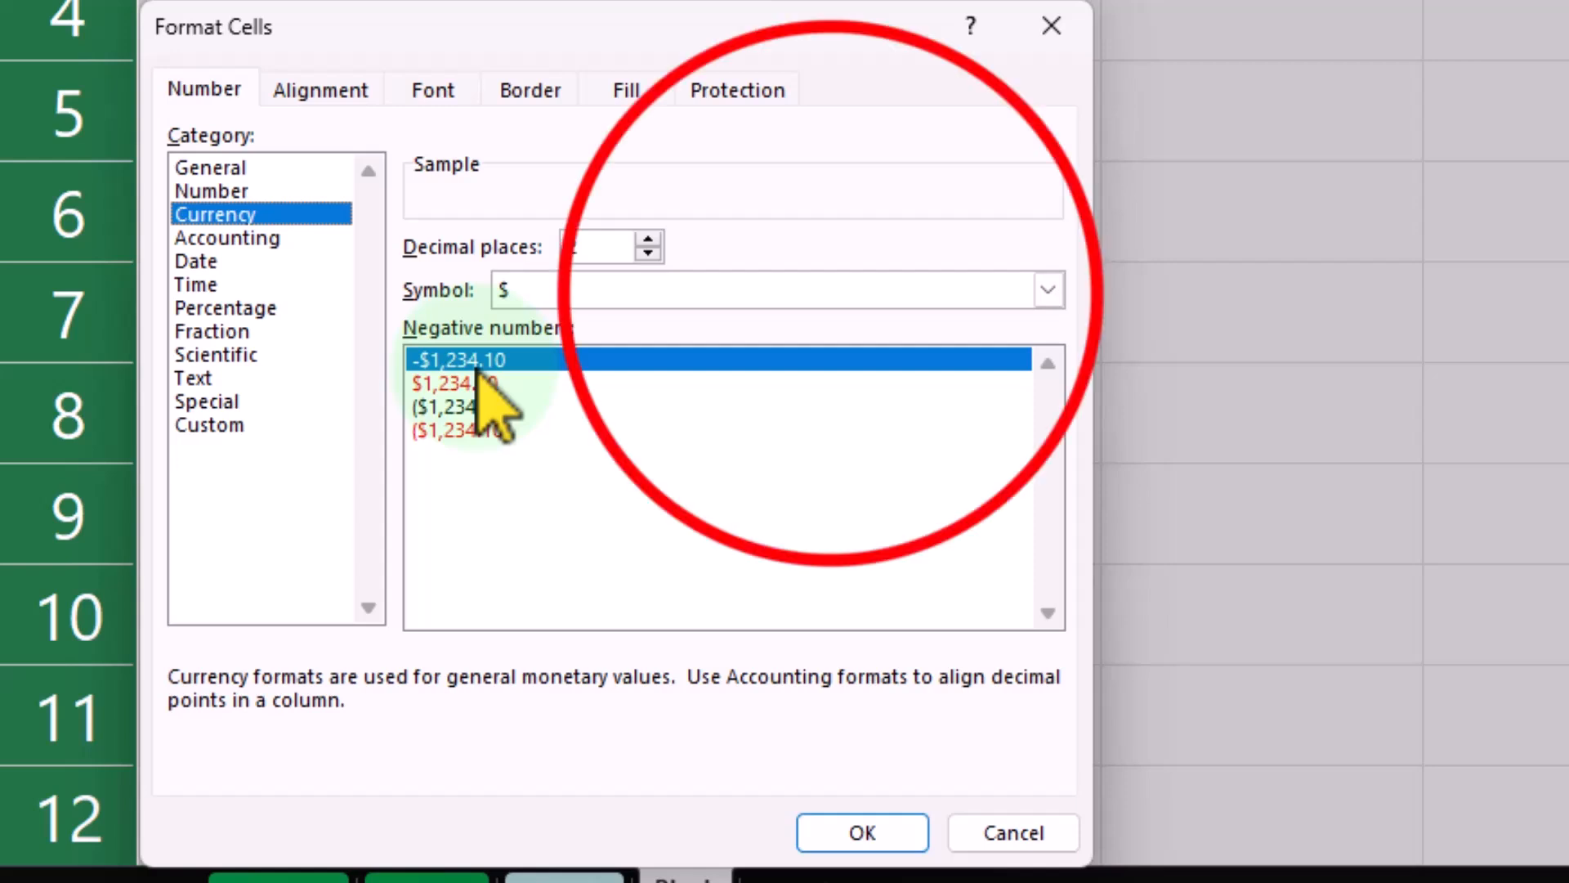
pyautogui.click(827, 296)
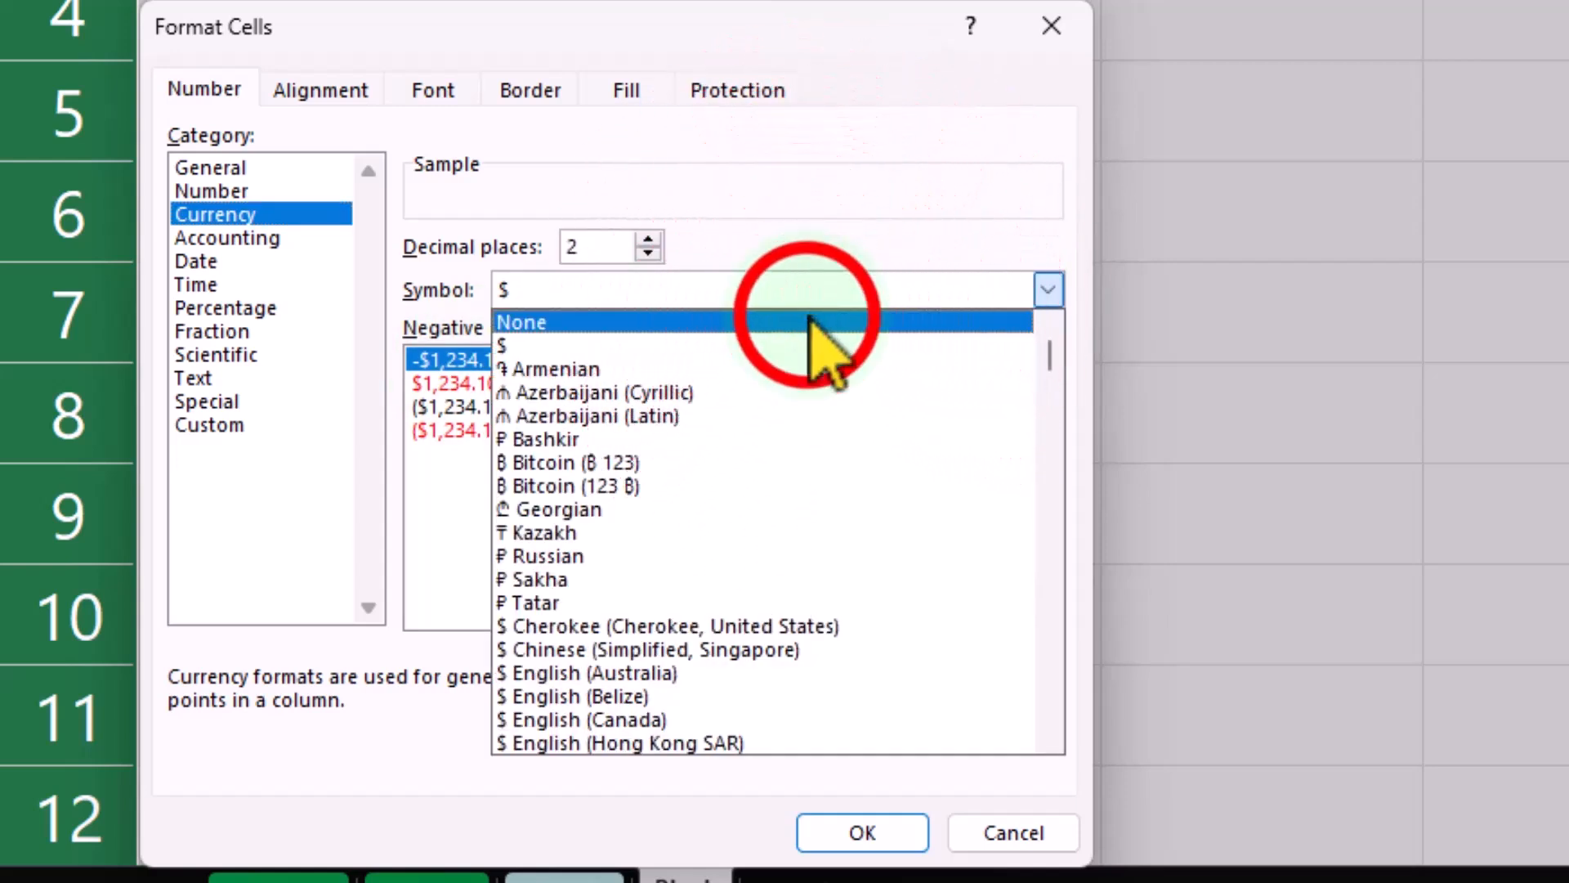
pyautogui.click(809, 322)
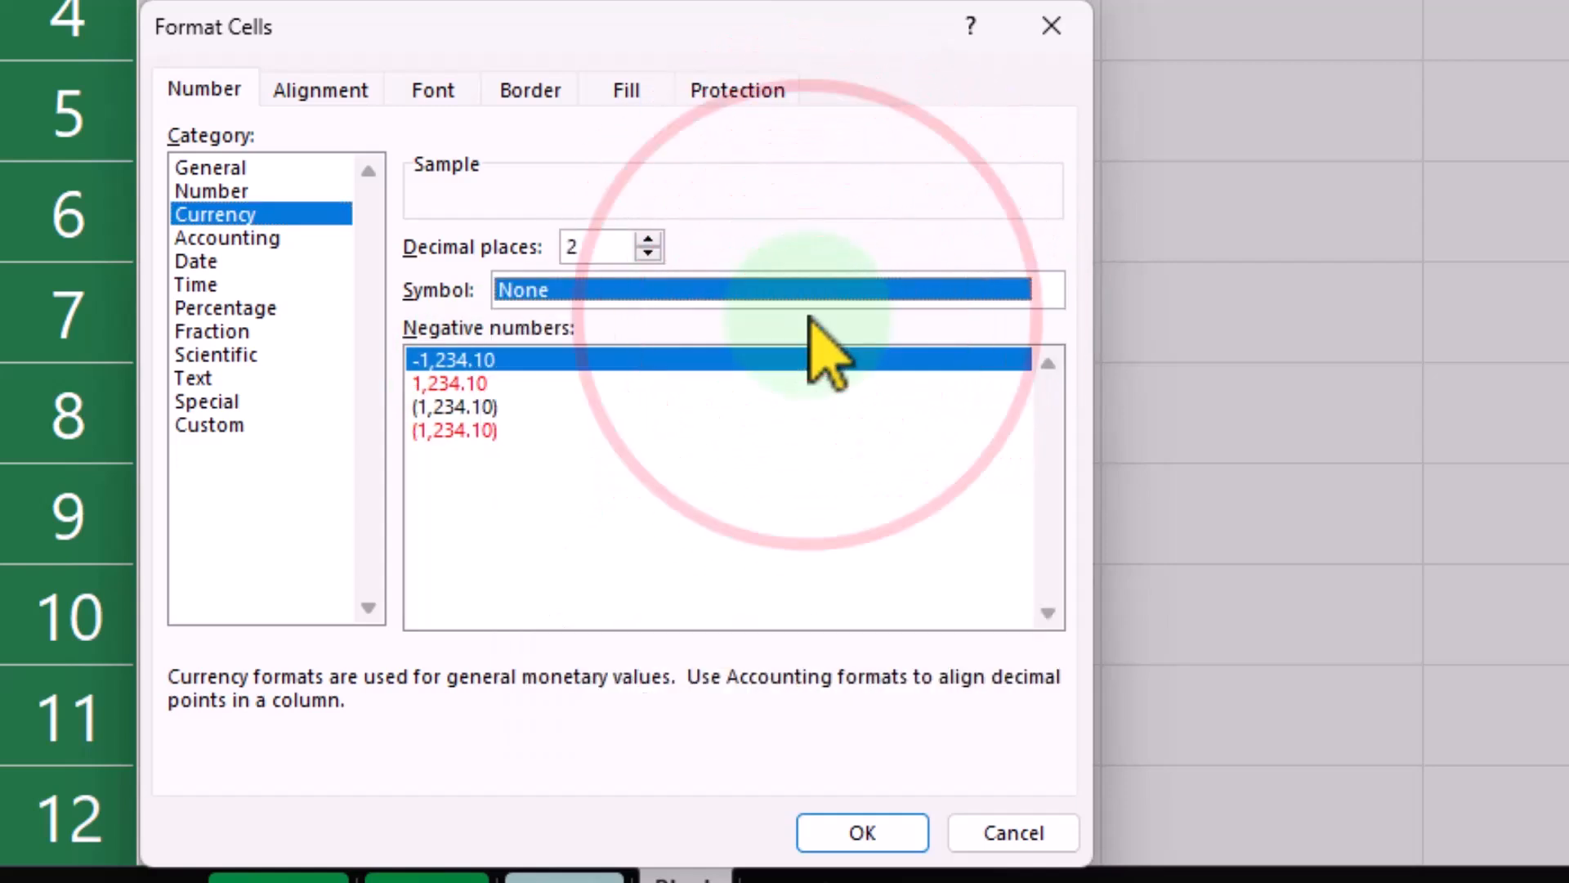
pyautogui.click(649, 253)
pyautogui.click(650, 253)
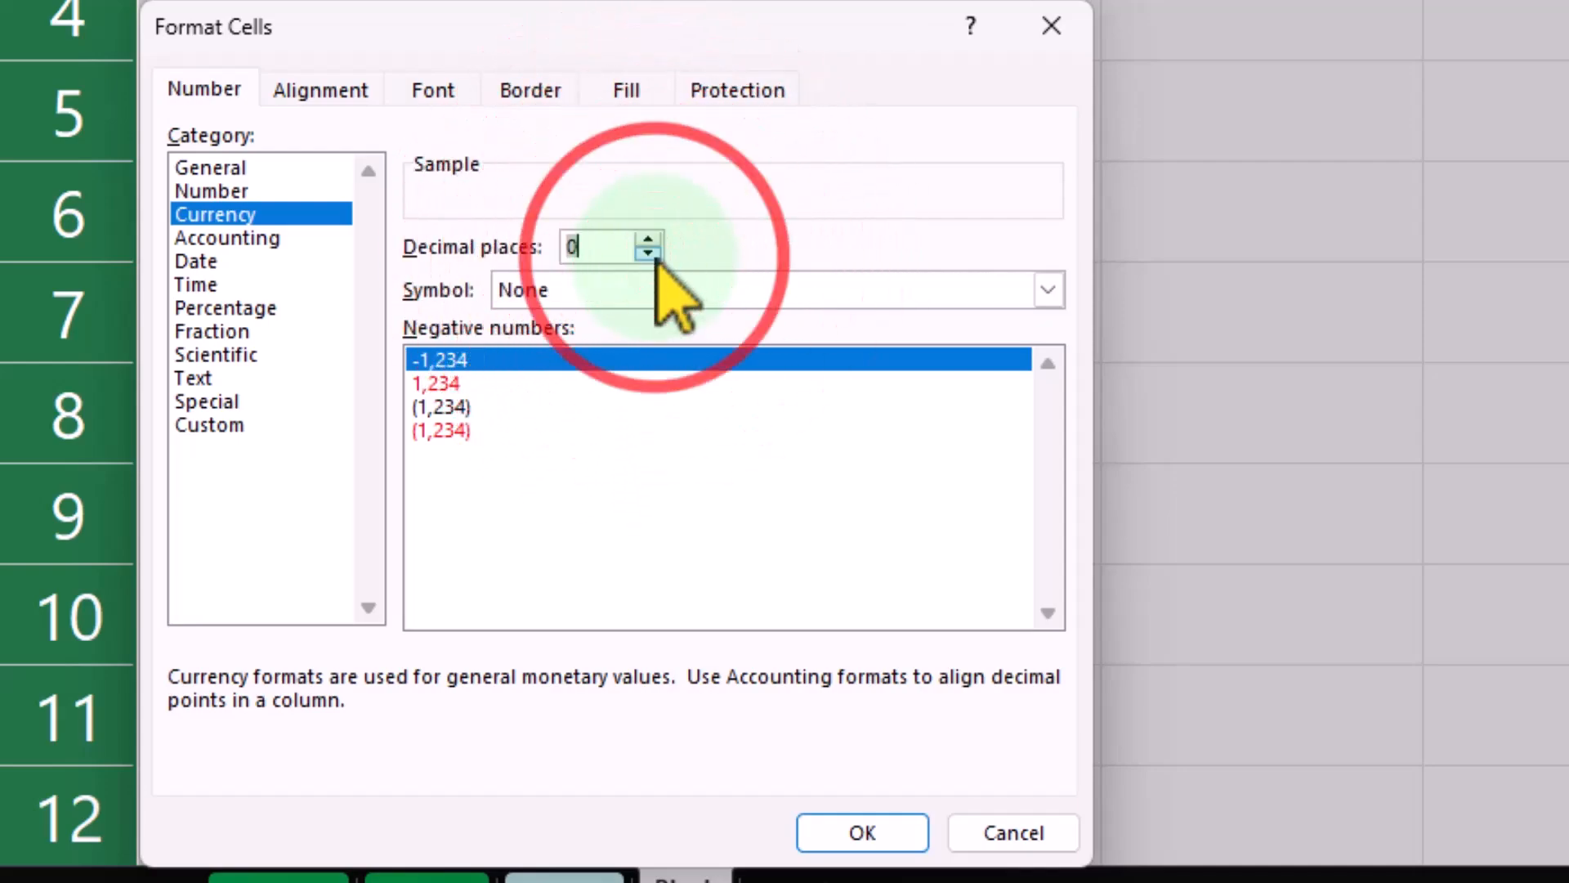
pyautogui.click(863, 832)
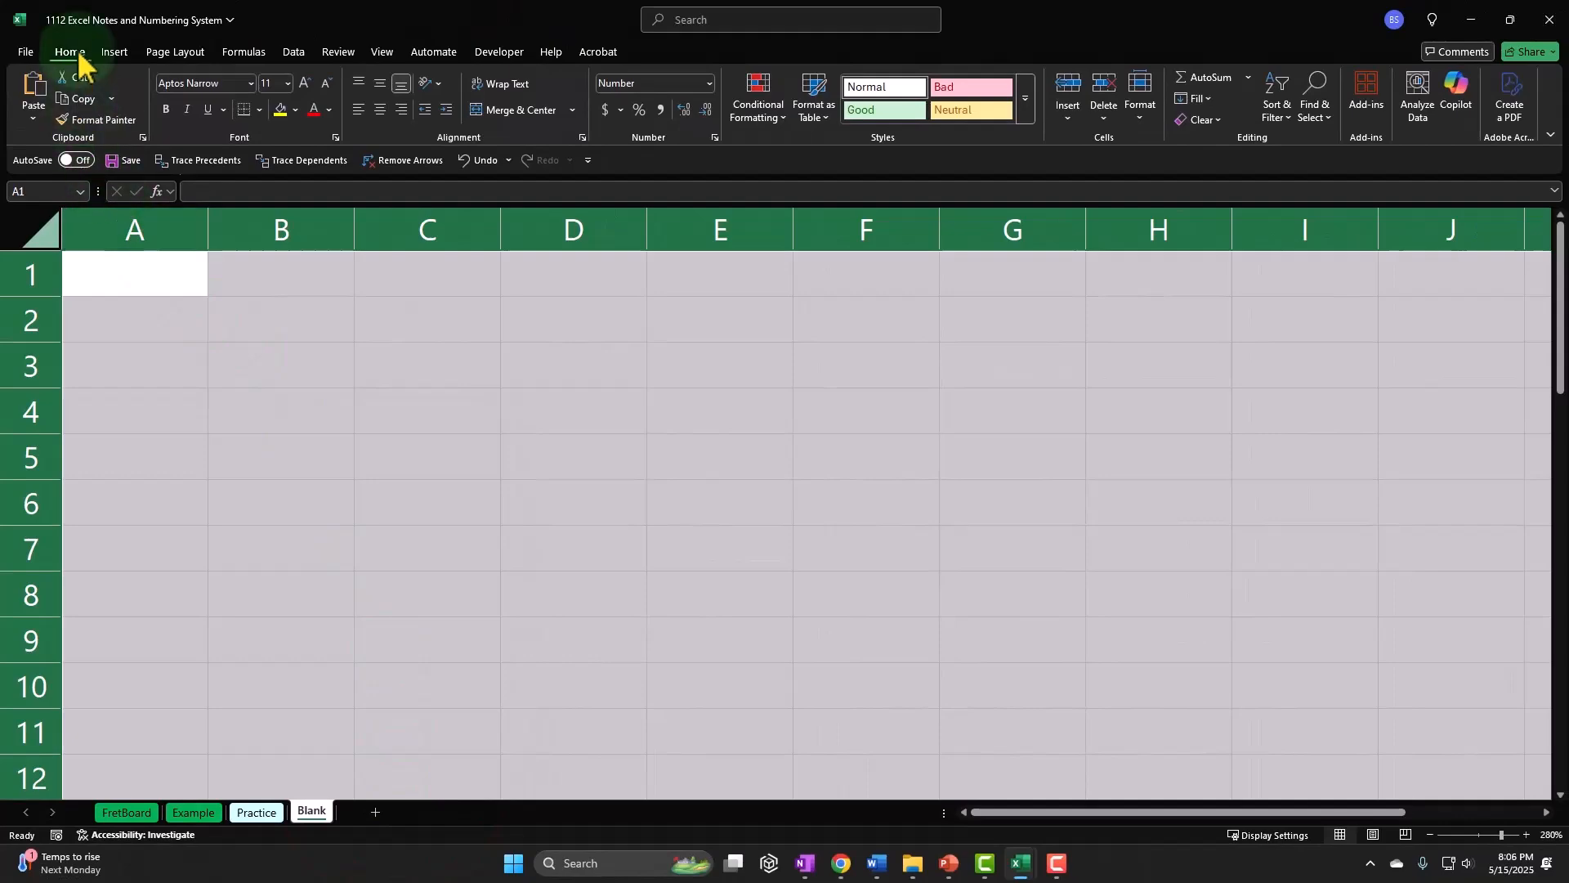
pyautogui.click(168, 109)
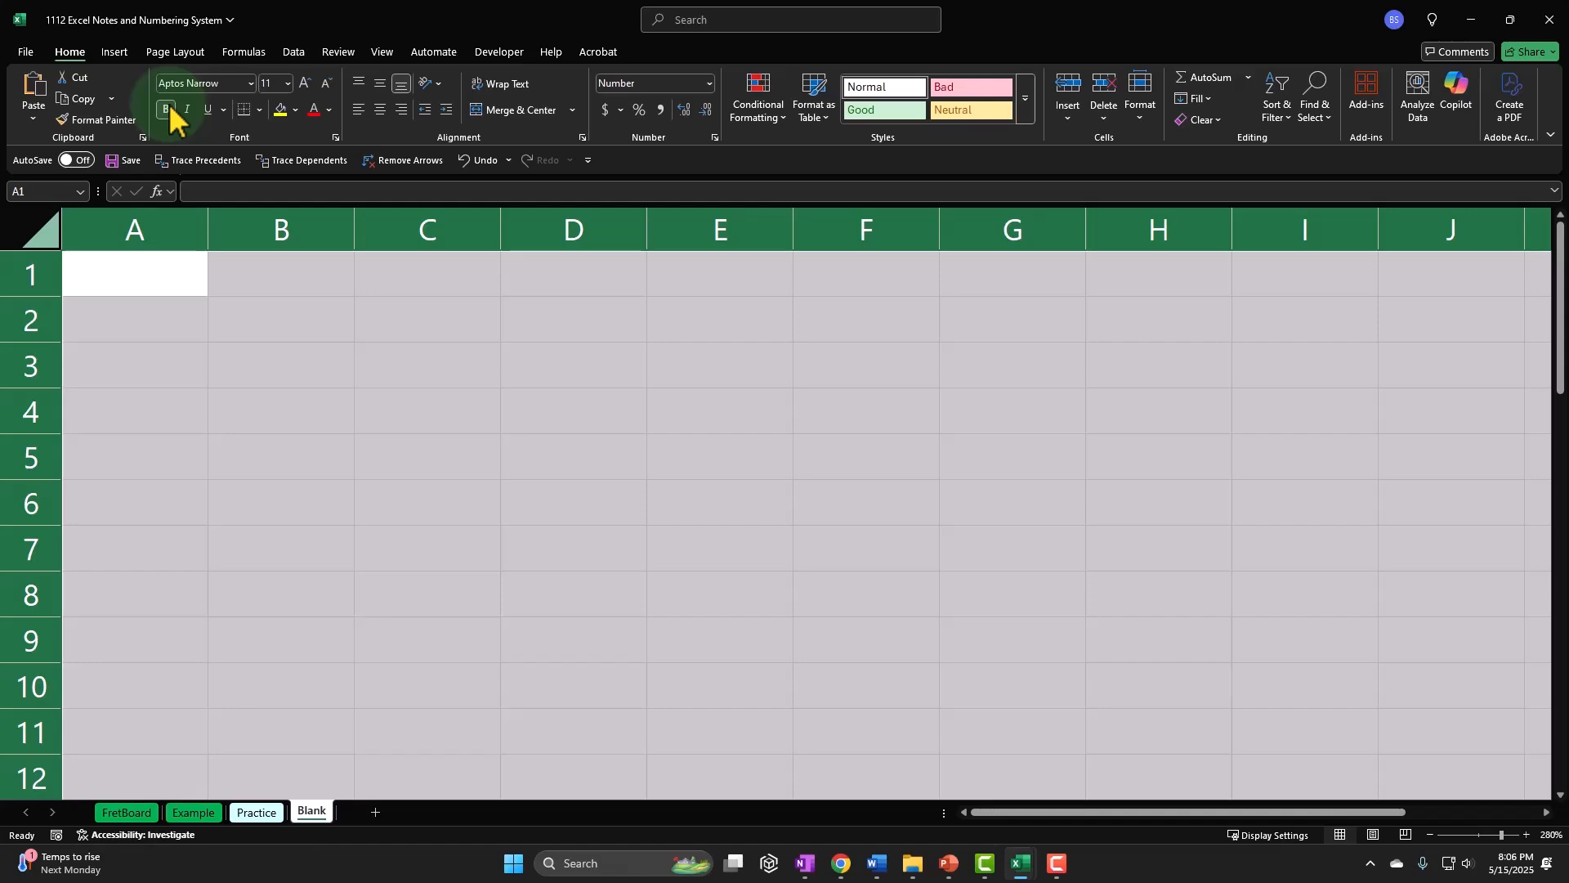
# Enter the header Notes in cell A1
pyautogui.click(136, 264)
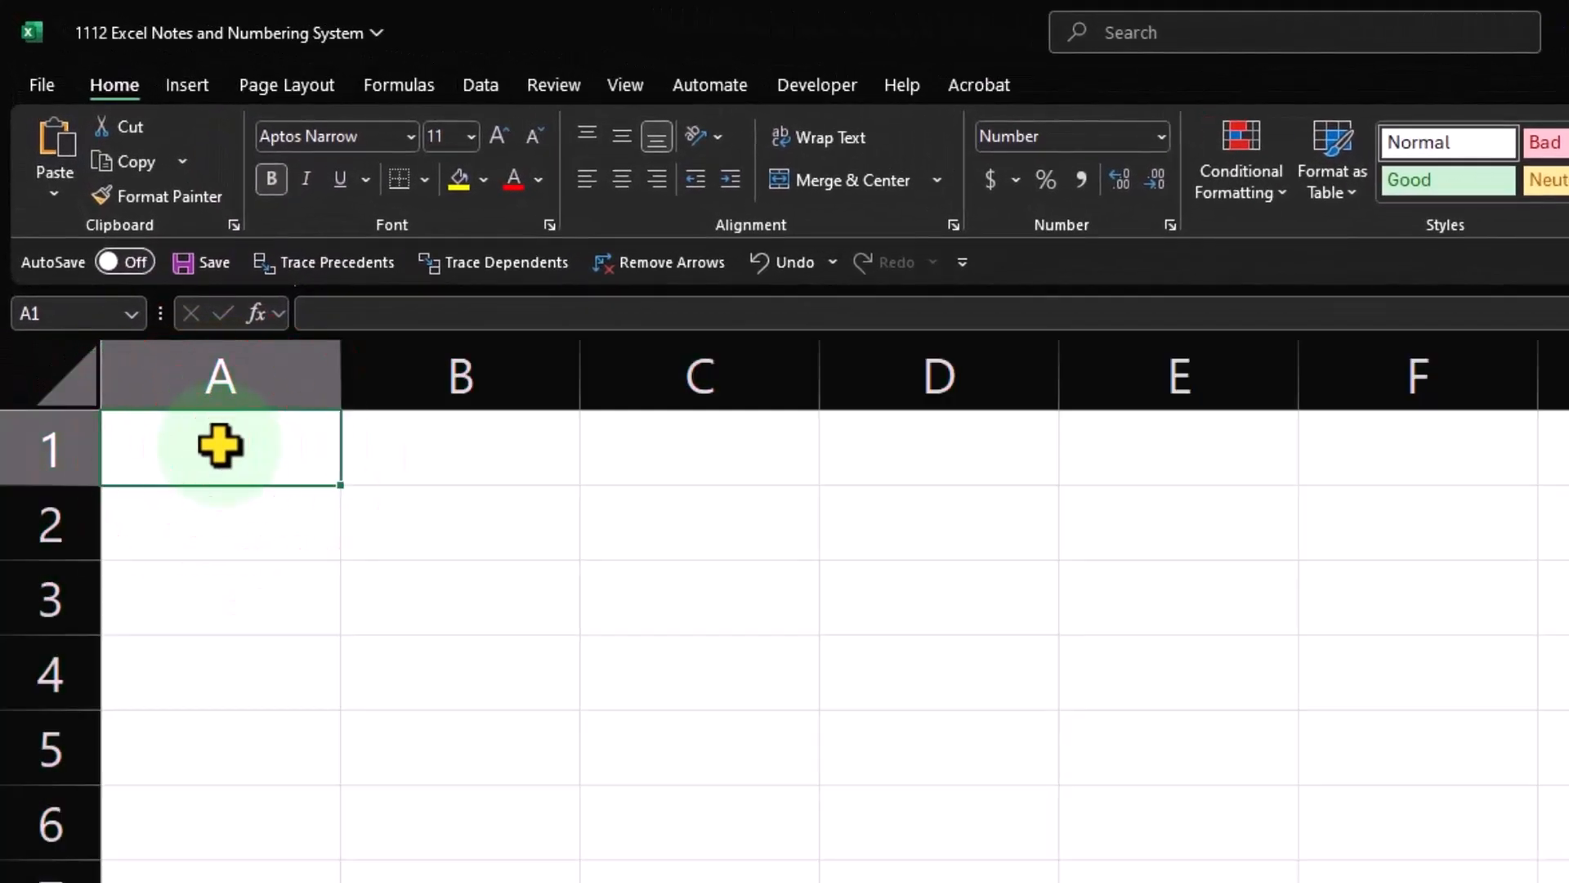
pyautogui.write('Notes')
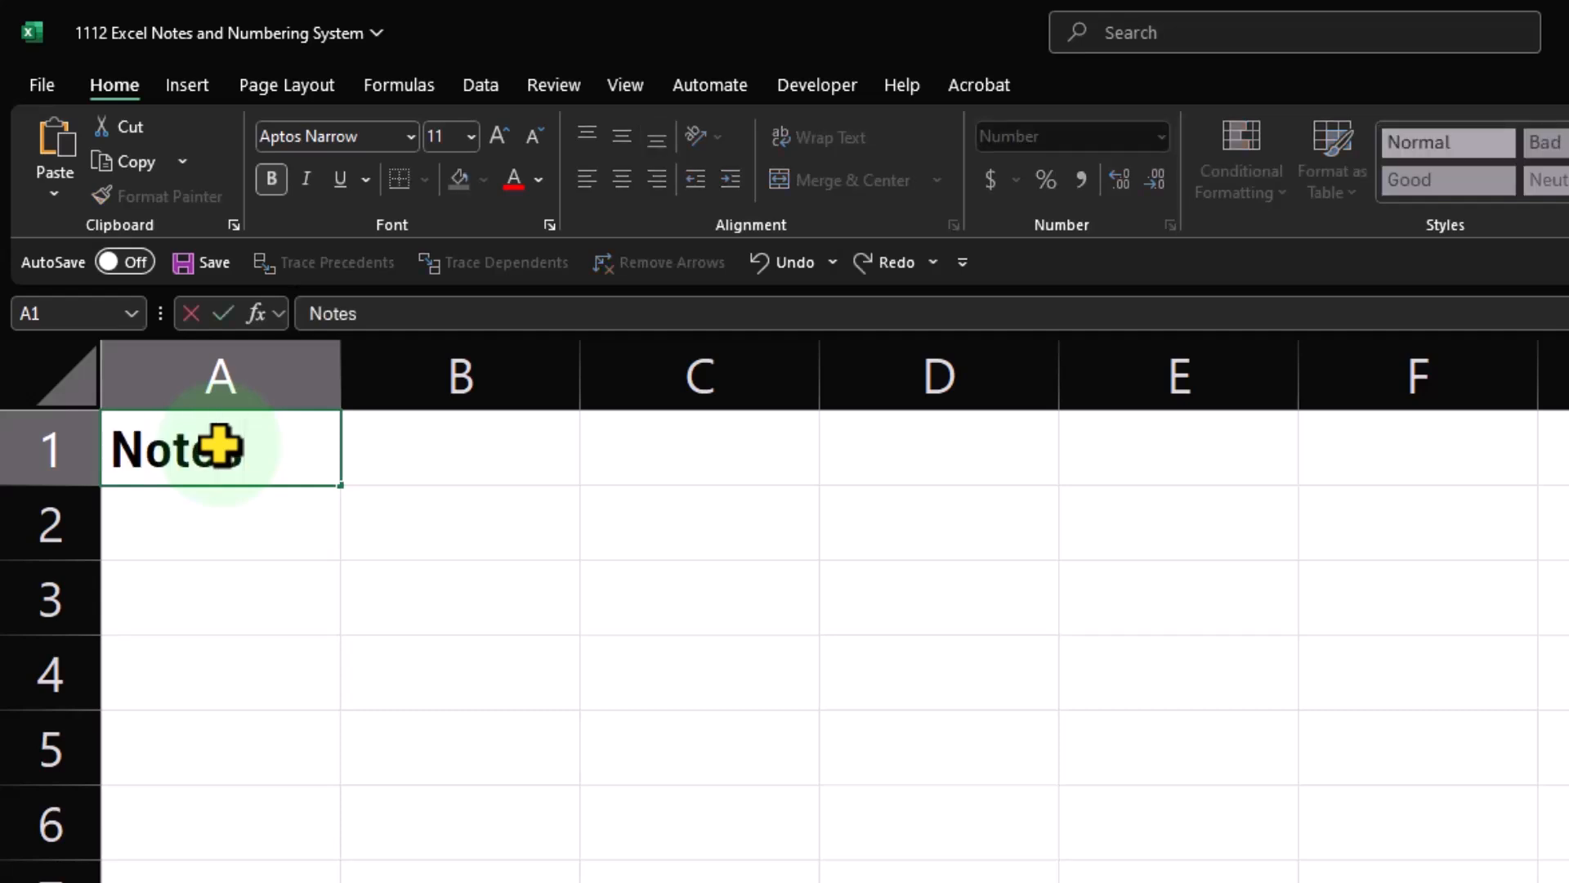
pyautogui.press('Return')
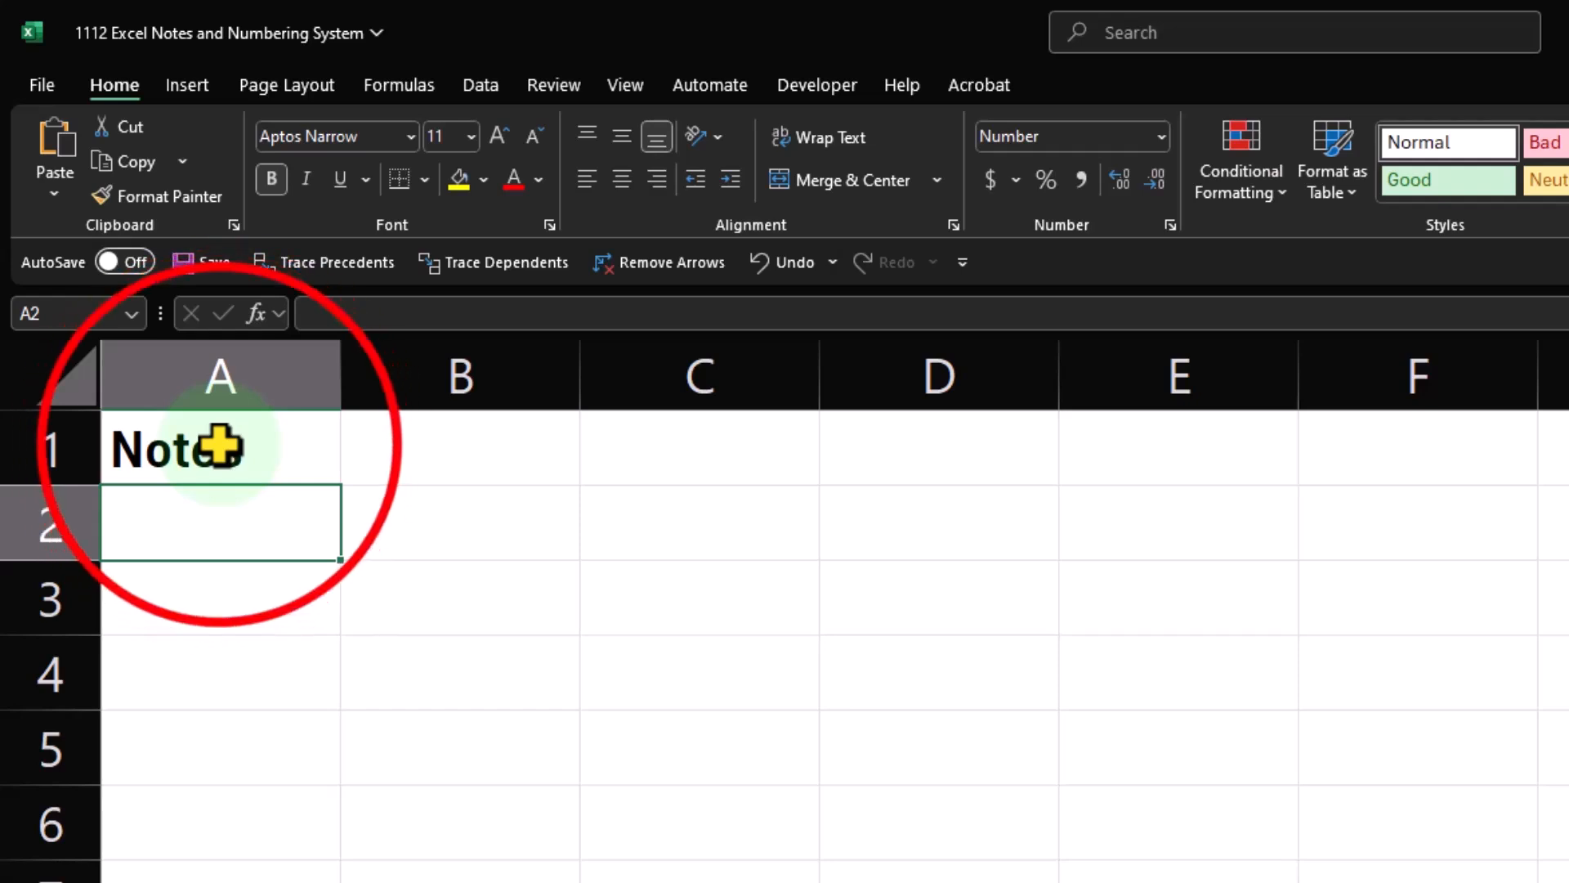
# Fill the Notes header cell A1 with black
pyautogui.click(220, 447)
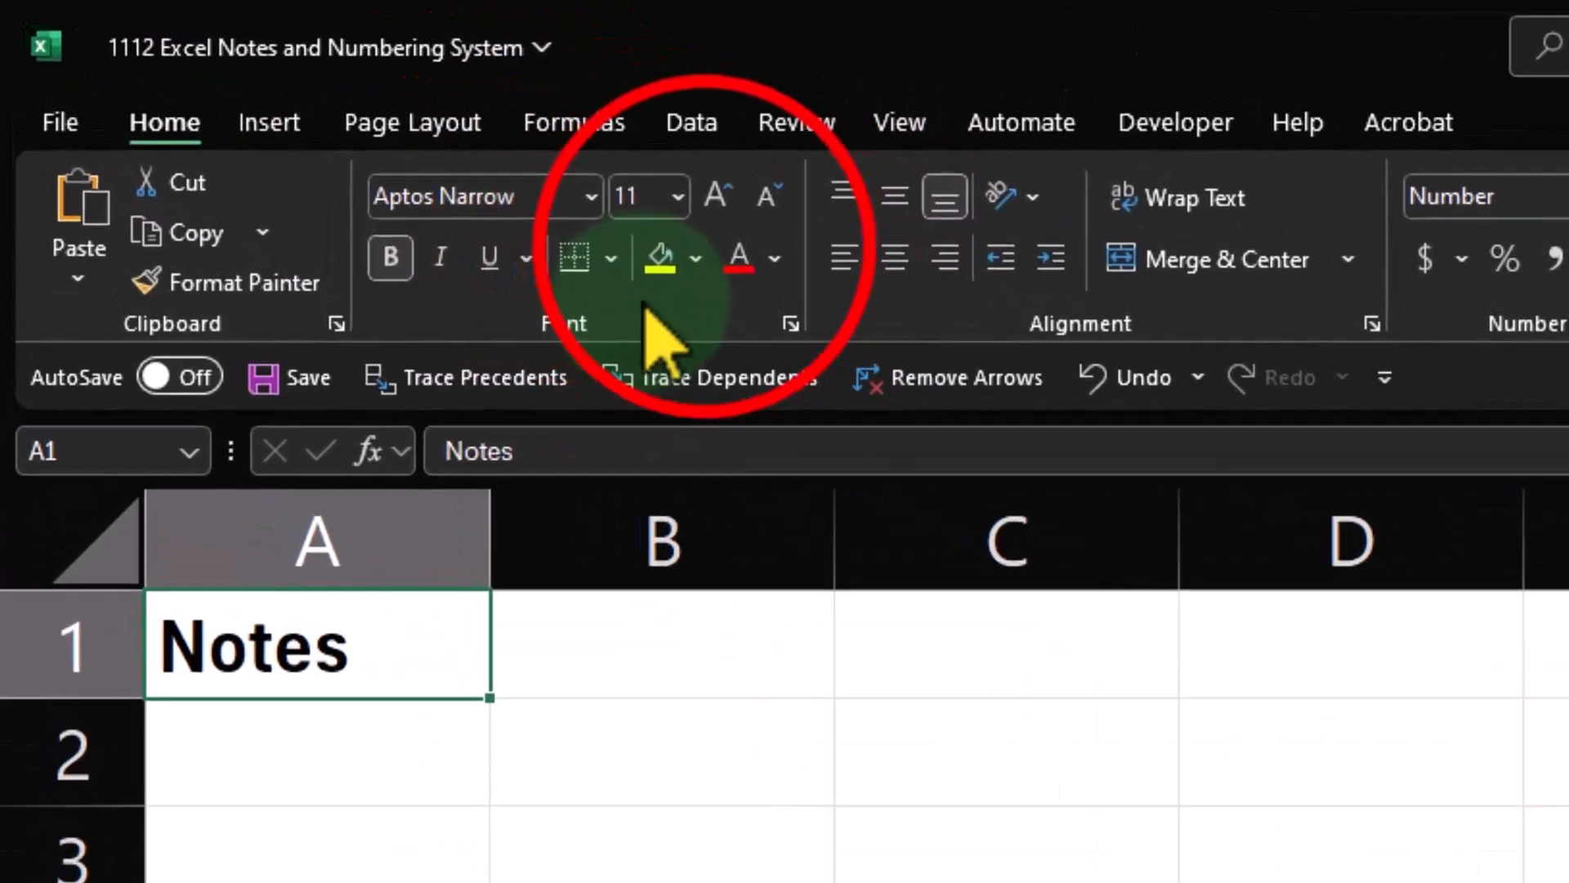
pyautogui.click(696, 258)
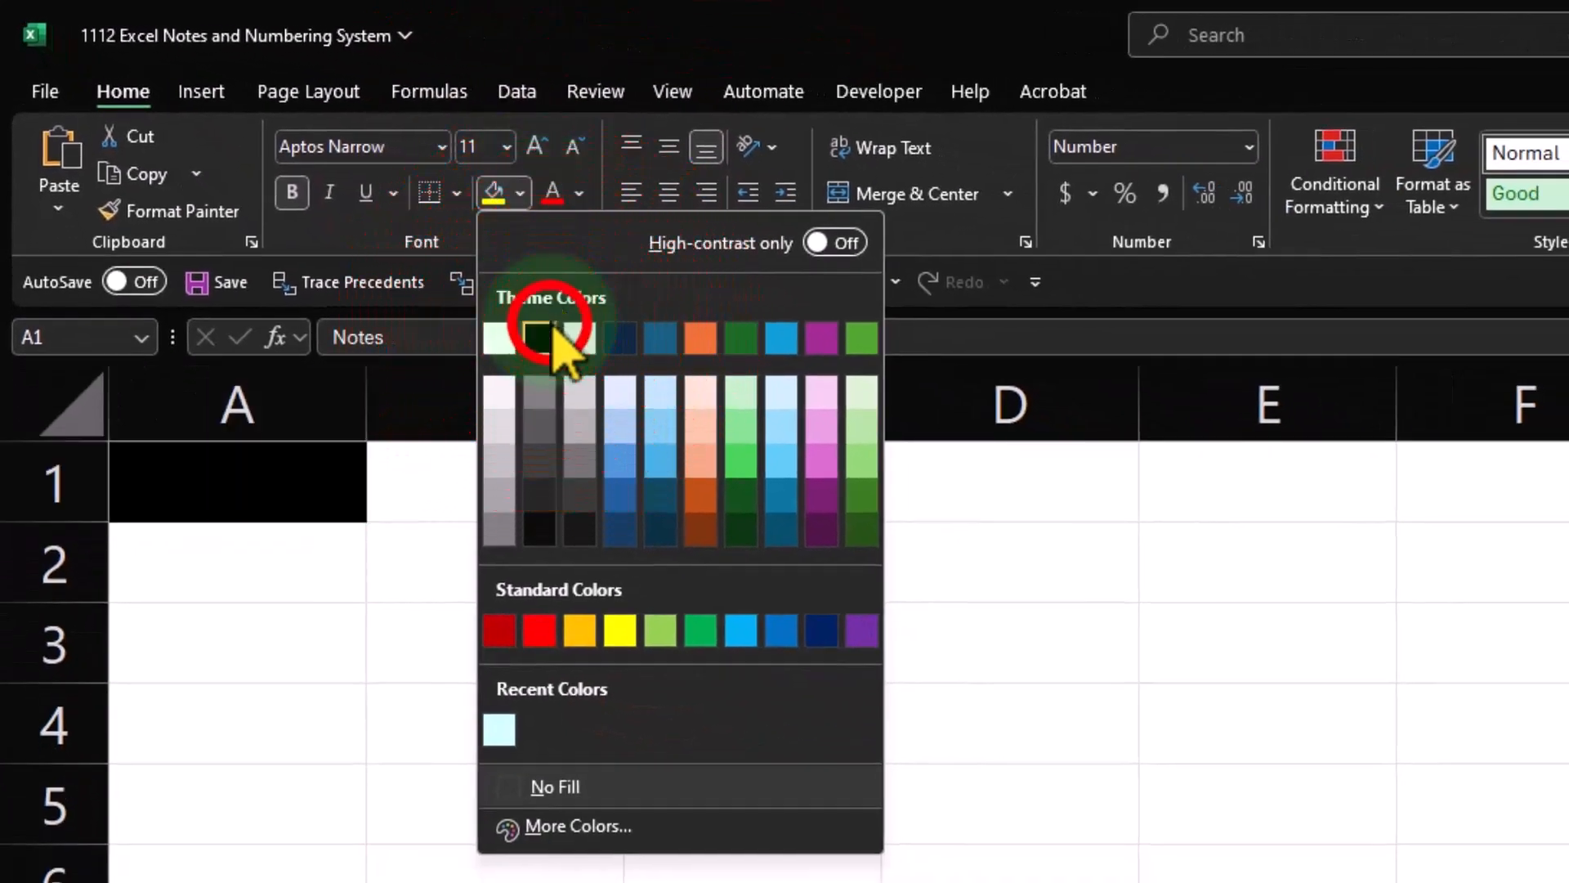
pyautogui.click(544, 335)
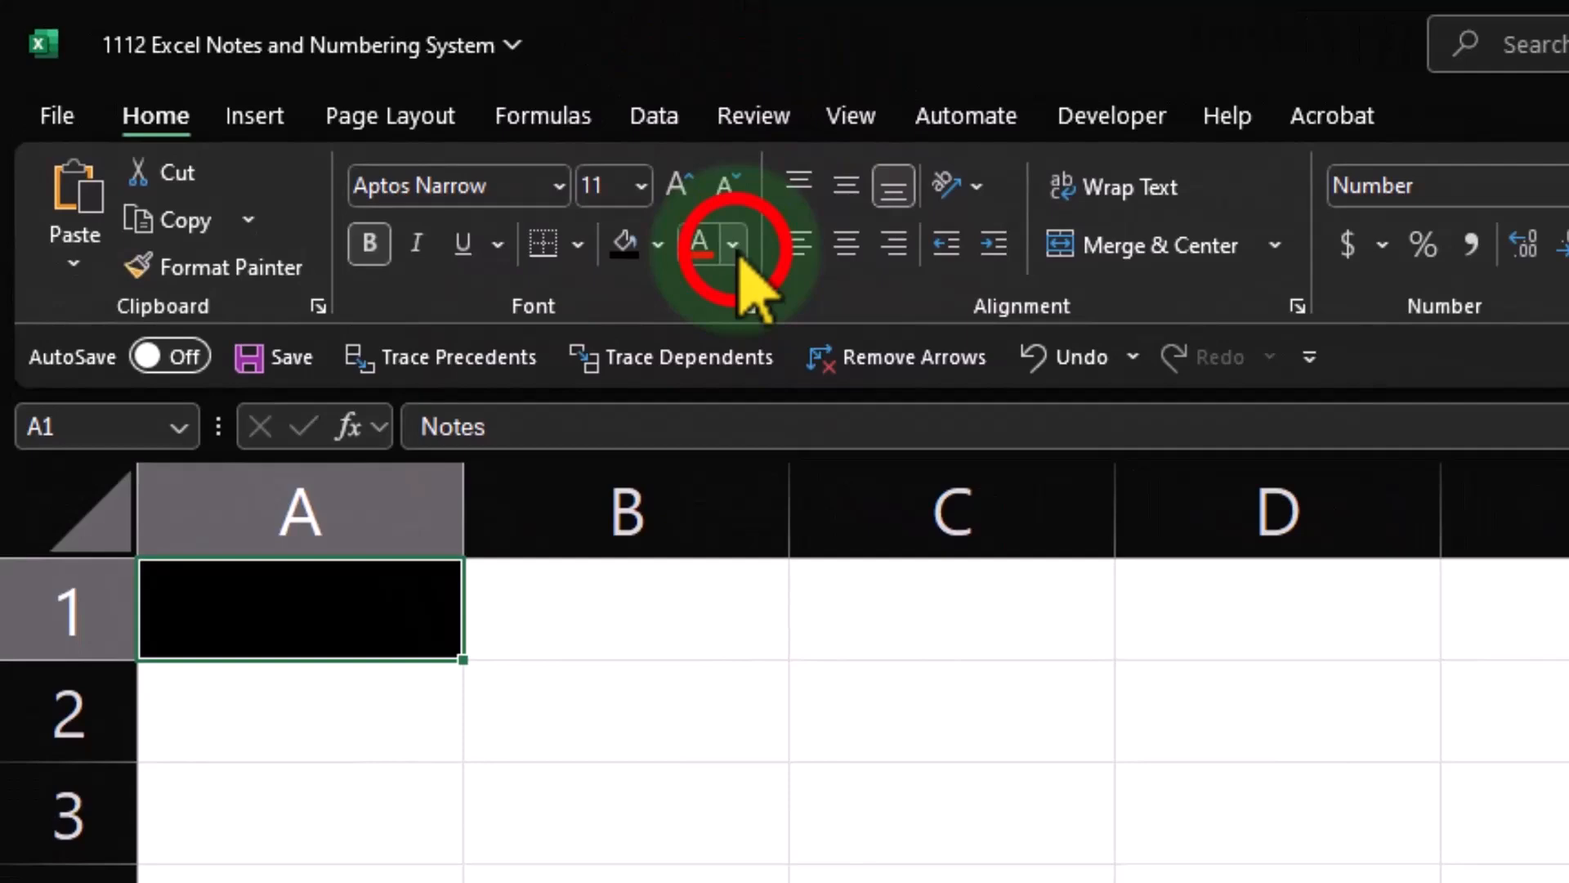
# Change the text colour of the Notes header in A1 to white and enter A in cell A2
pyautogui.click(579, 194)
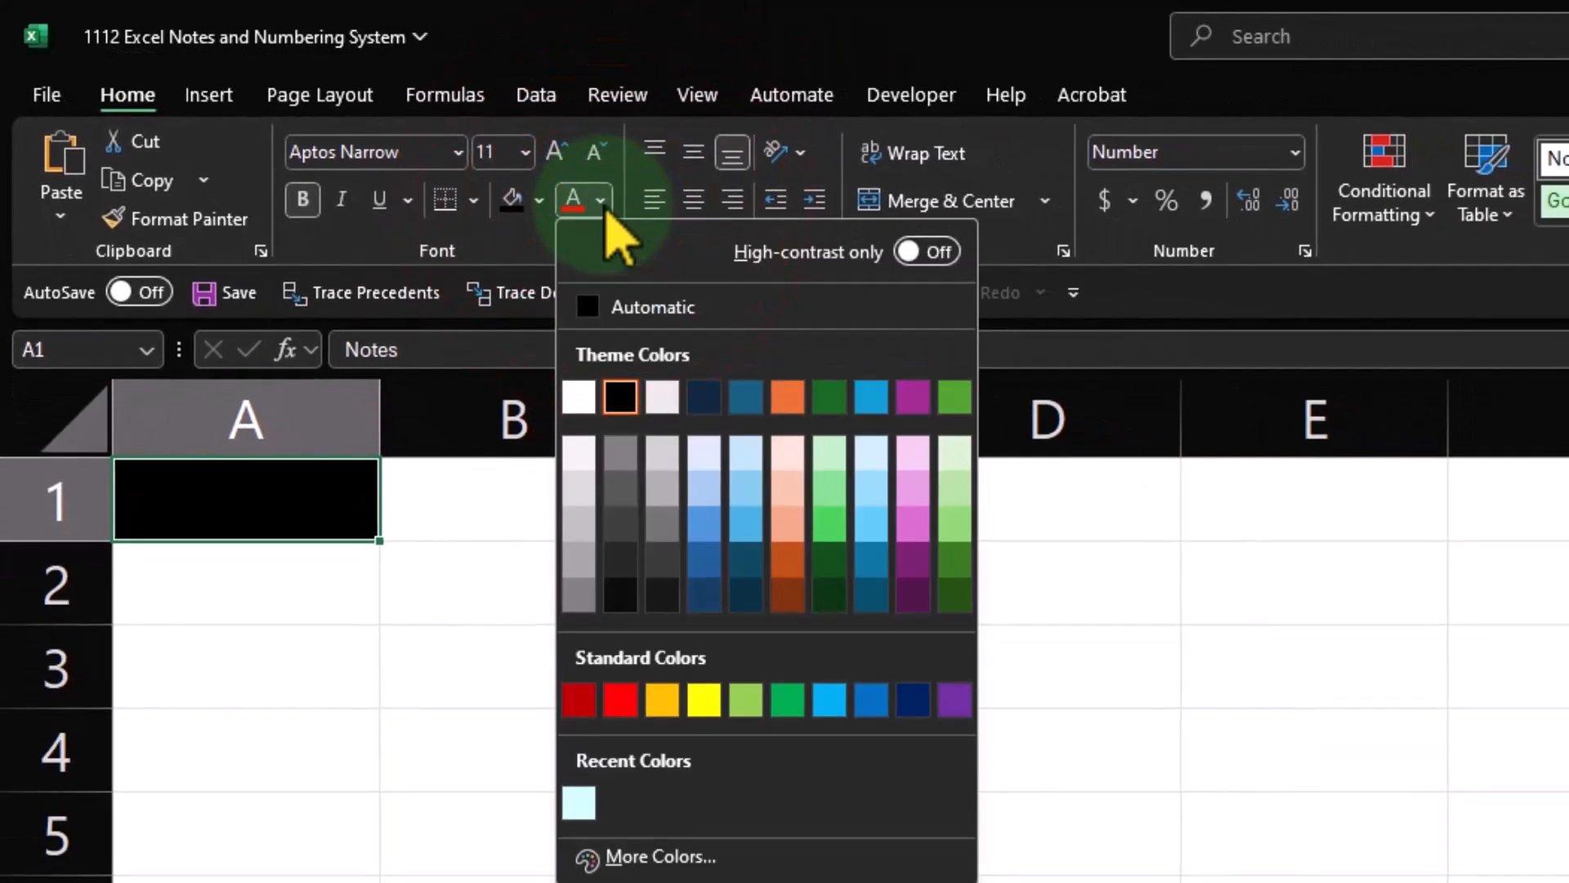
pyautogui.click(589, 389)
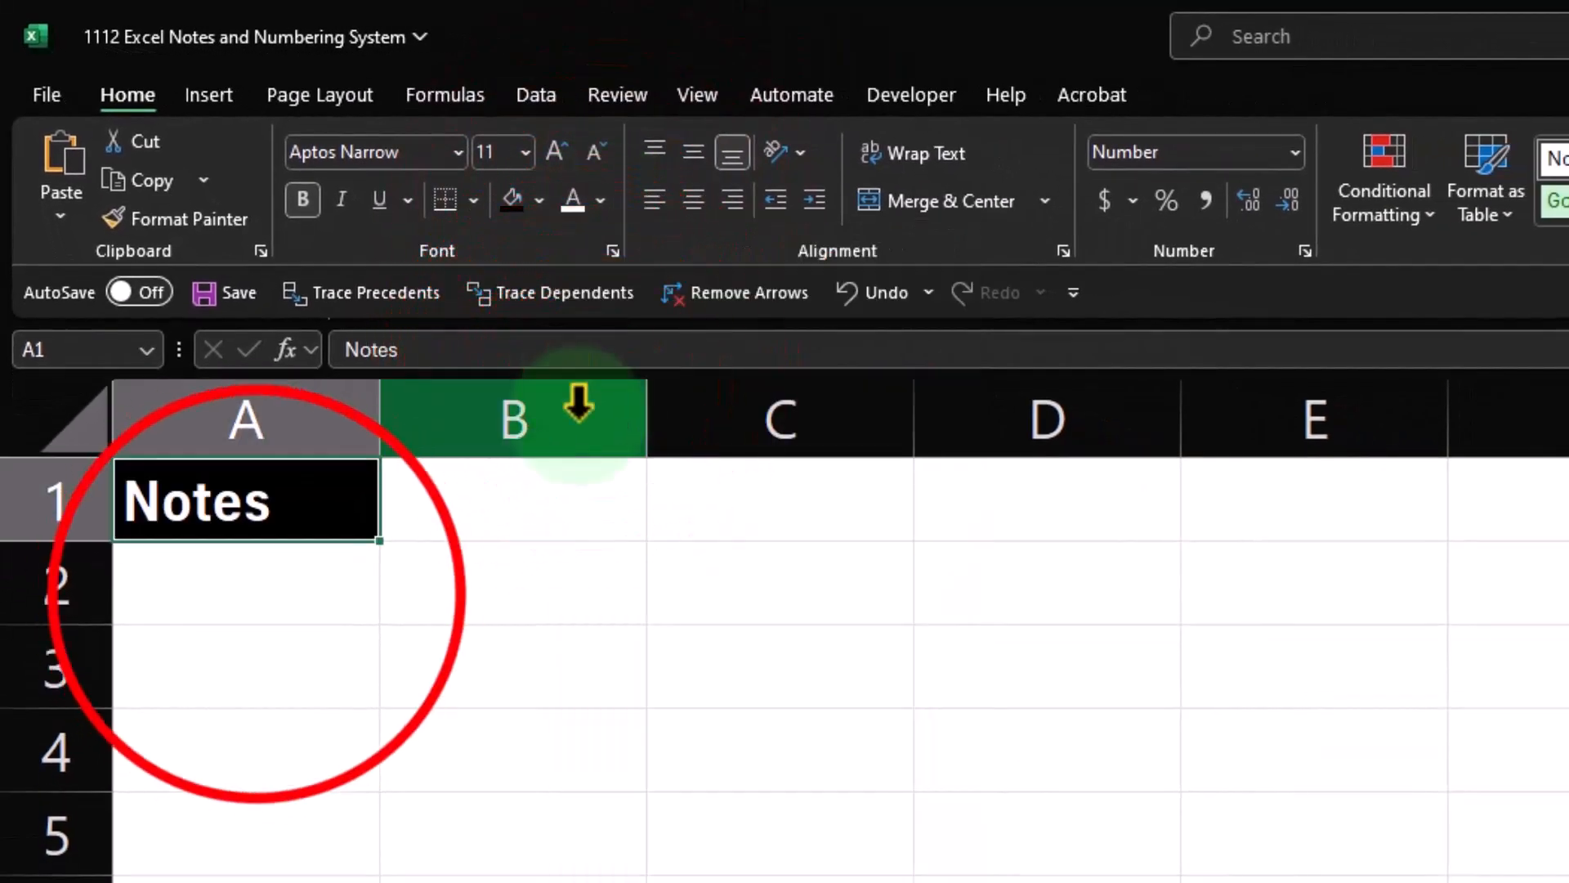
pyautogui.click(256, 596)
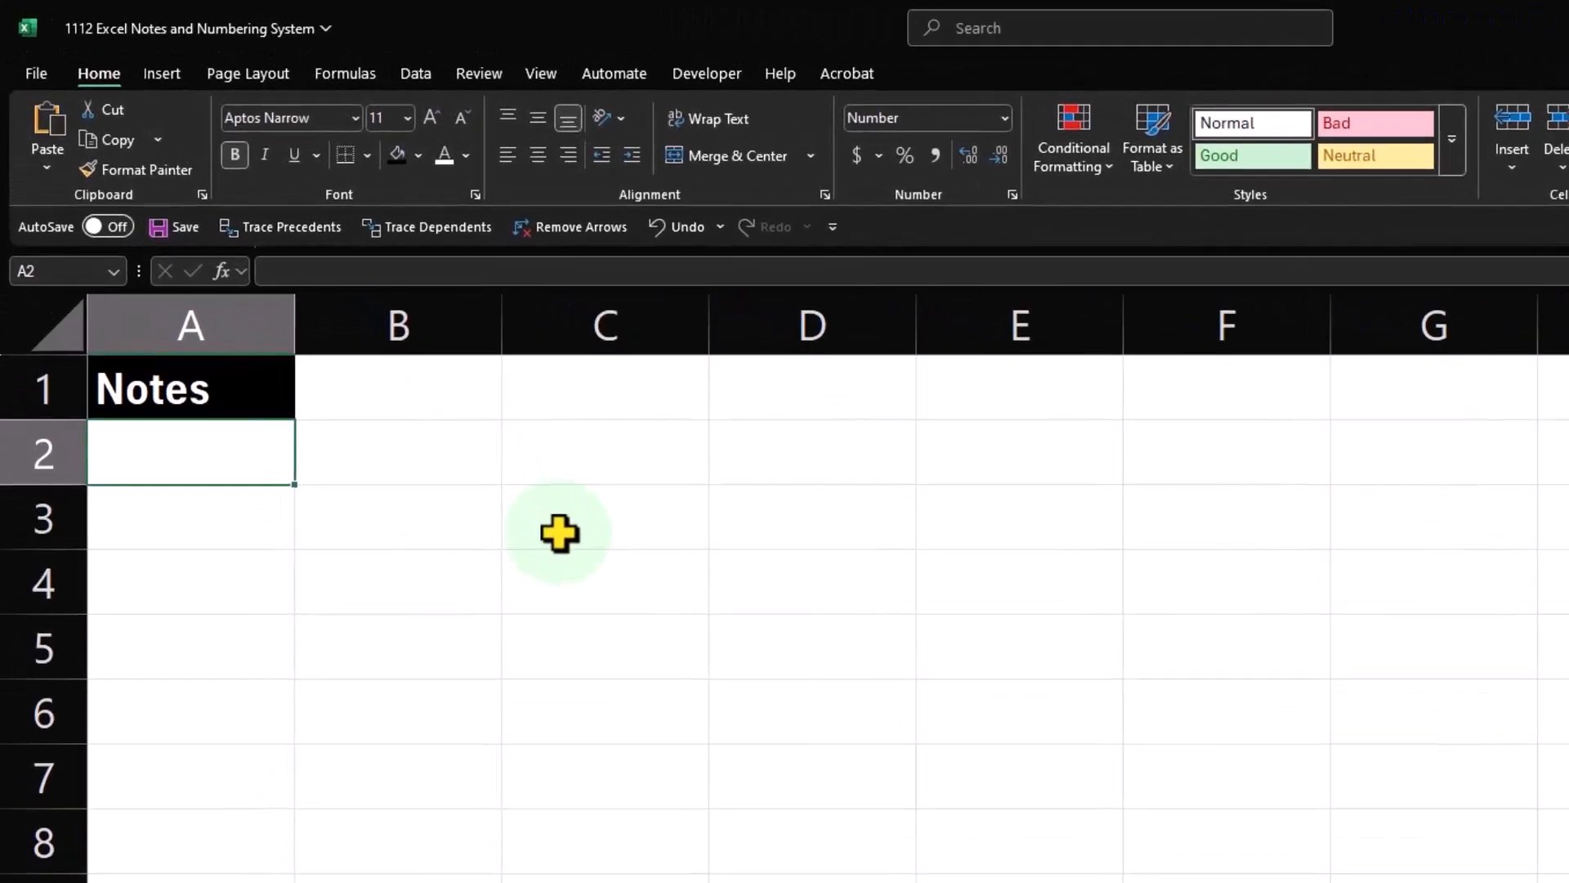
pyautogui.write('A')
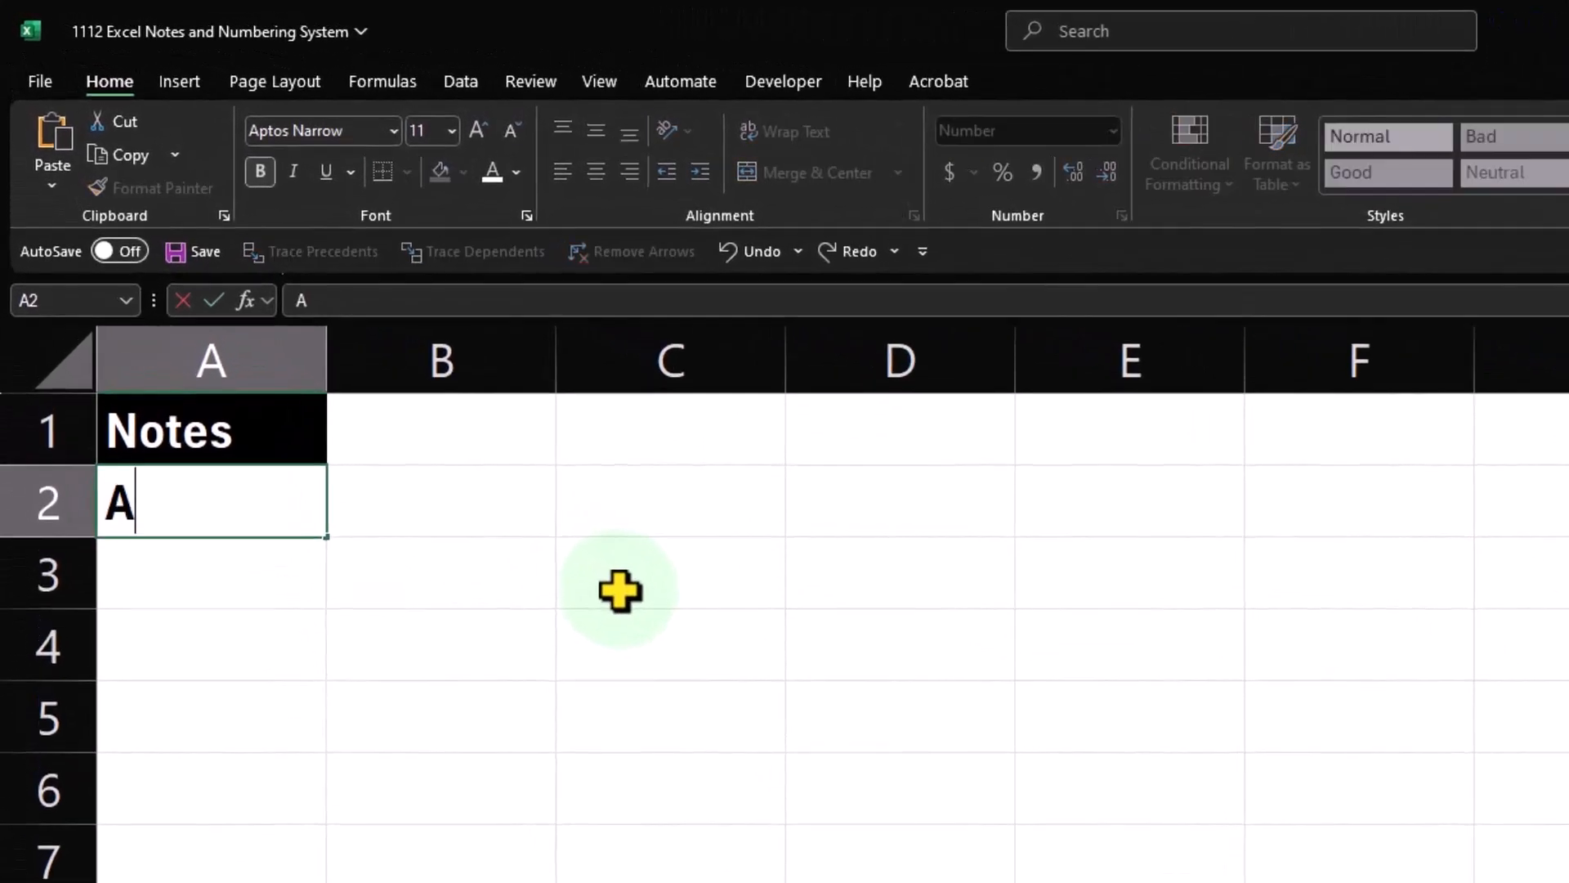
pyautogui.press('Return')
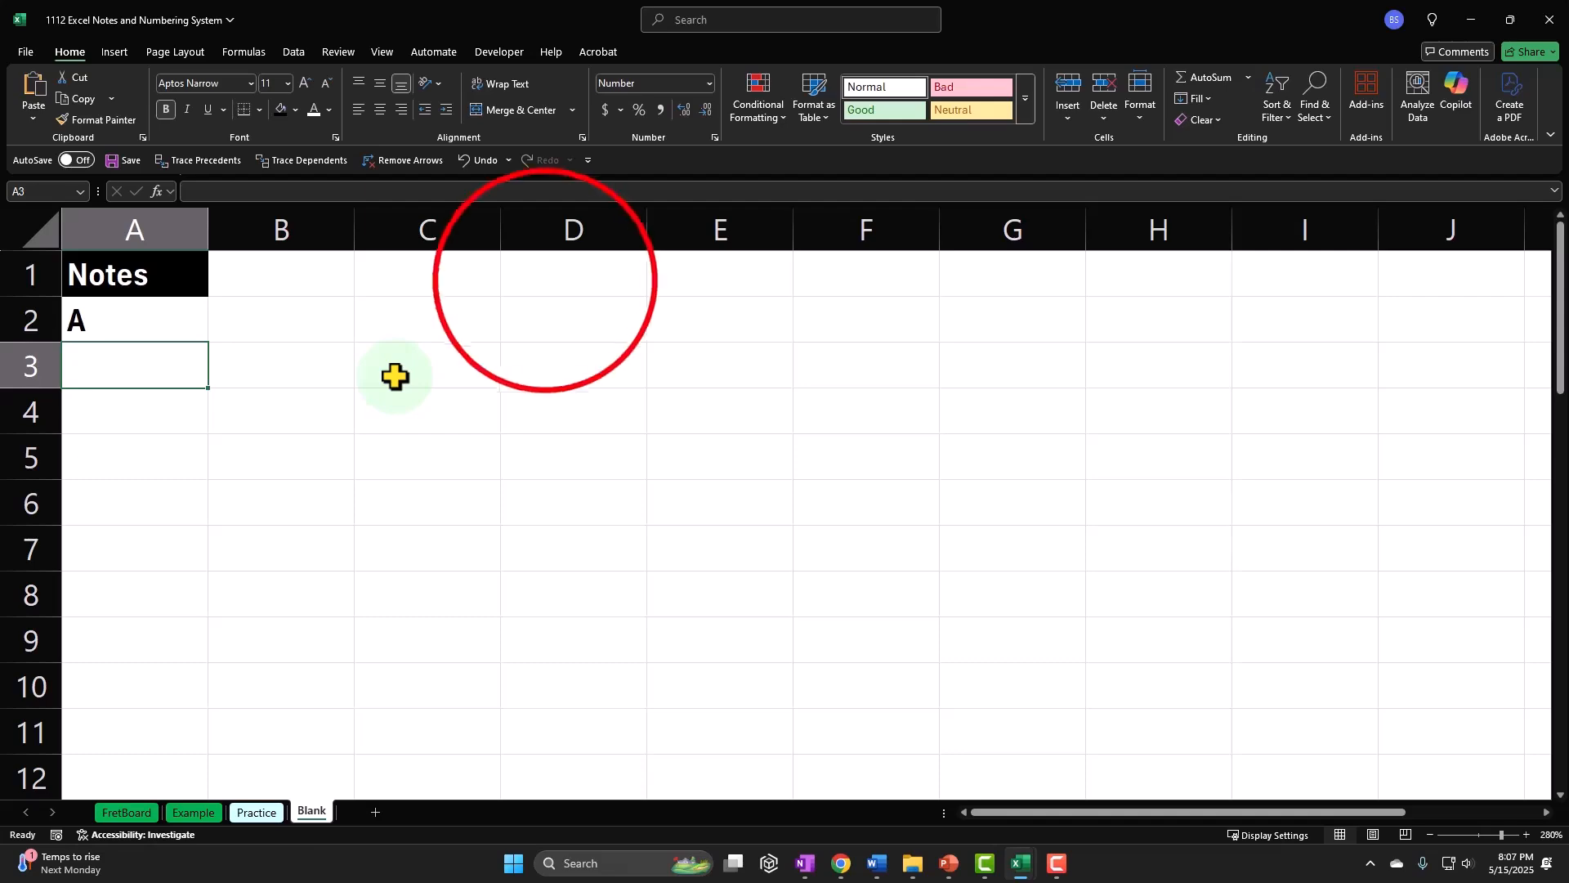
pyautogui.click(548, 278)
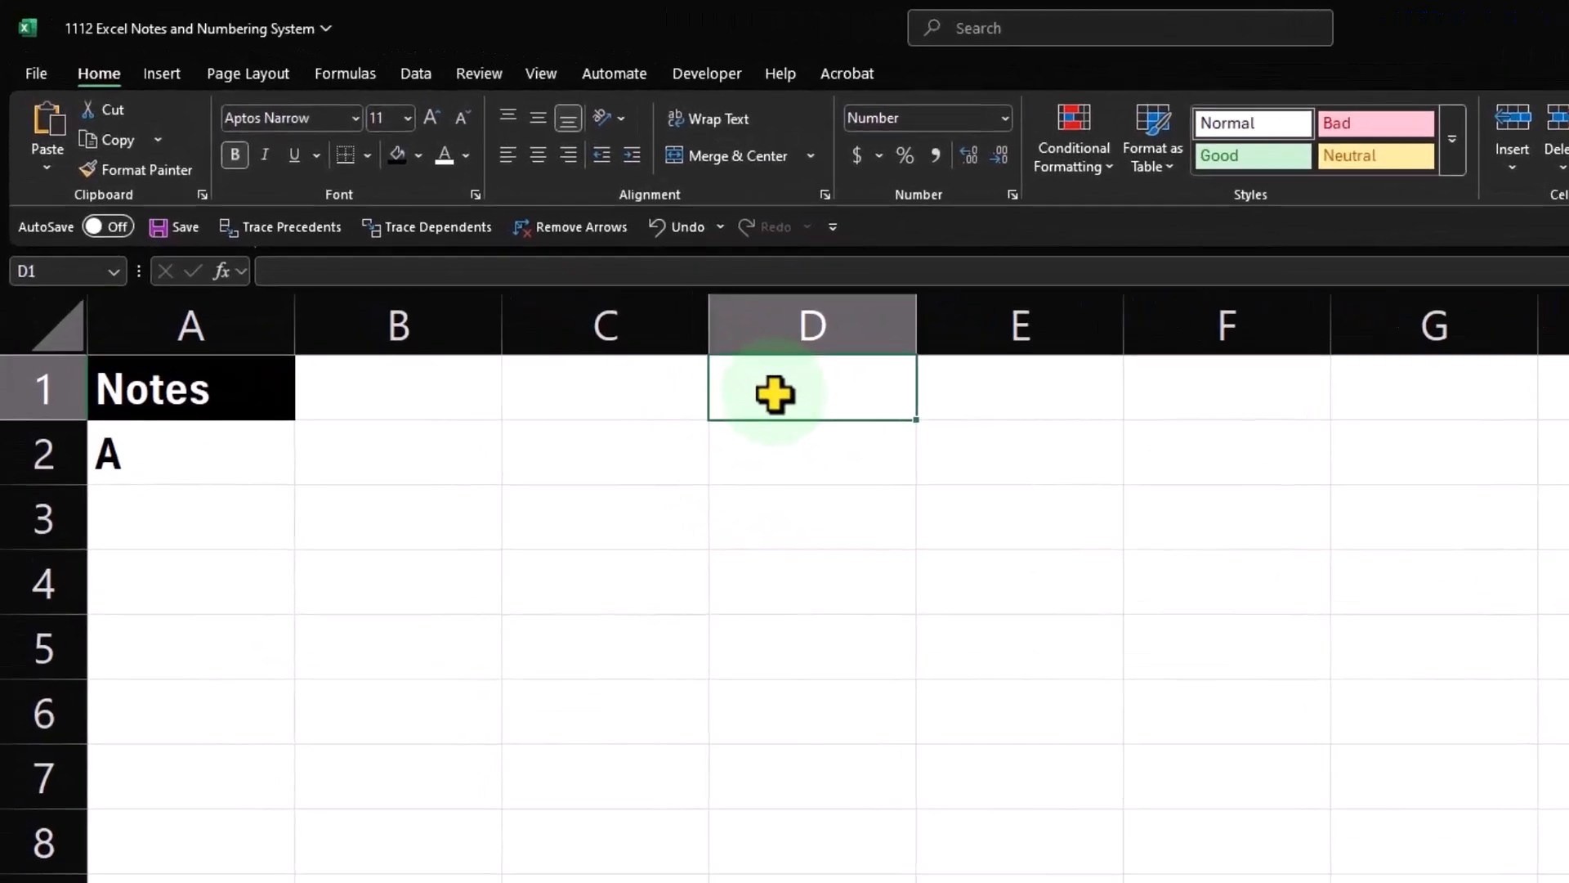
pyautogui.write('A')
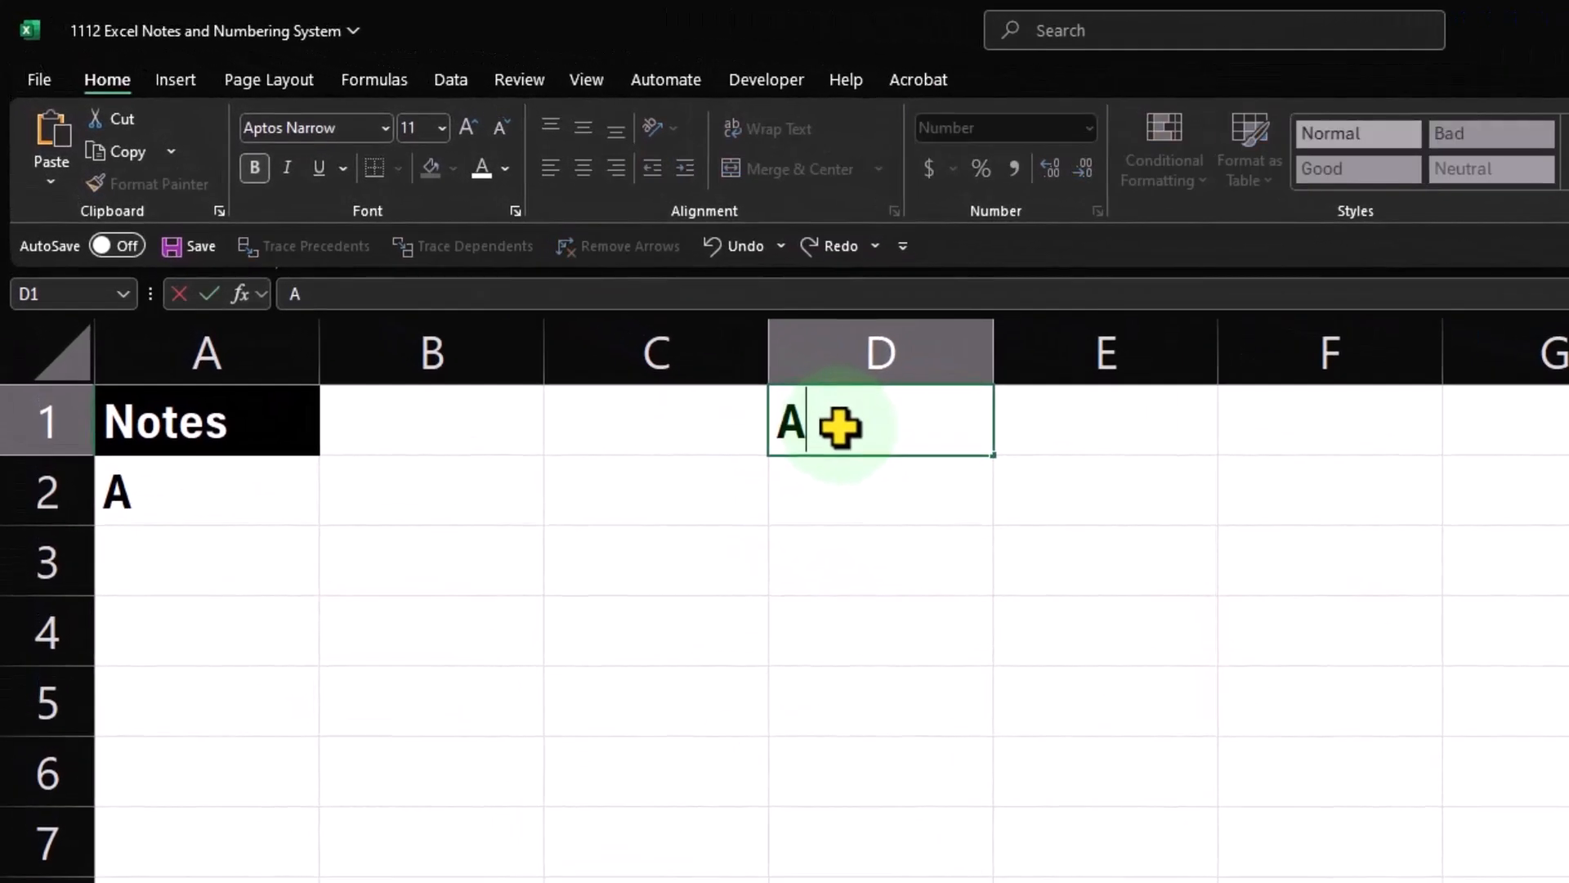
pyautogui.press('Tab')
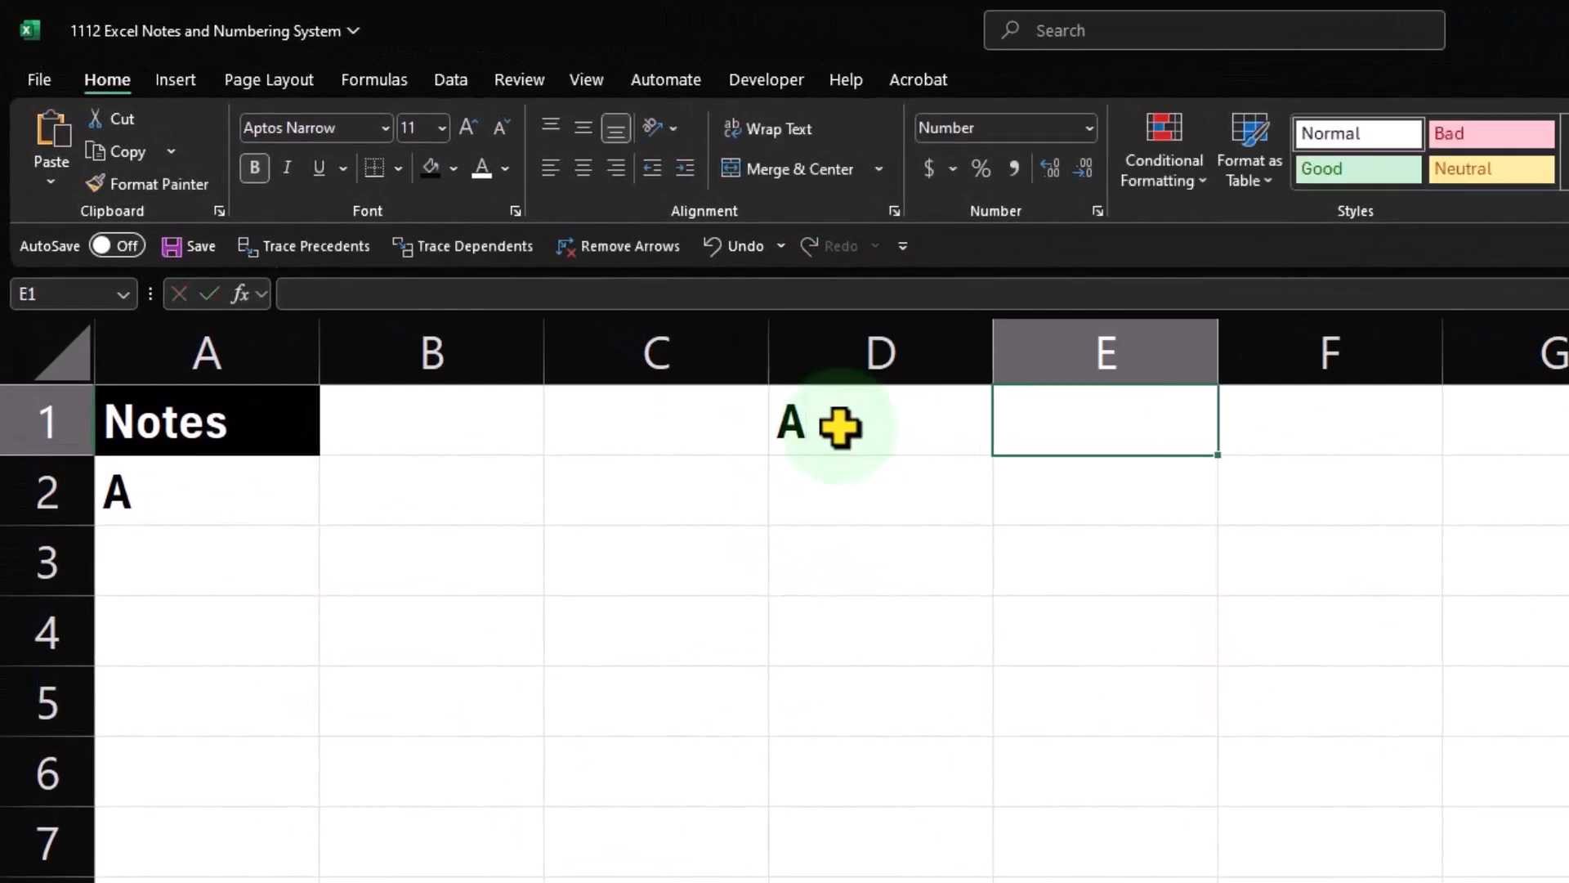
pyautogui.write('A')
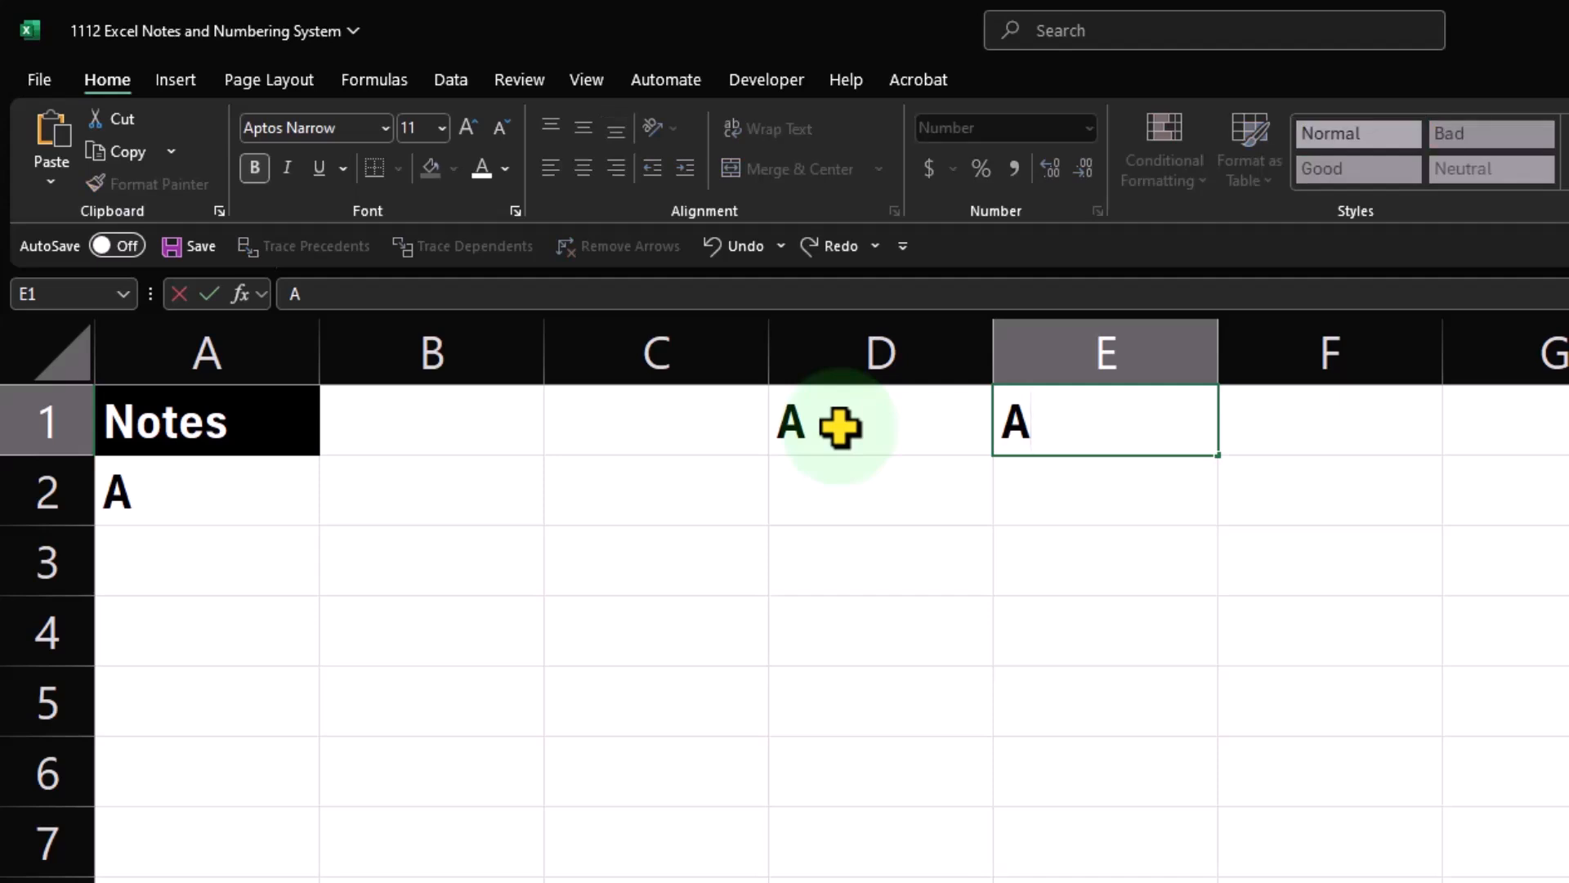
pyautogui.write('#')
pyautogui.press('Return')
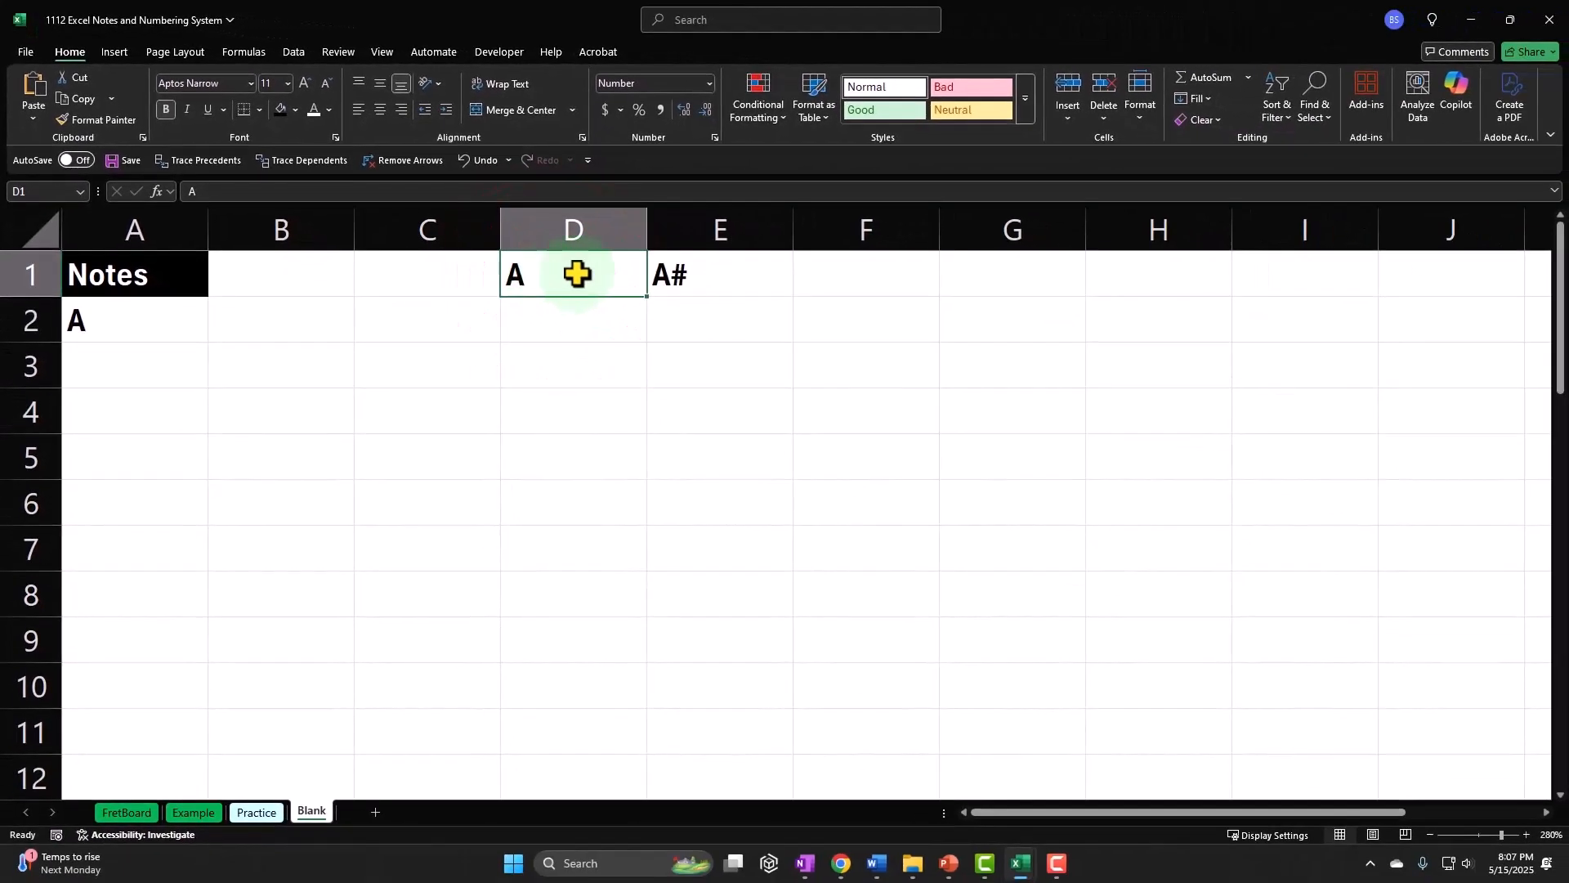
pyautogui.moveTo(841, 425); pyautogui.dragTo(1404, 400)
pyautogui.moveTo(914, 260); pyautogui.dragTo(949, 267)
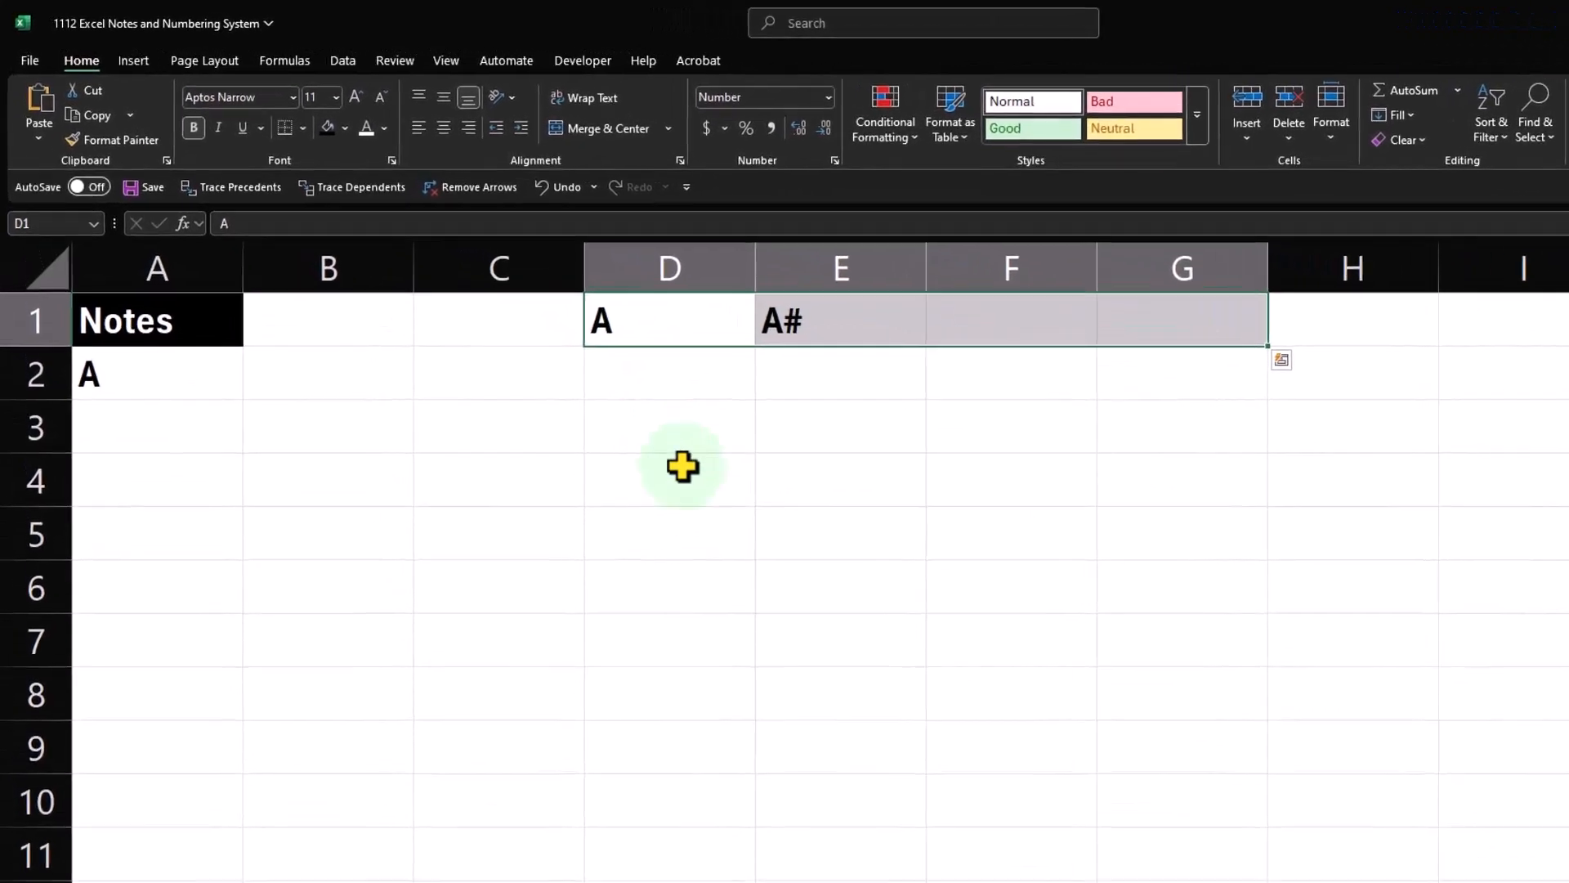
pyautogui.moveTo(683, 313); pyautogui.dragTo(770, 321)
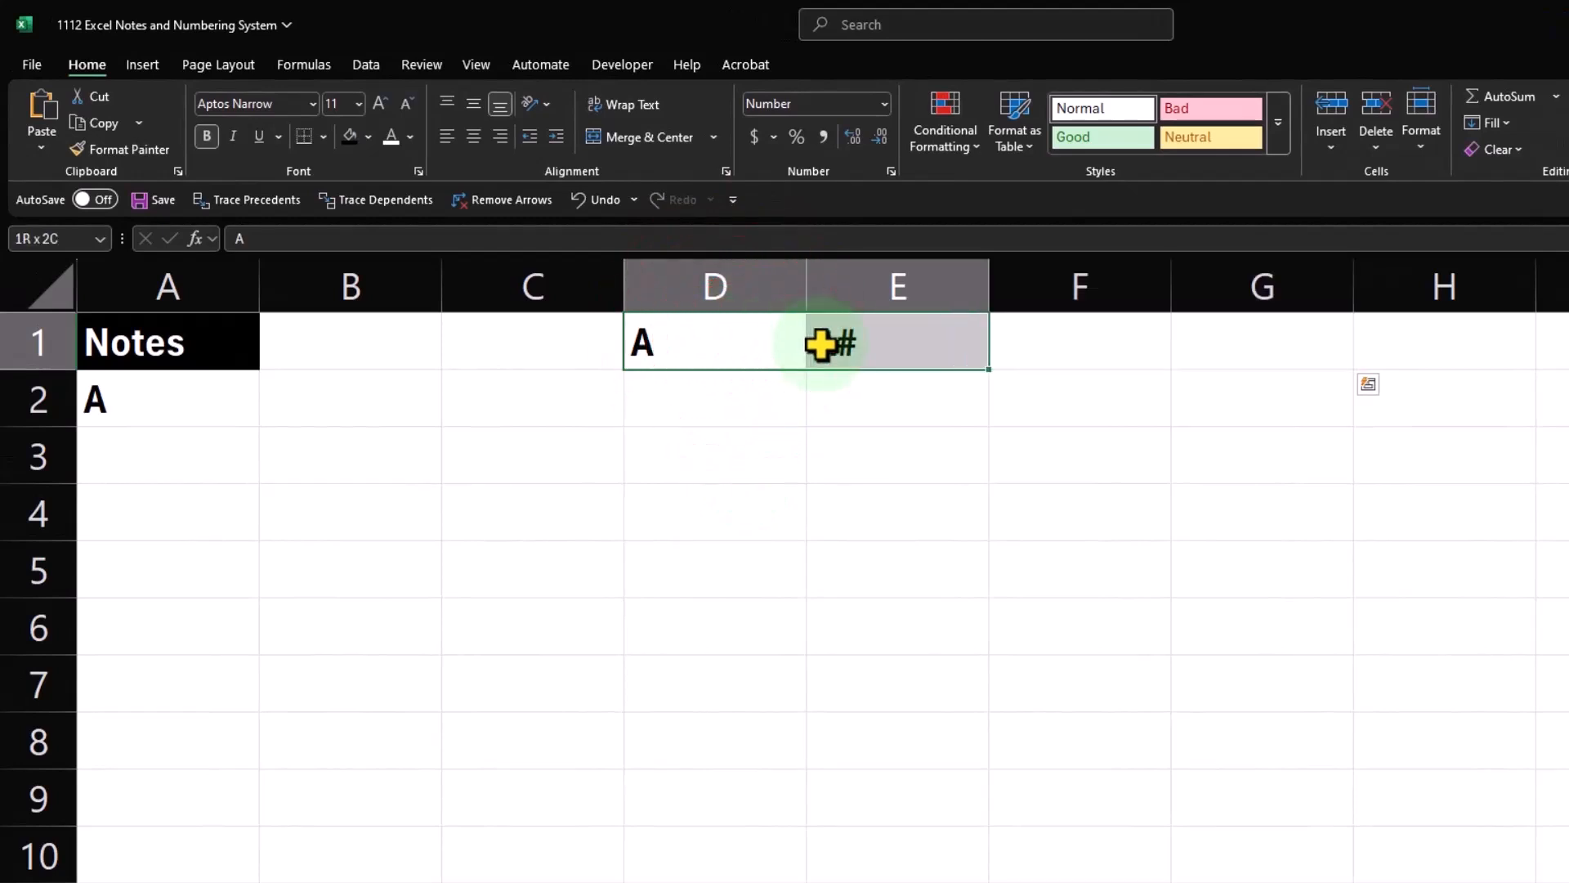
pyautogui.press('Delete')
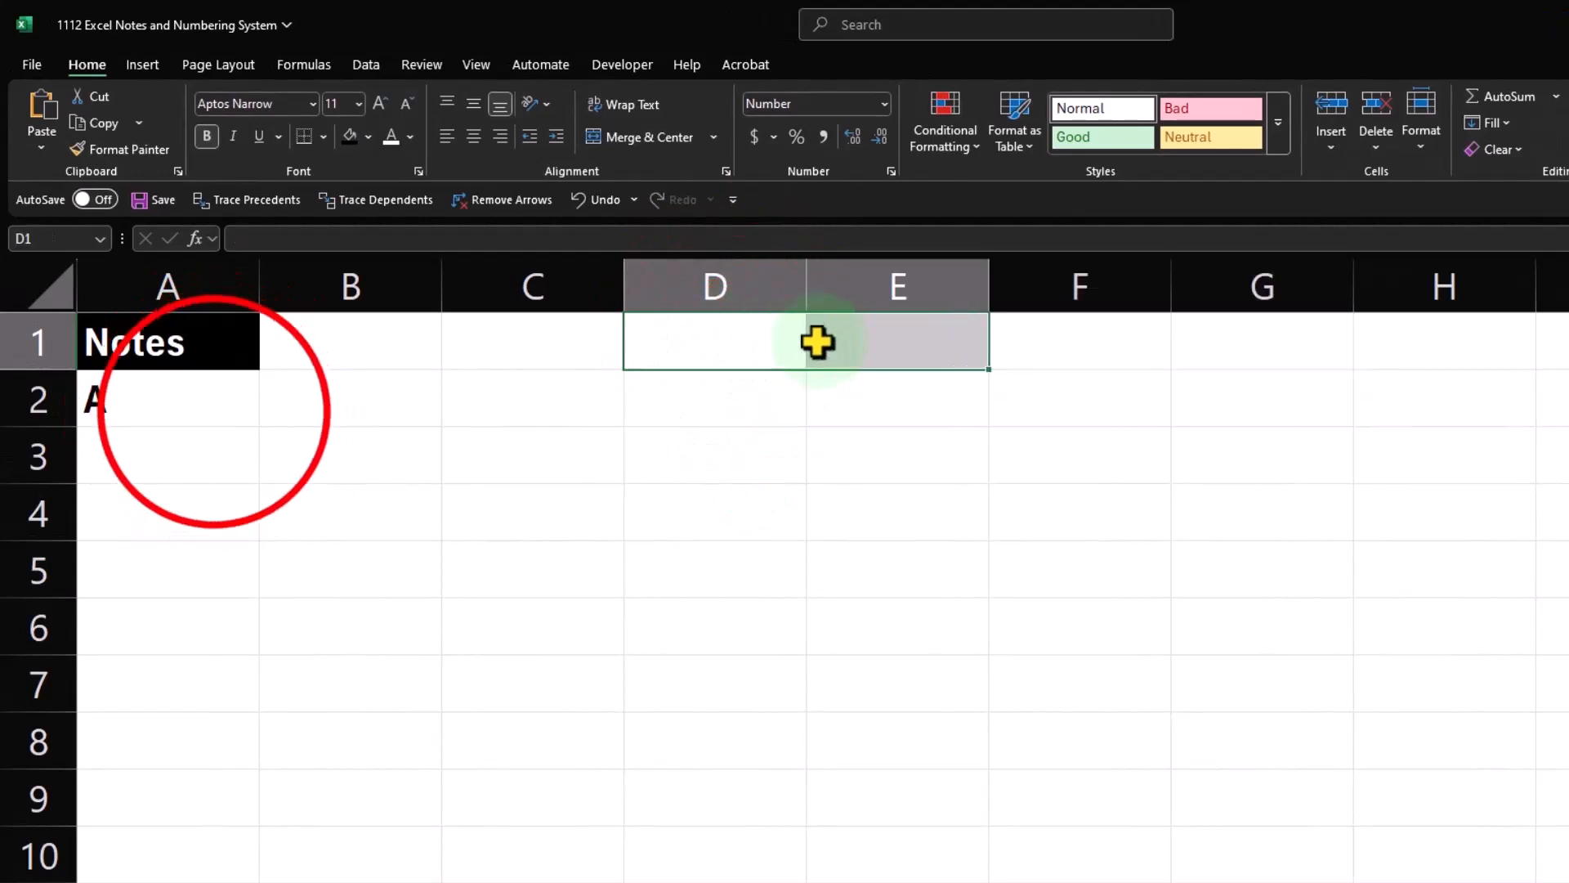
pyautogui.click(221, 416)
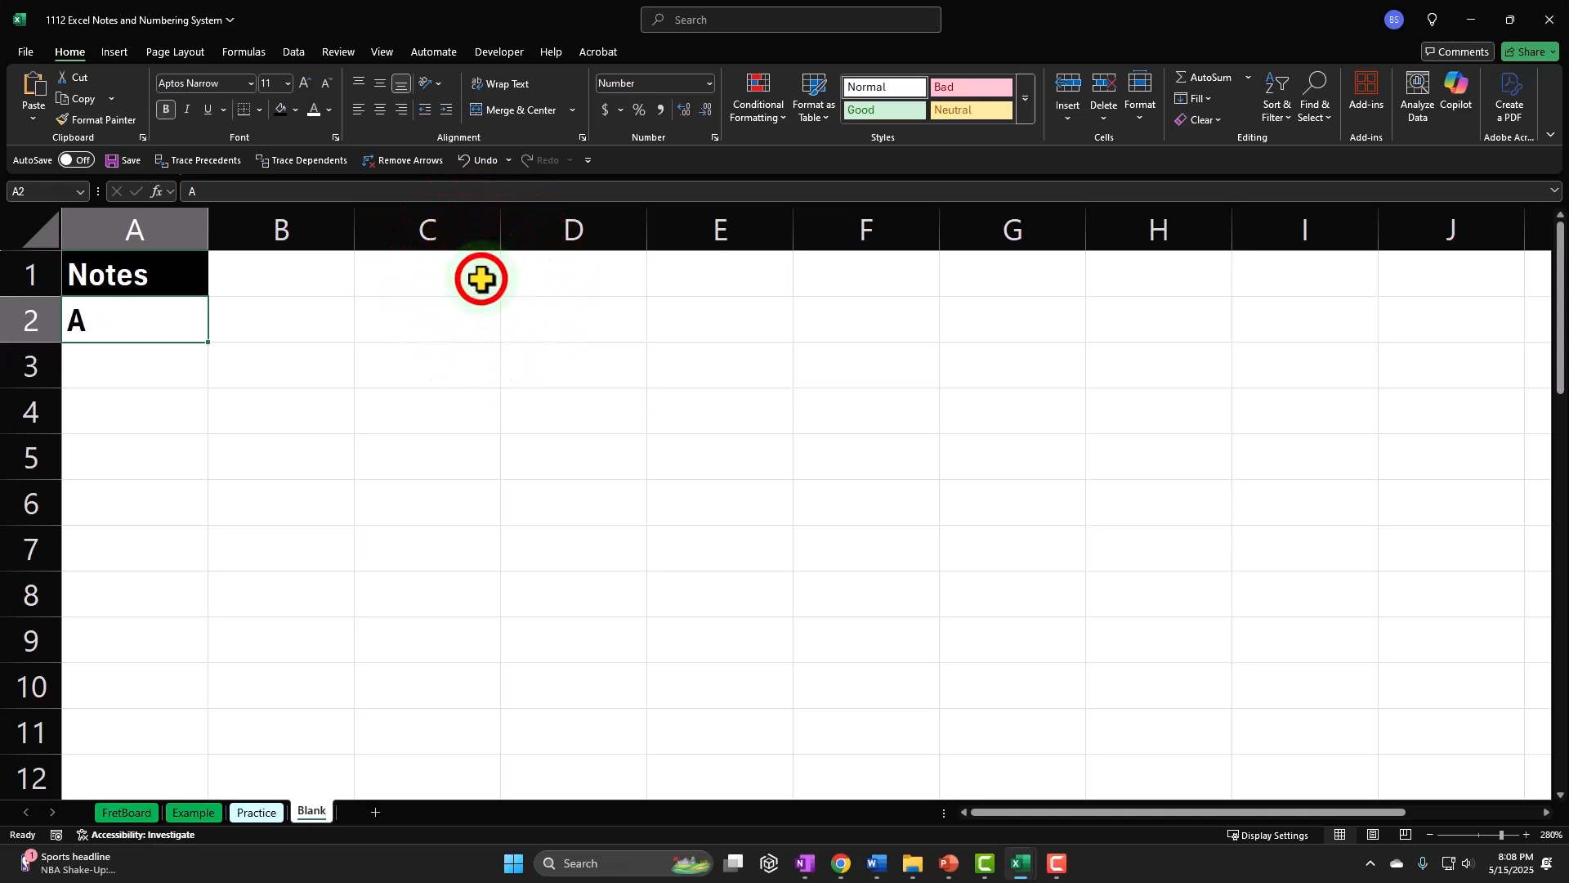
pyautogui.moveTo(480, 278); pyautogui.dragTo(1366, 659)
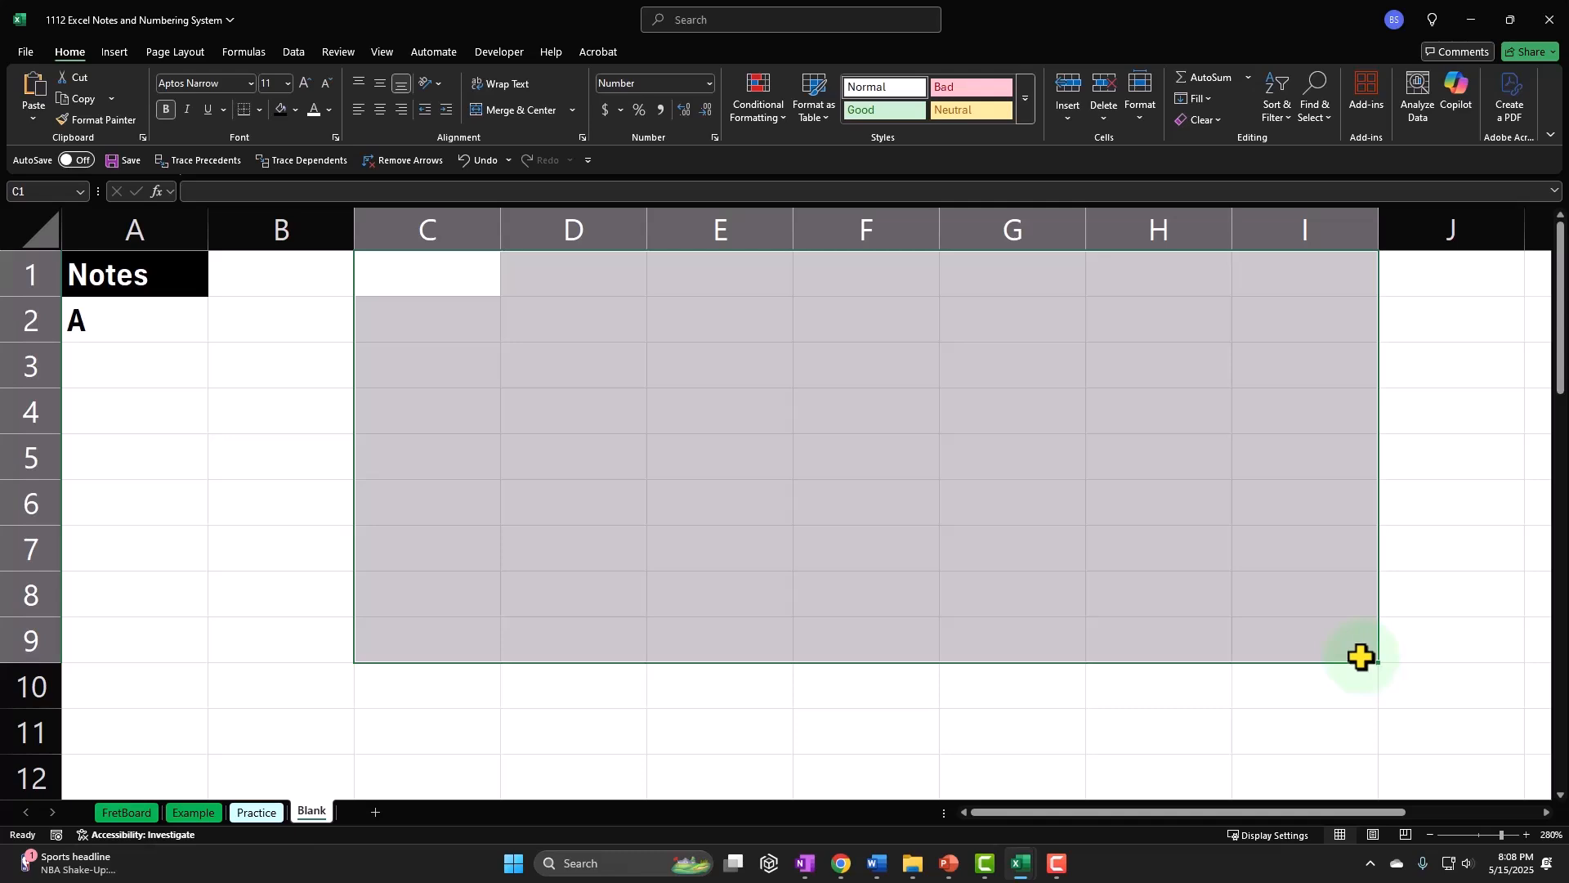
pyautogui.moveTo(140, 235); pyautogui.dragTo(1355, 288)
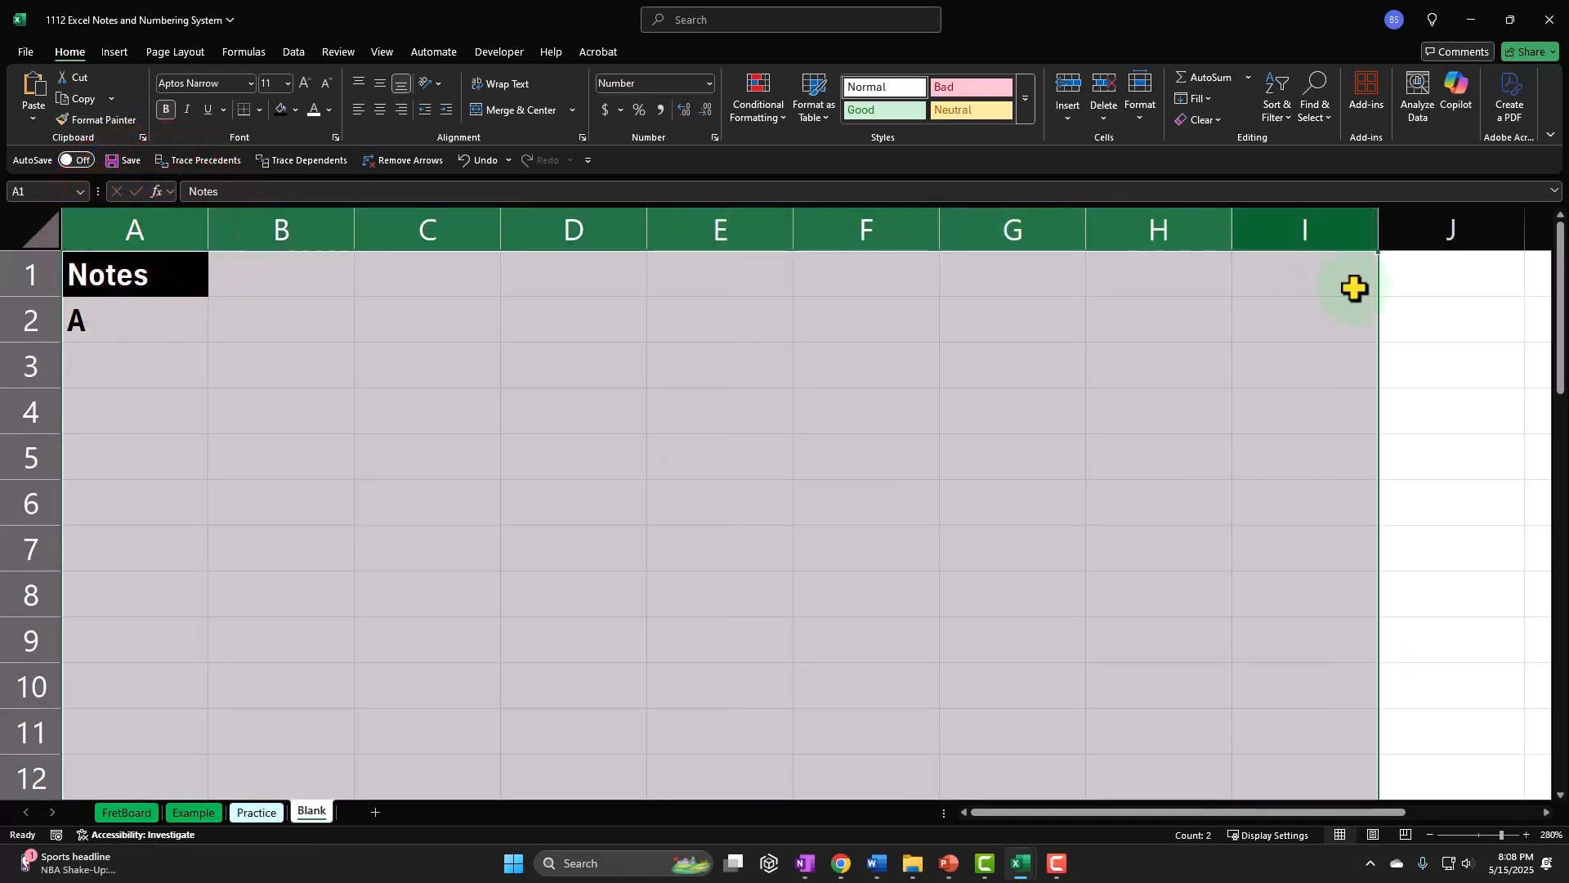
pyautogui.moveTo(1209, 812); pyautogui.dragTo(1269, 811)
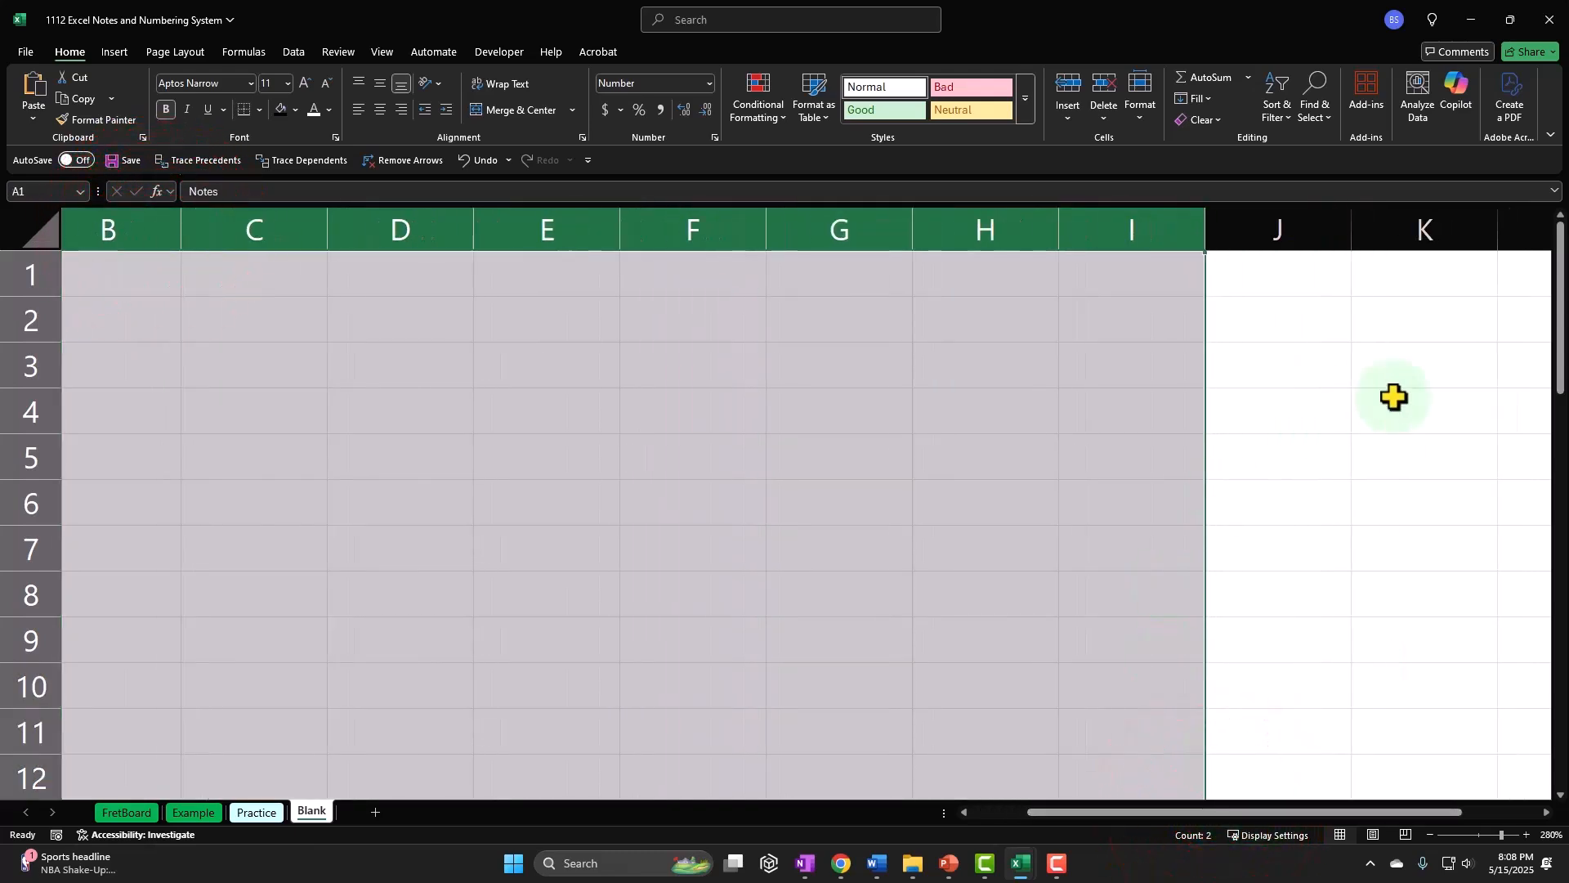
pyautogui.moveTo(1149, 812); pyautogui.dragTo(1094, 811)
pyautogui.scroll(-2, 530, 660)
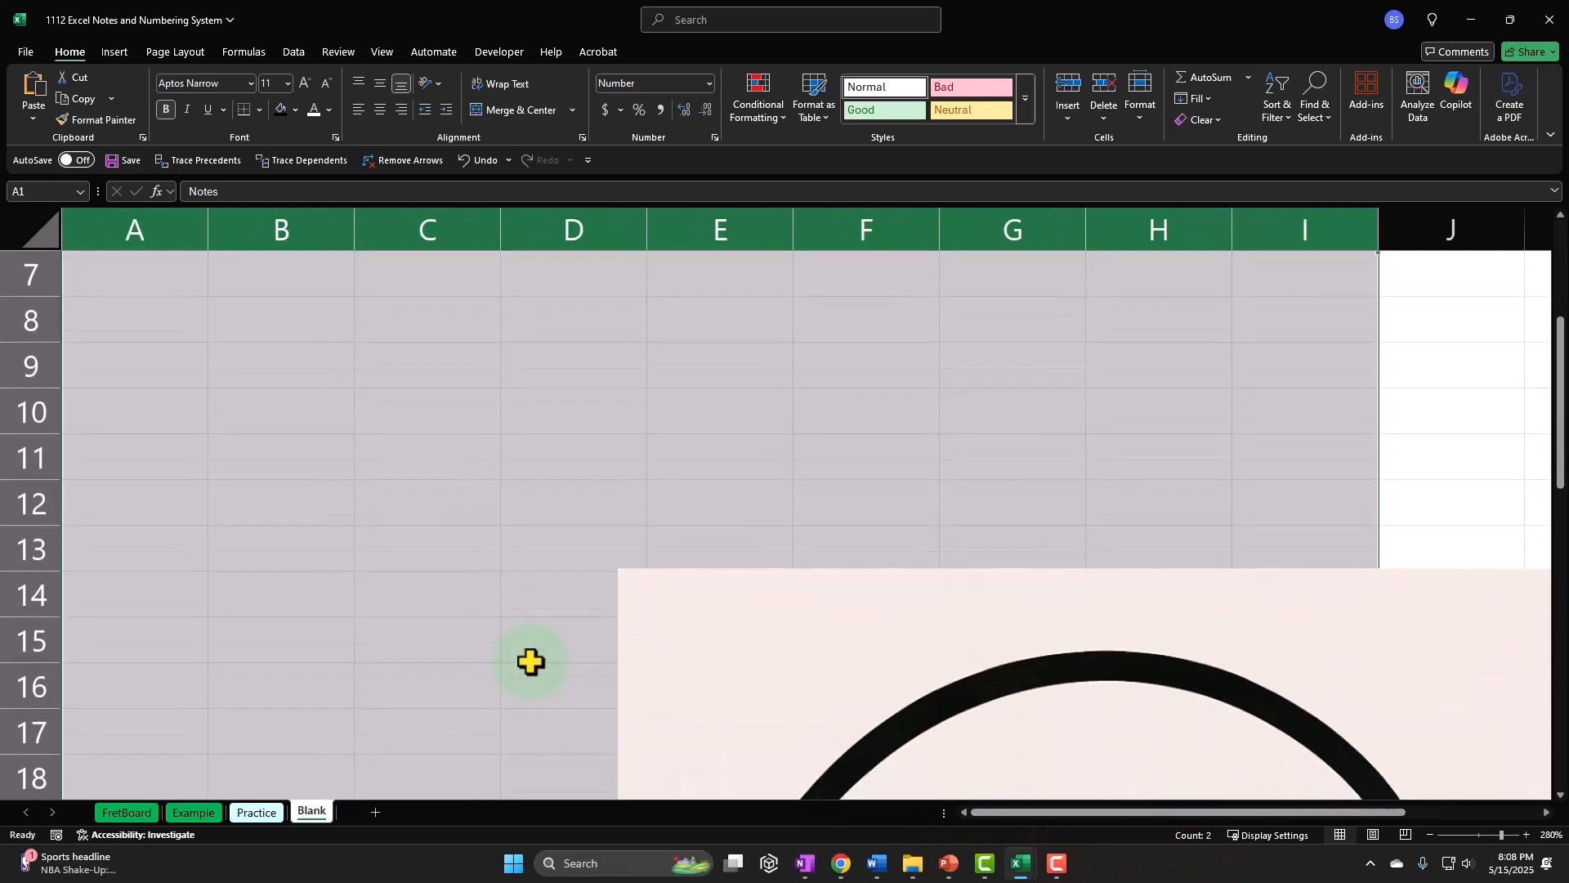
pyautogui.scroll(2, 529, 661)
pyautogui.click(484, 644)
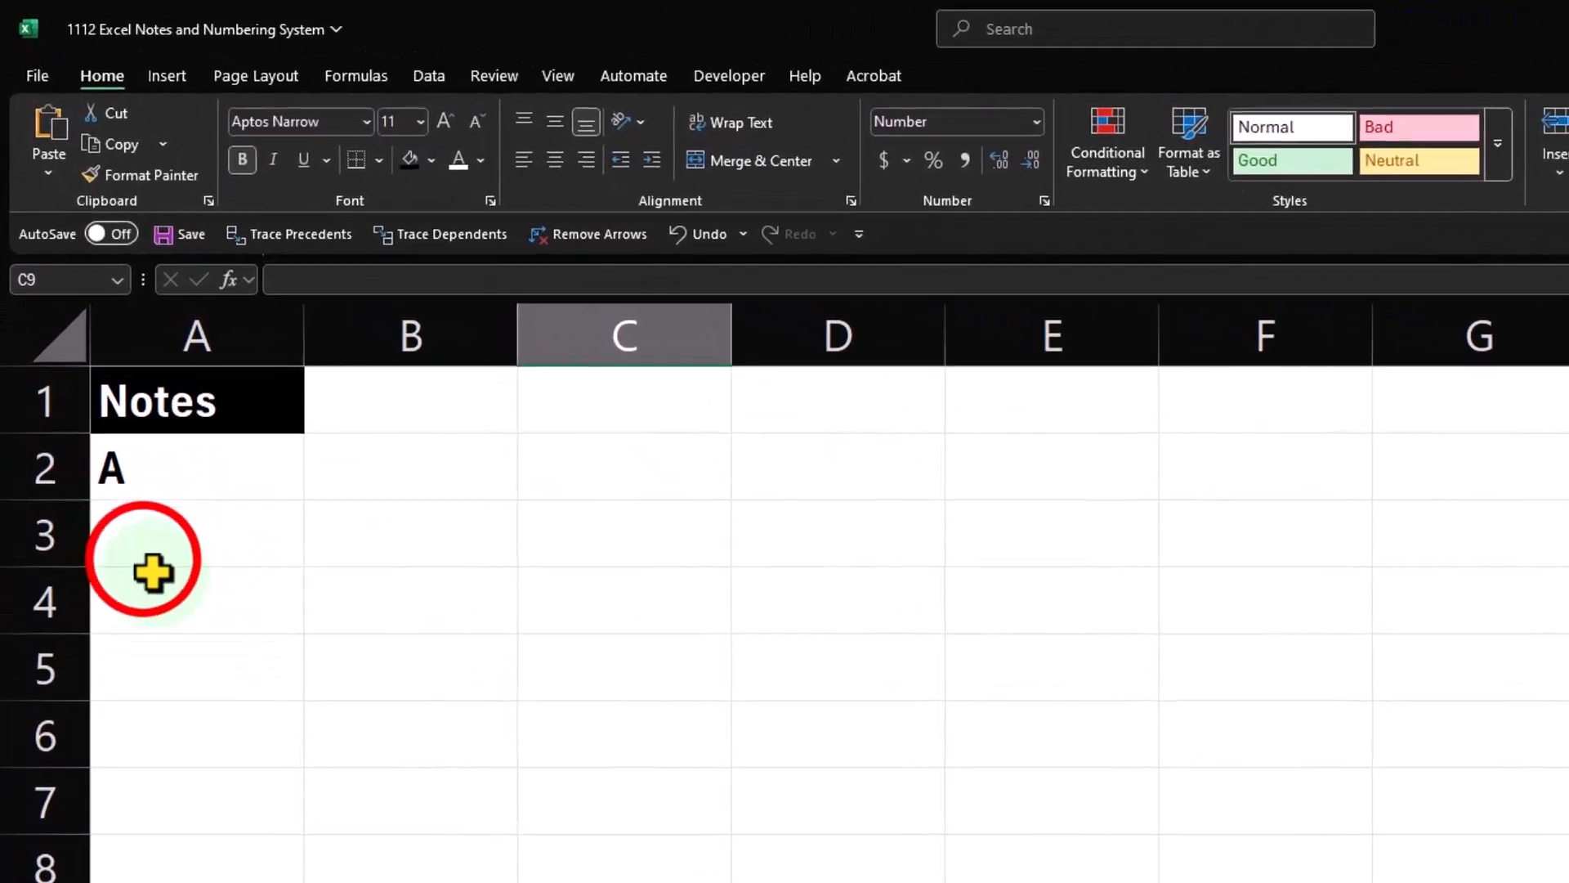
# Enter the note A# in cell A3
pyautogui.click(98, 384)
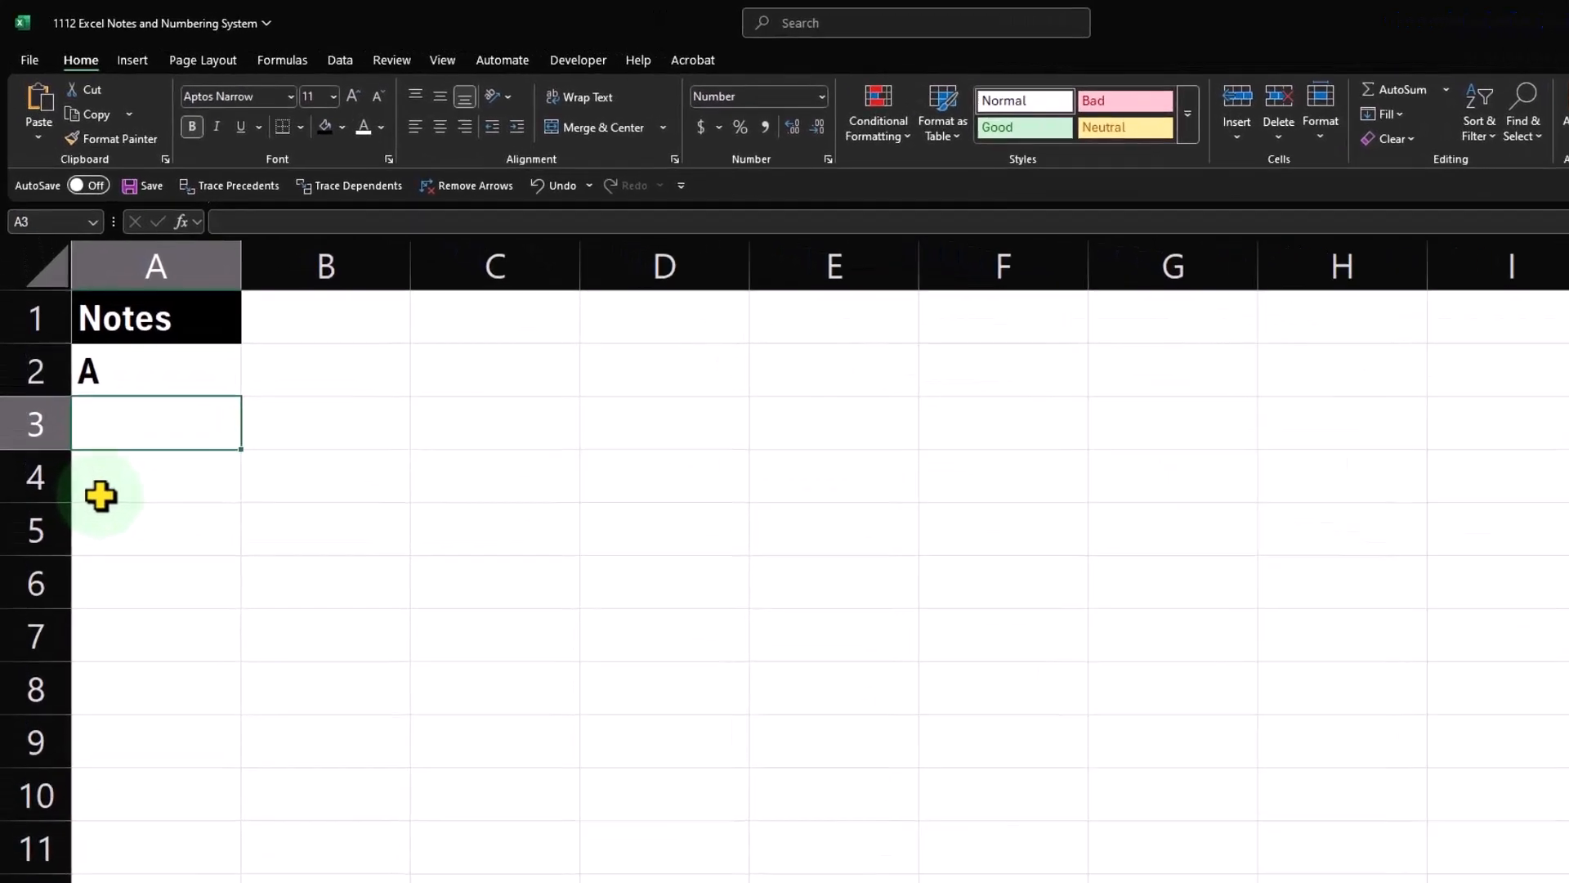
pyautogui.write('A')
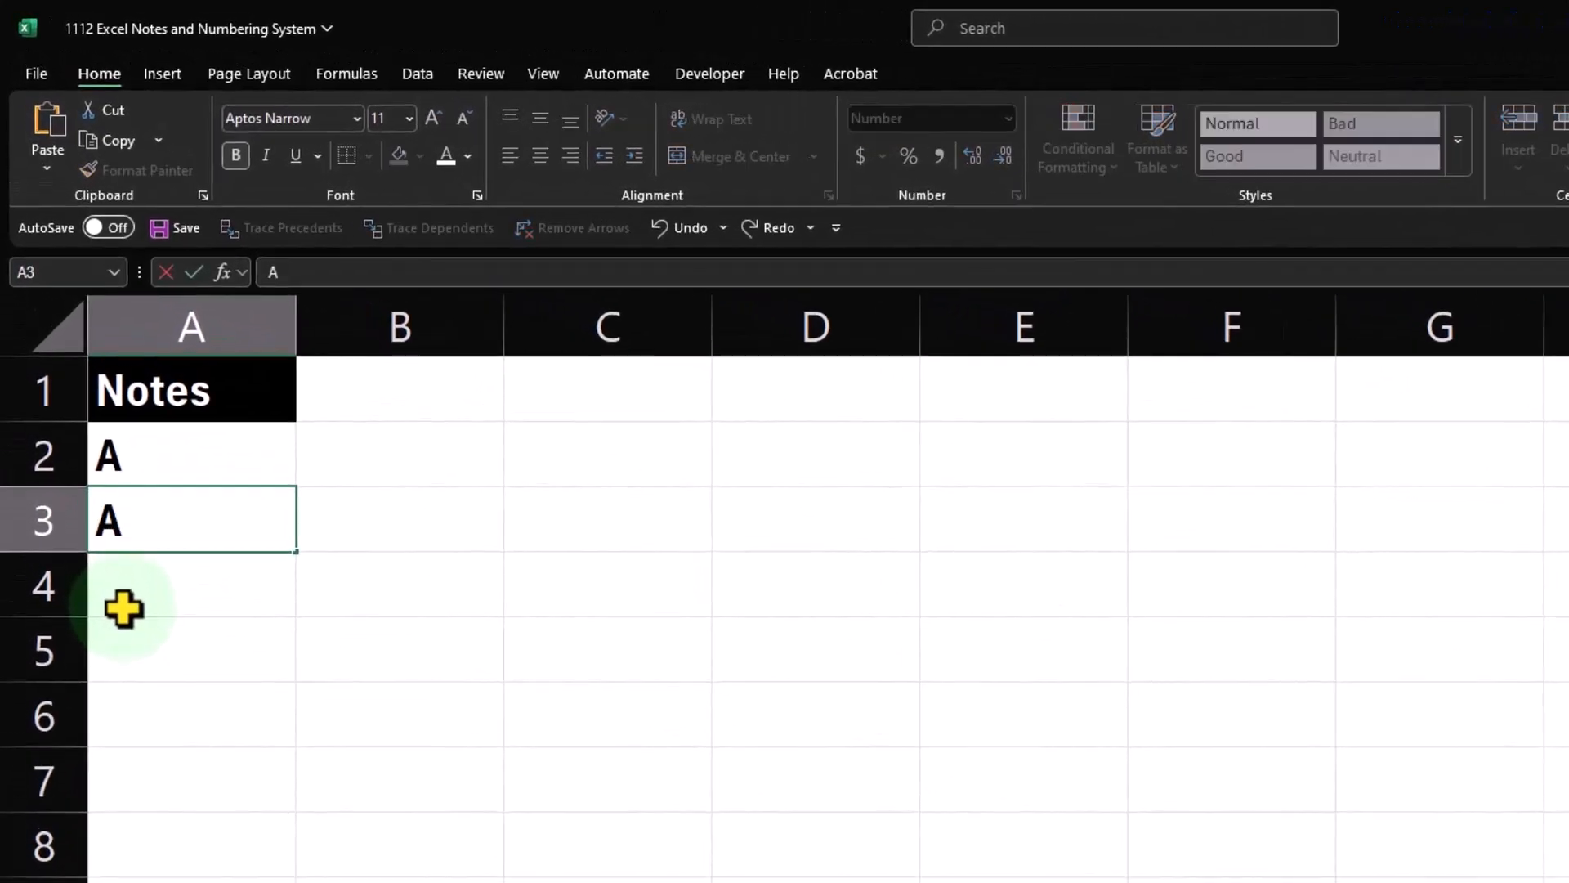
pyautogui.write('#')
pyautogui.press('Return')
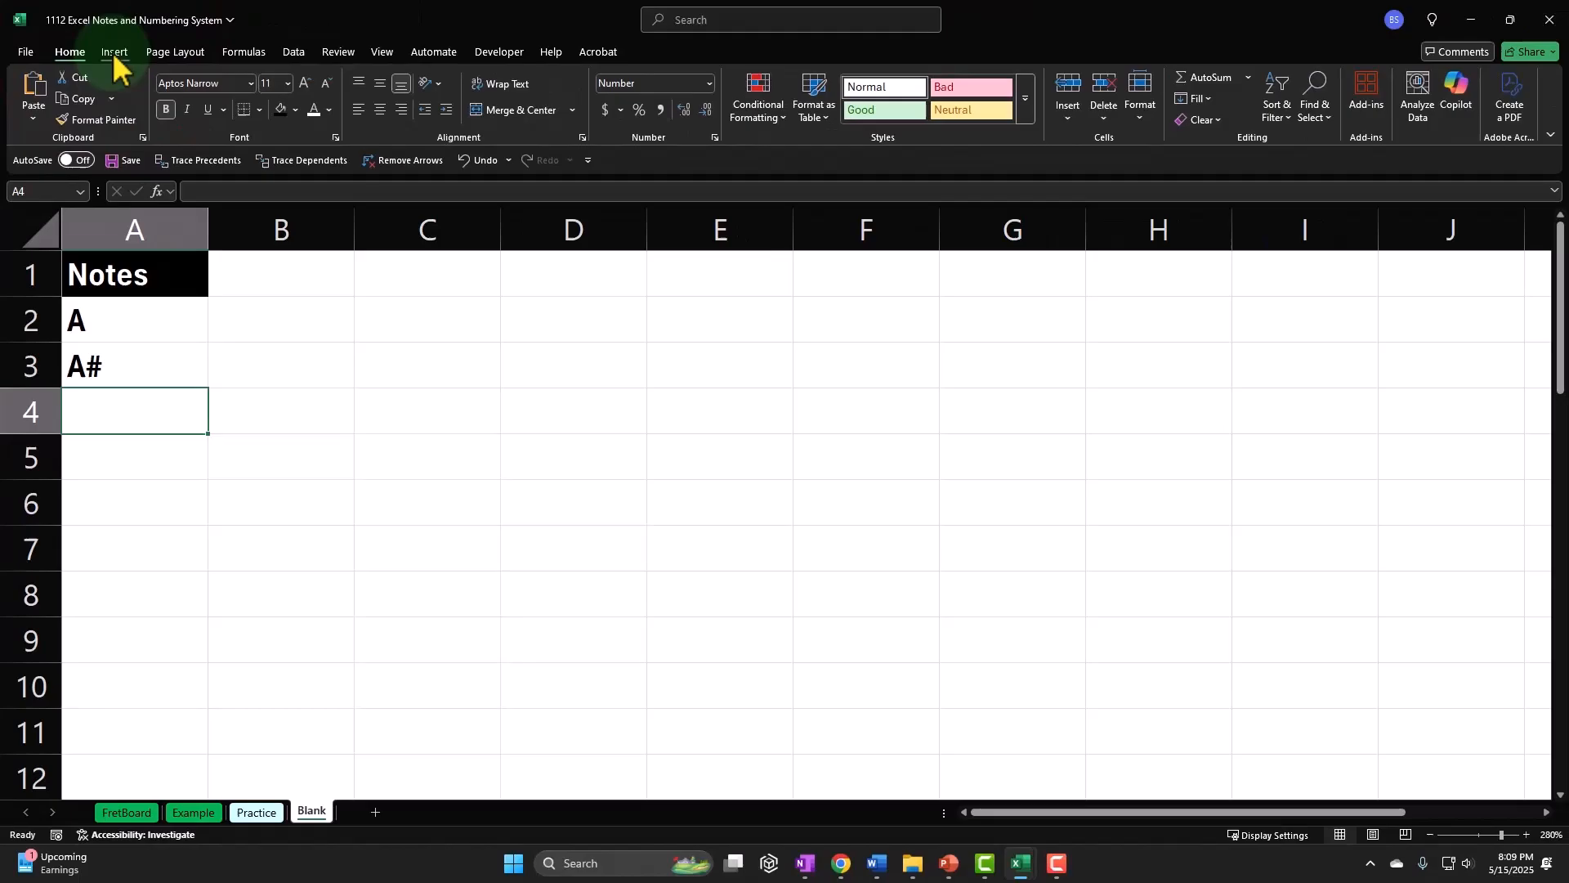
pyautogui.click(115, 51)
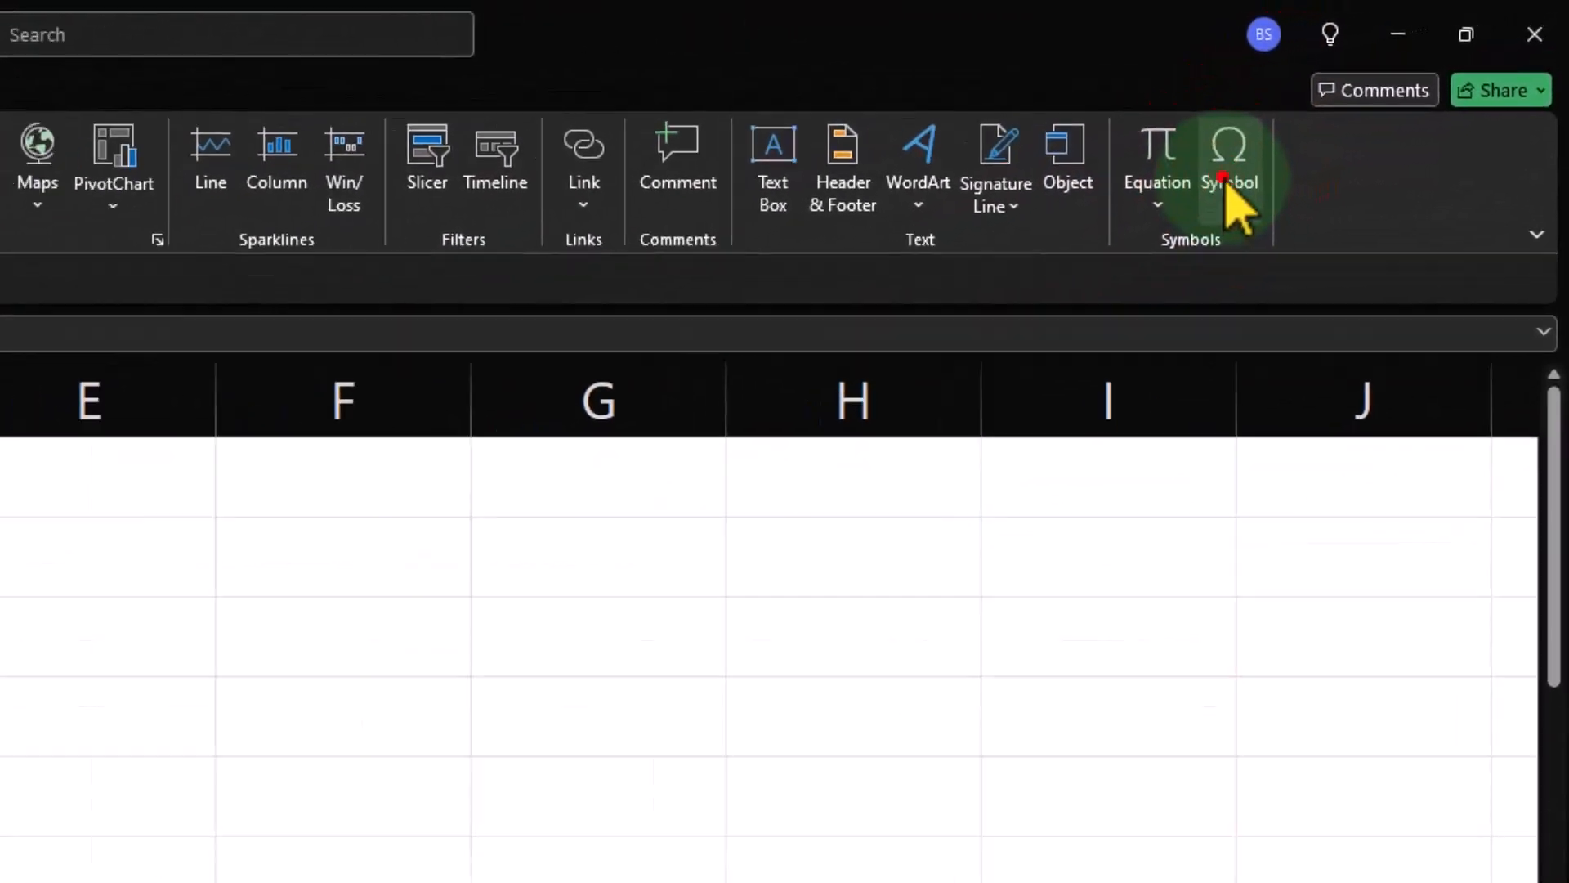
pyautogui.click(1375, 90)
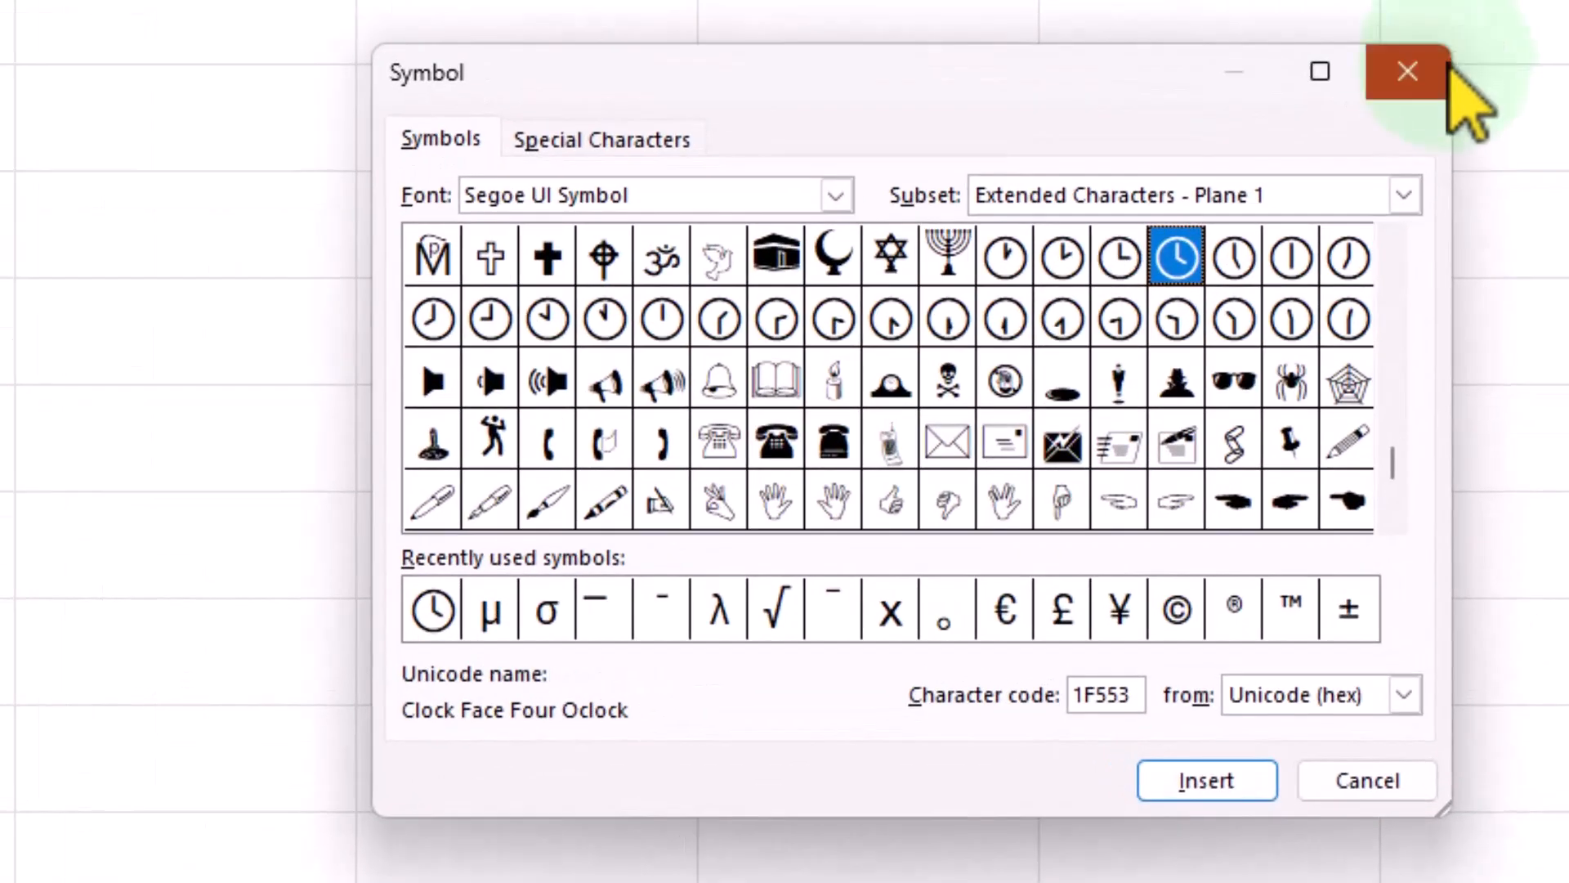
pyautogui.click(1445, 69)
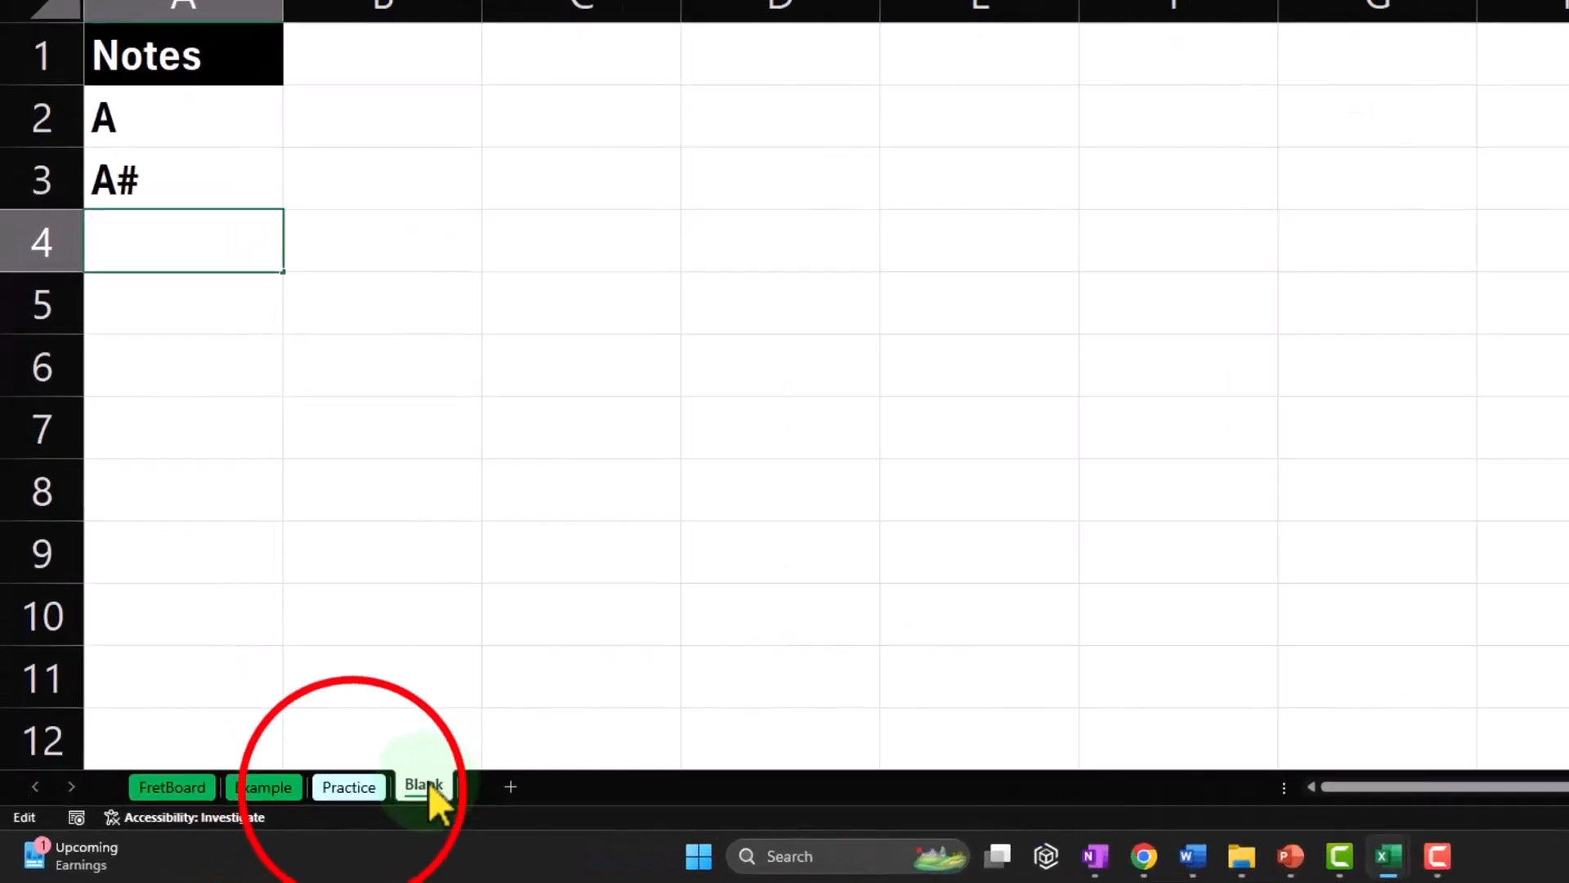
# Copy the ♯ symbol from the A♯ note in cell A3 of the Example sheet
pyautogui.click(256, 811)
pyautogui.click(196, 811)
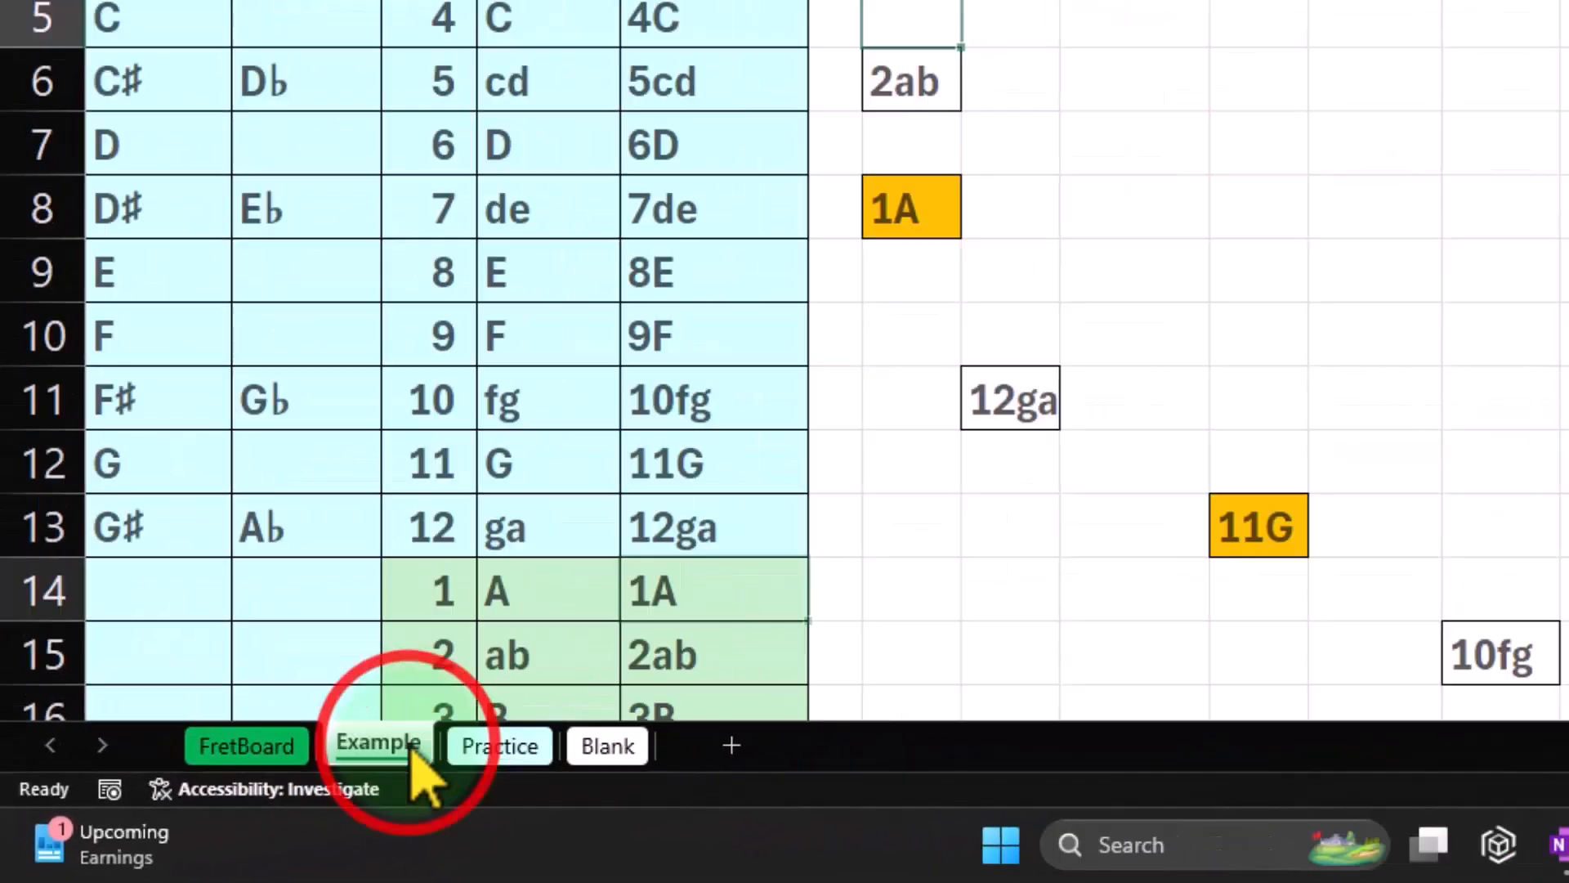
pyautogui.doubleClick(98, 380)
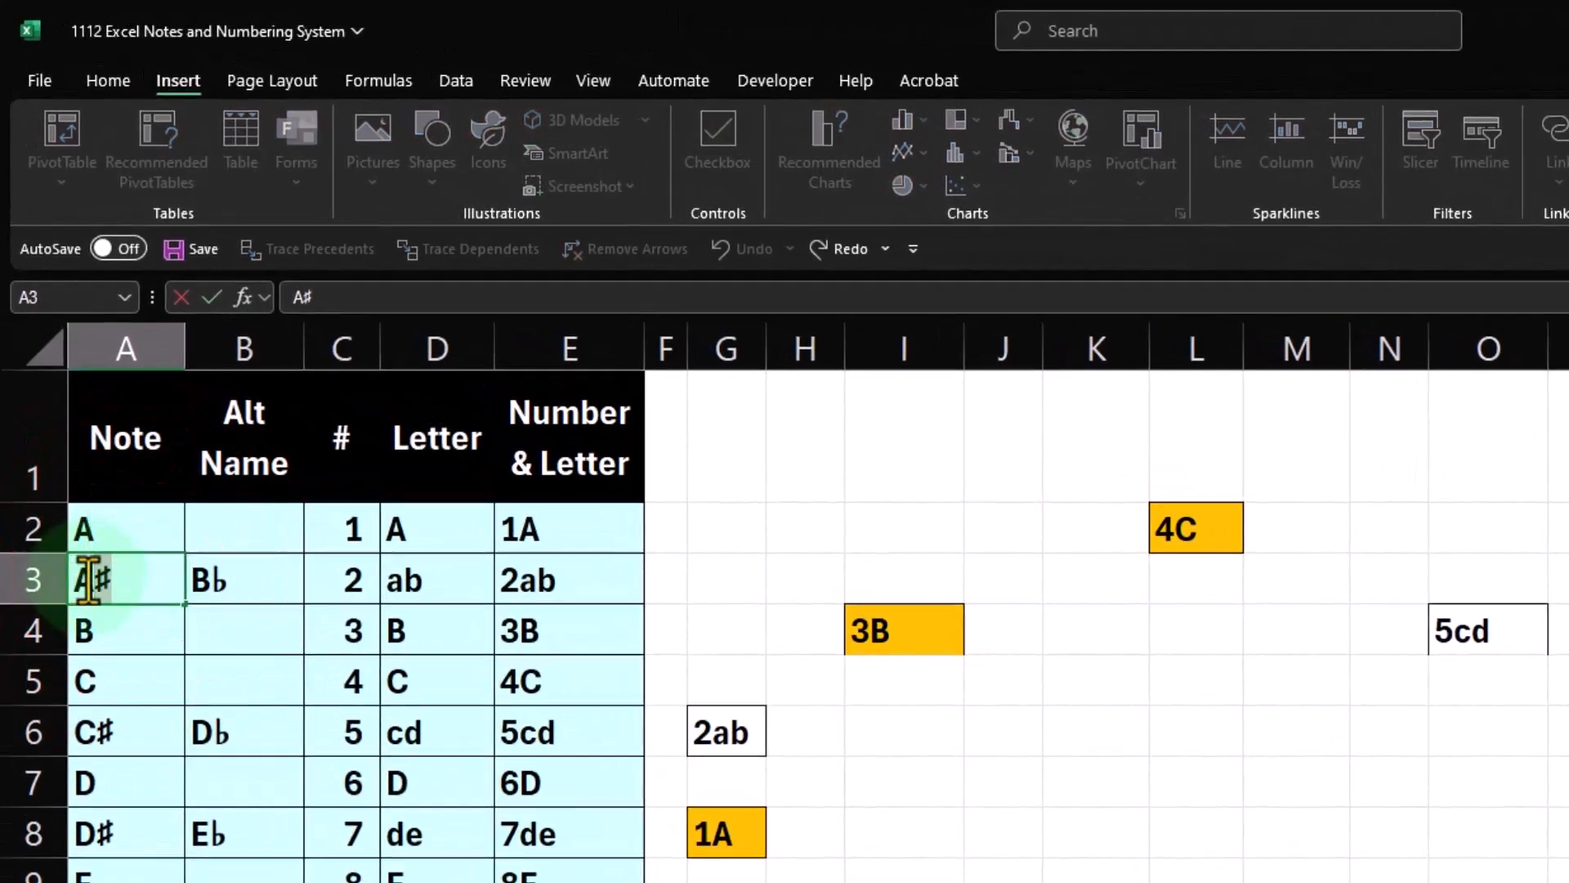
pyautogui.press('Return')
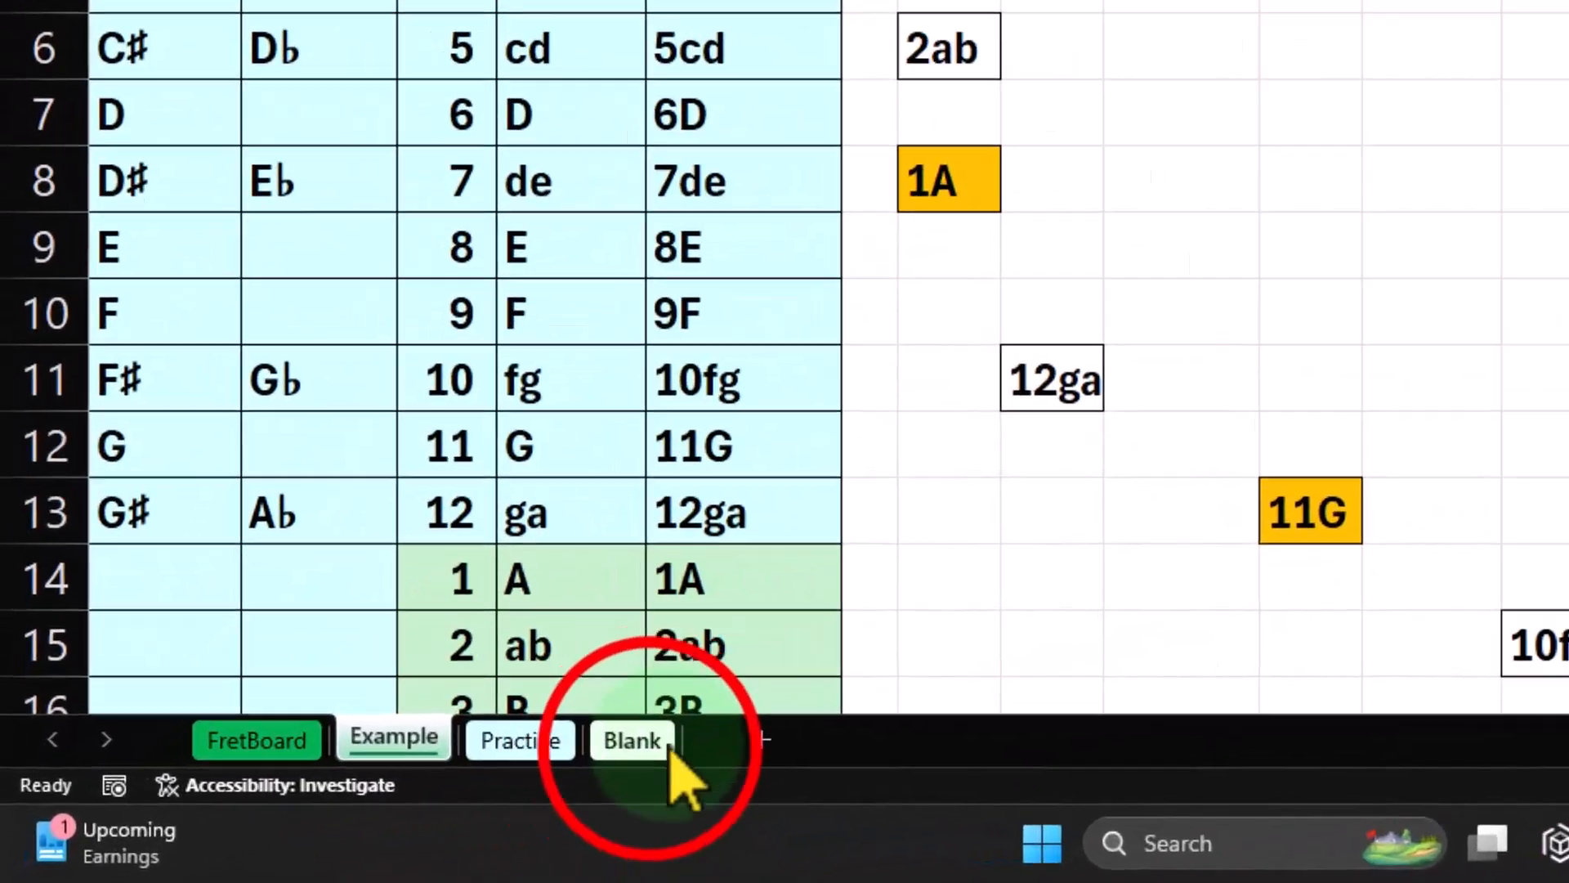
# Replace the # character in cell A3 of the Blank sheet with the ♯ symbol
pyautogui.click(340, 881)
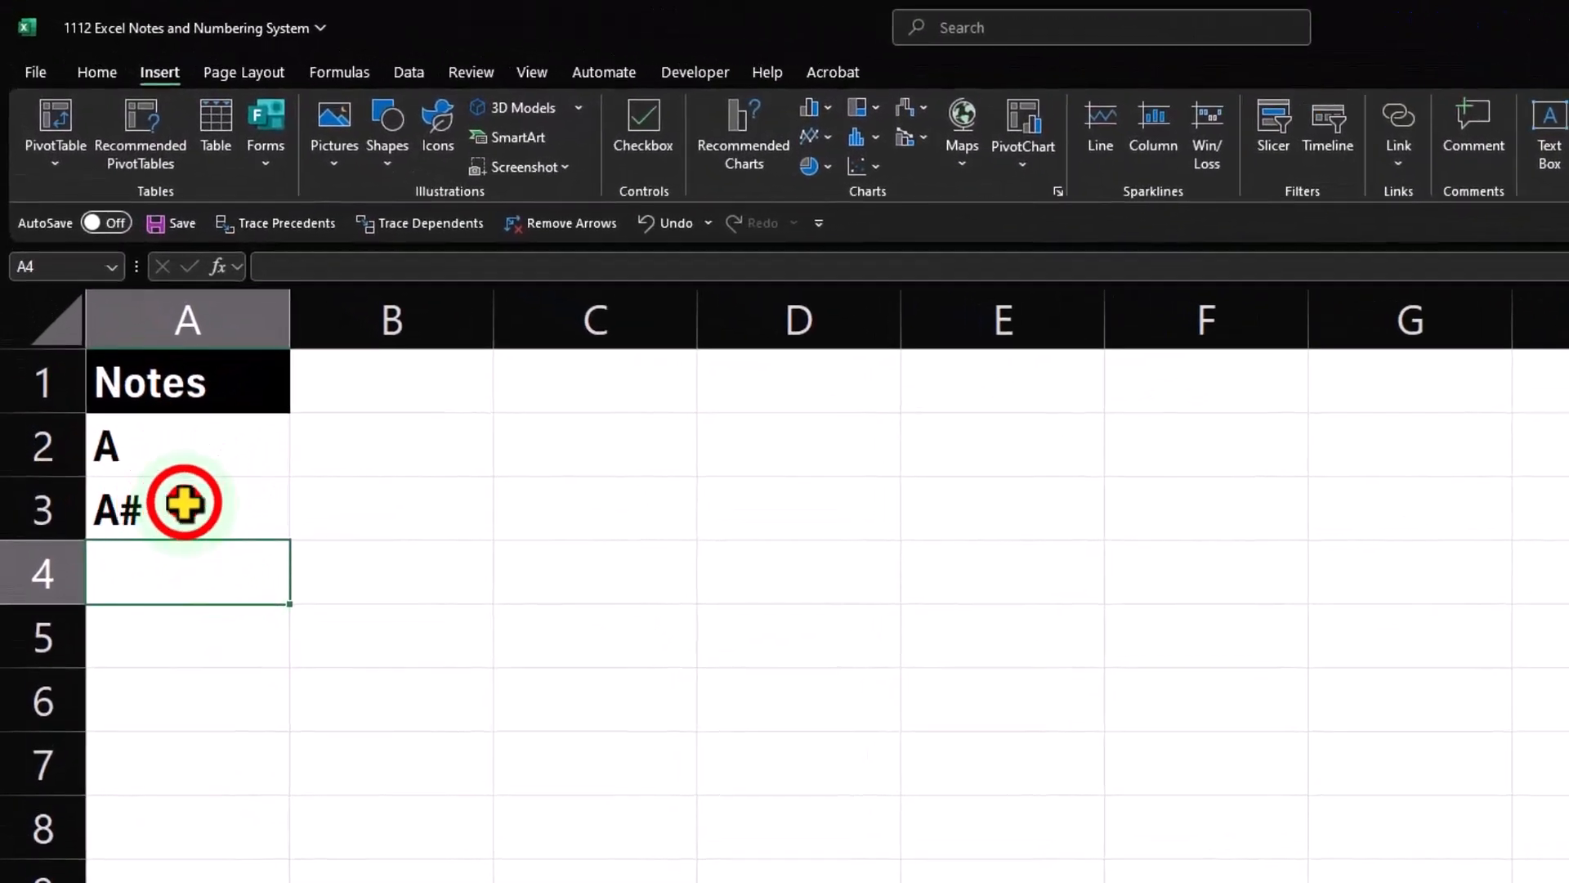
pyautogui.doubleClick(154, 430)
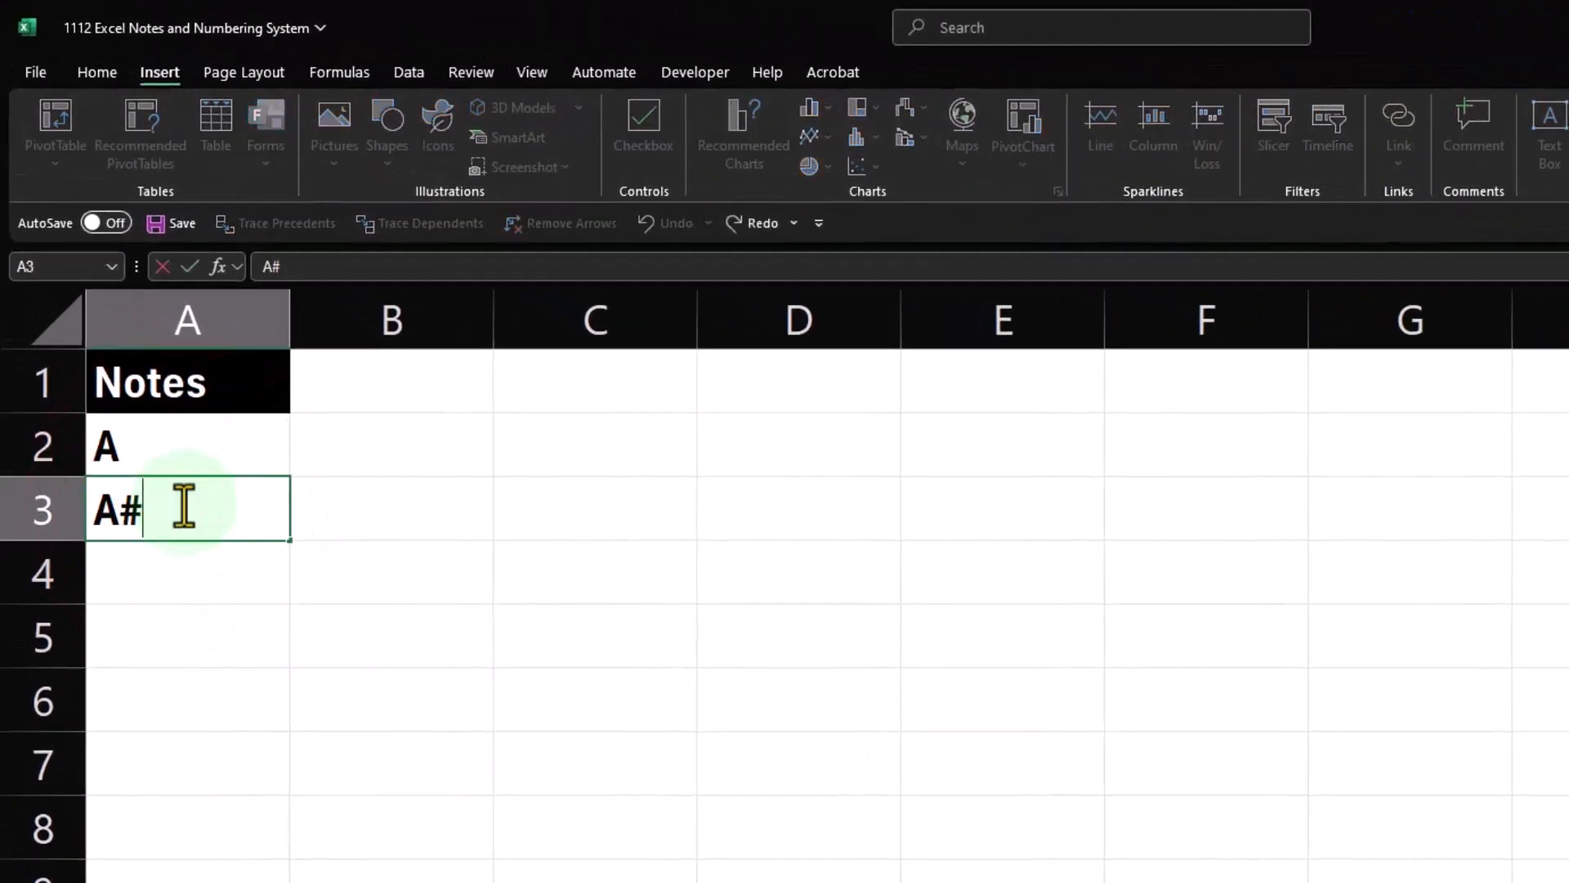
pyautogui.press('BackSpace')
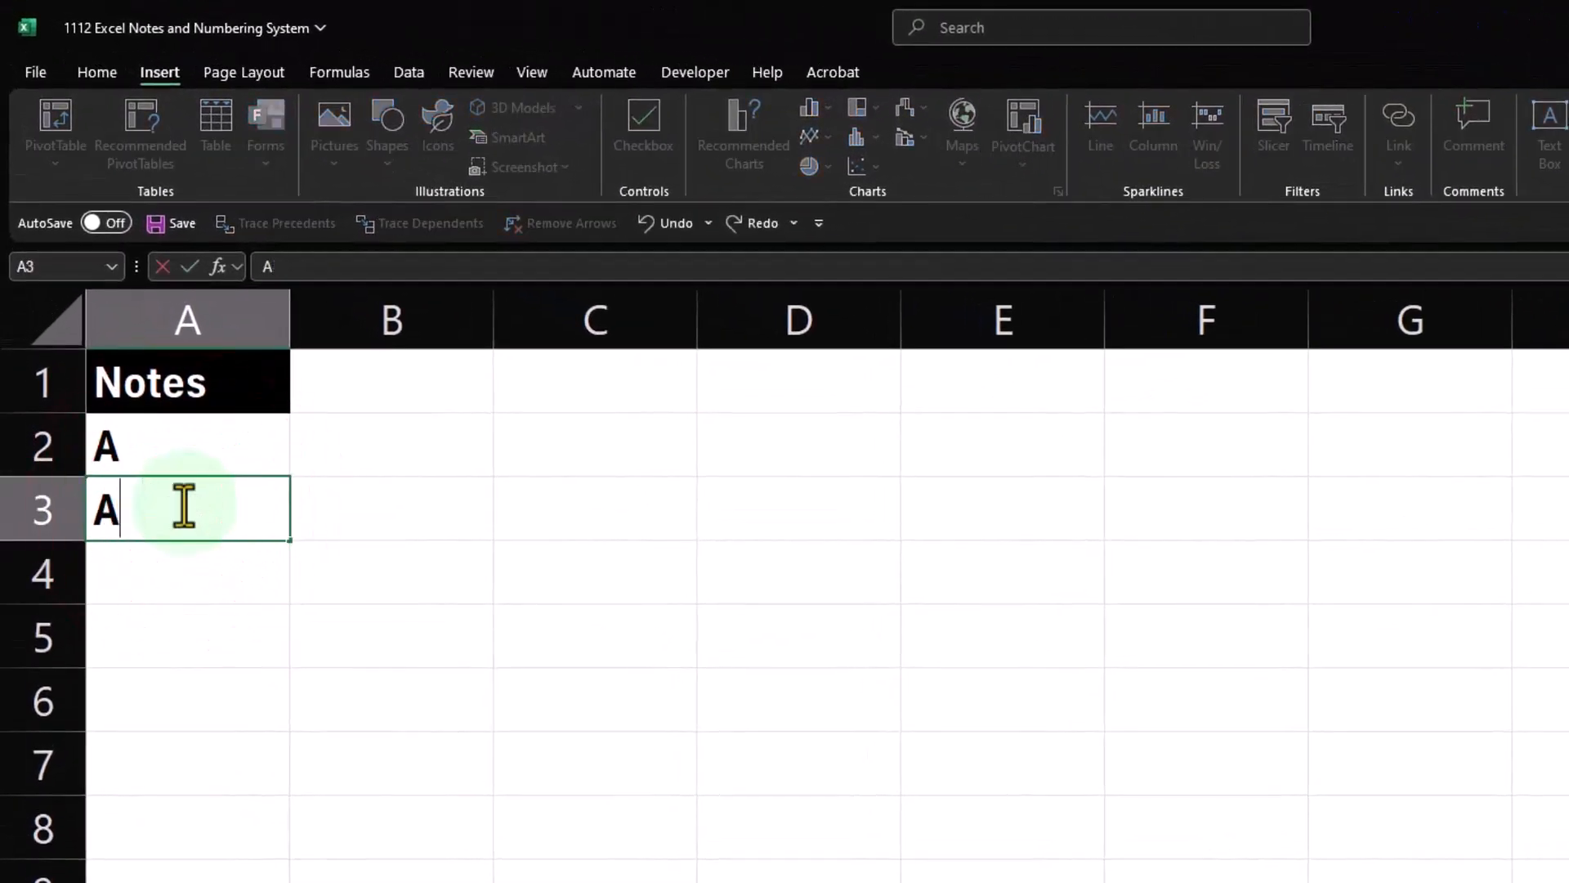
pyautogui.write('♯')
pyautogui.press('Return')
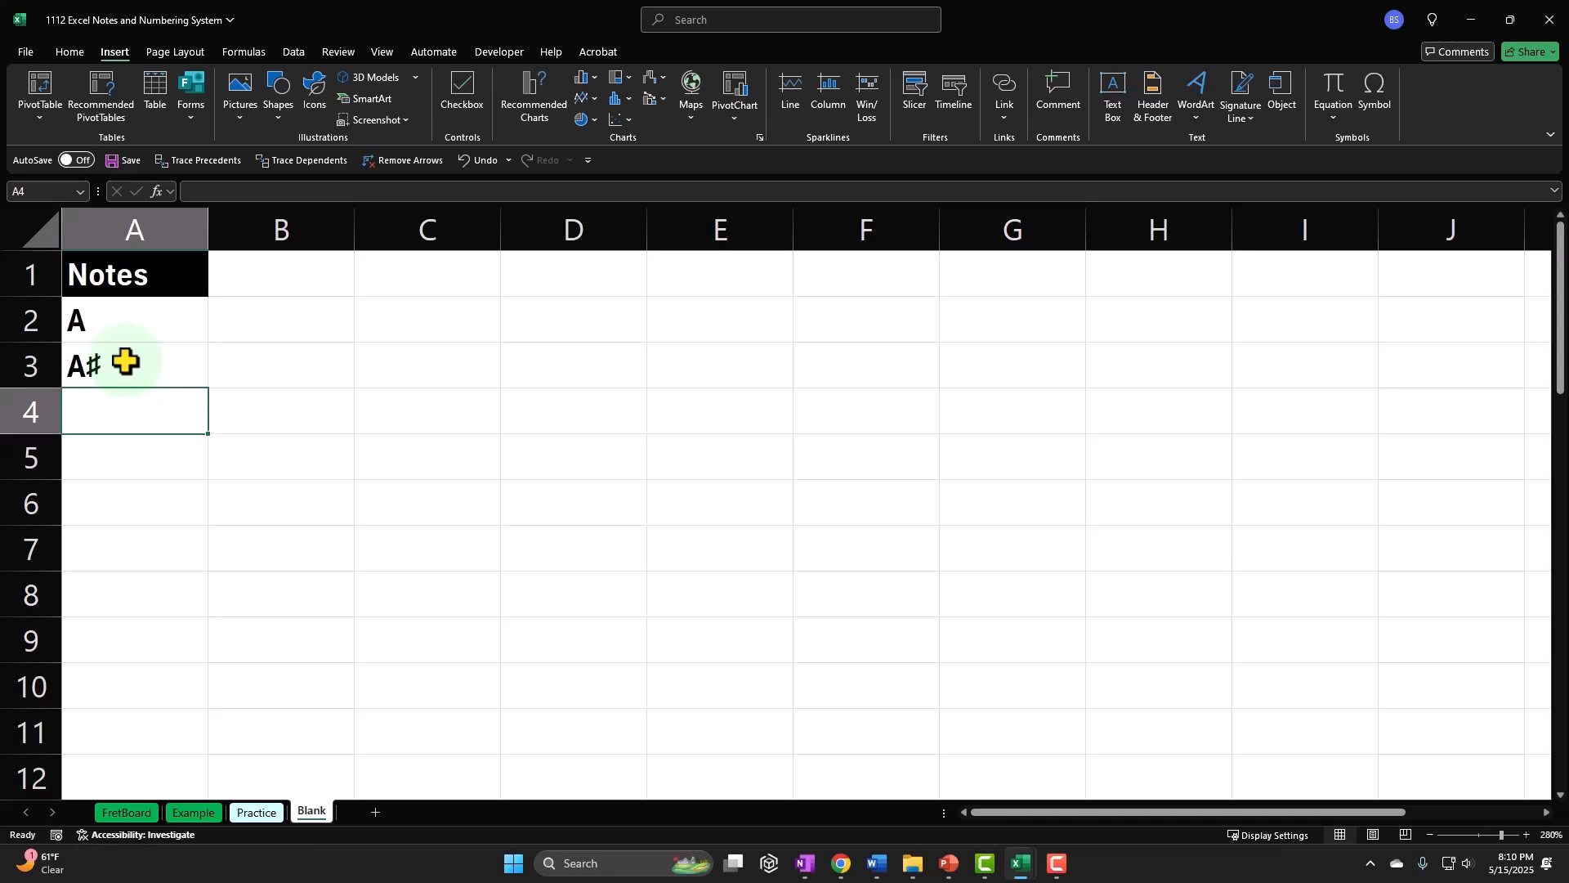
# Enter the notes B in cell A4 and C in cell A5
pyautogui.write('B')
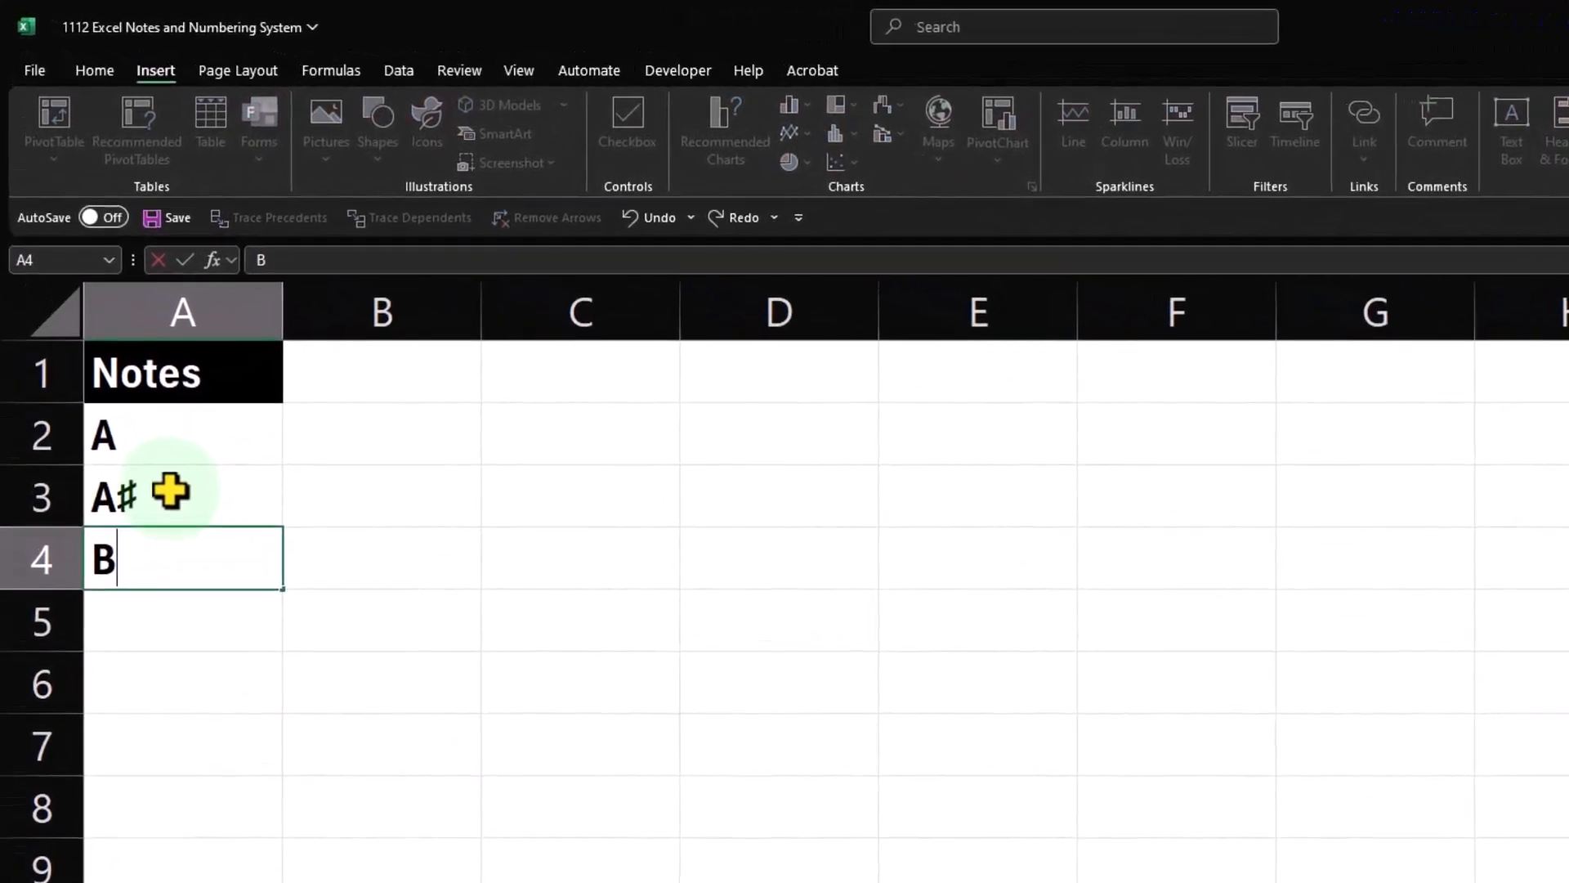
pyautogui.press('Return')
pyautogui.write('C')
pyautogui.press('Return')
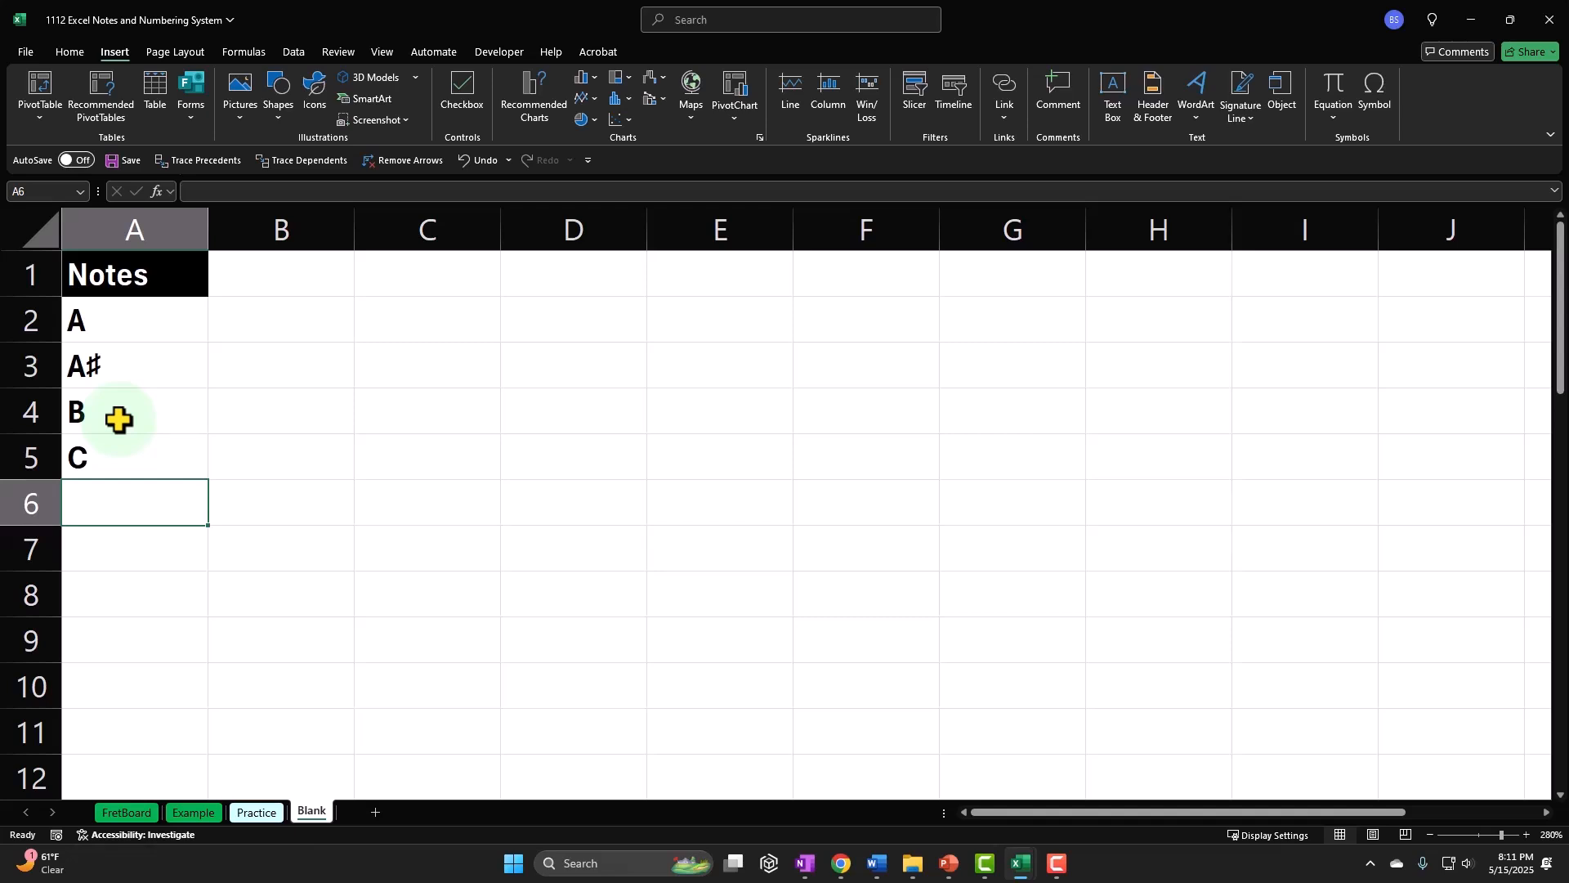
pyautogui.click(119, 419)
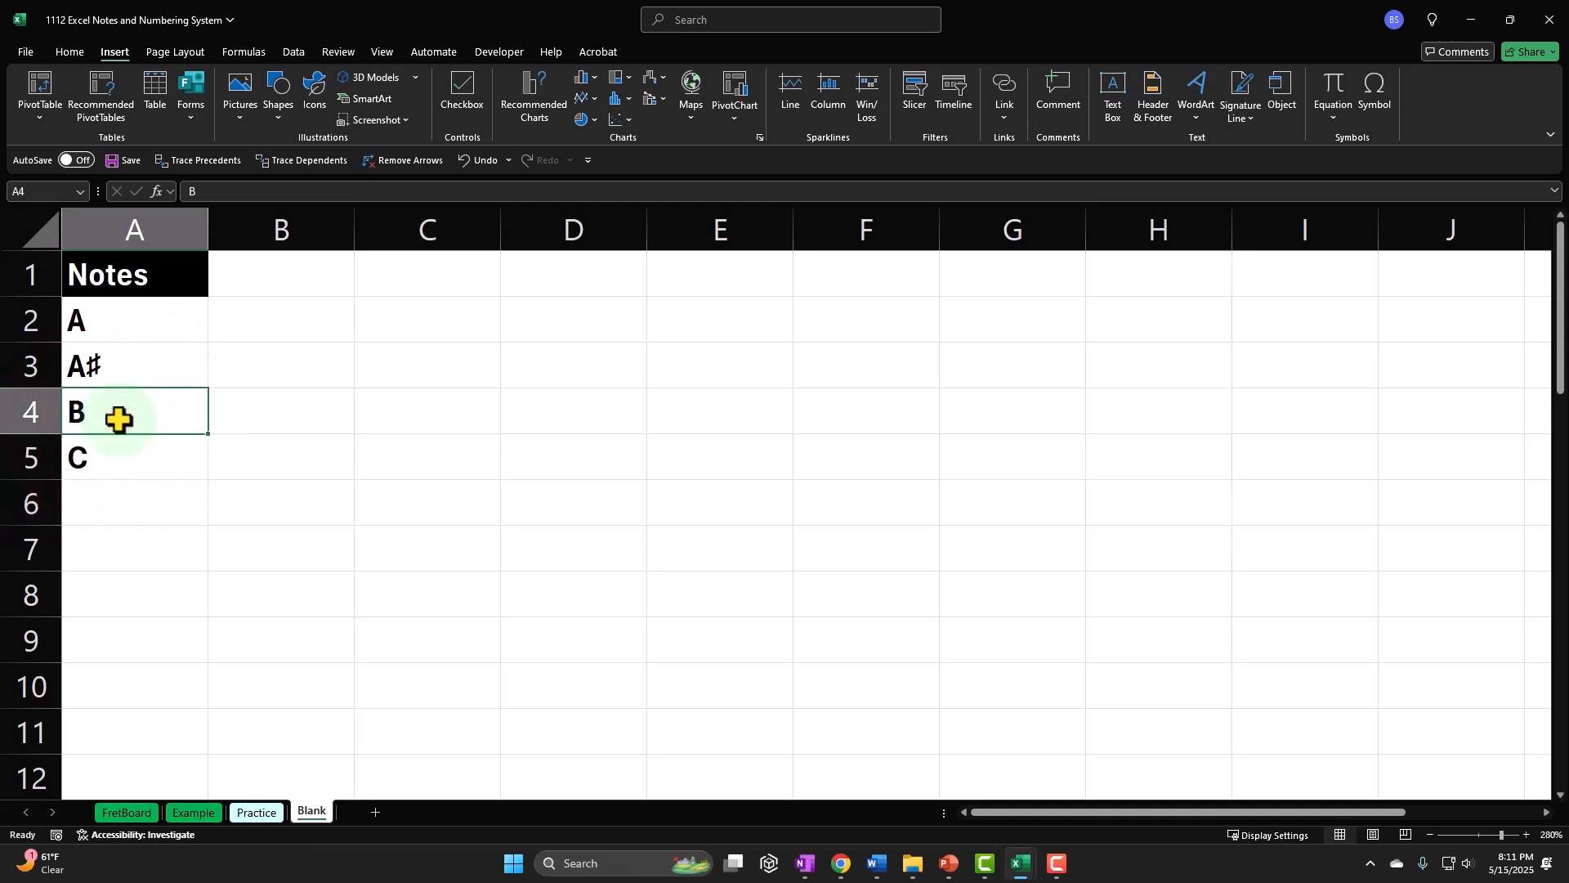
# Enter the notes C♯ in cell A6 and D in cell A7
pyautogui.press('Down')
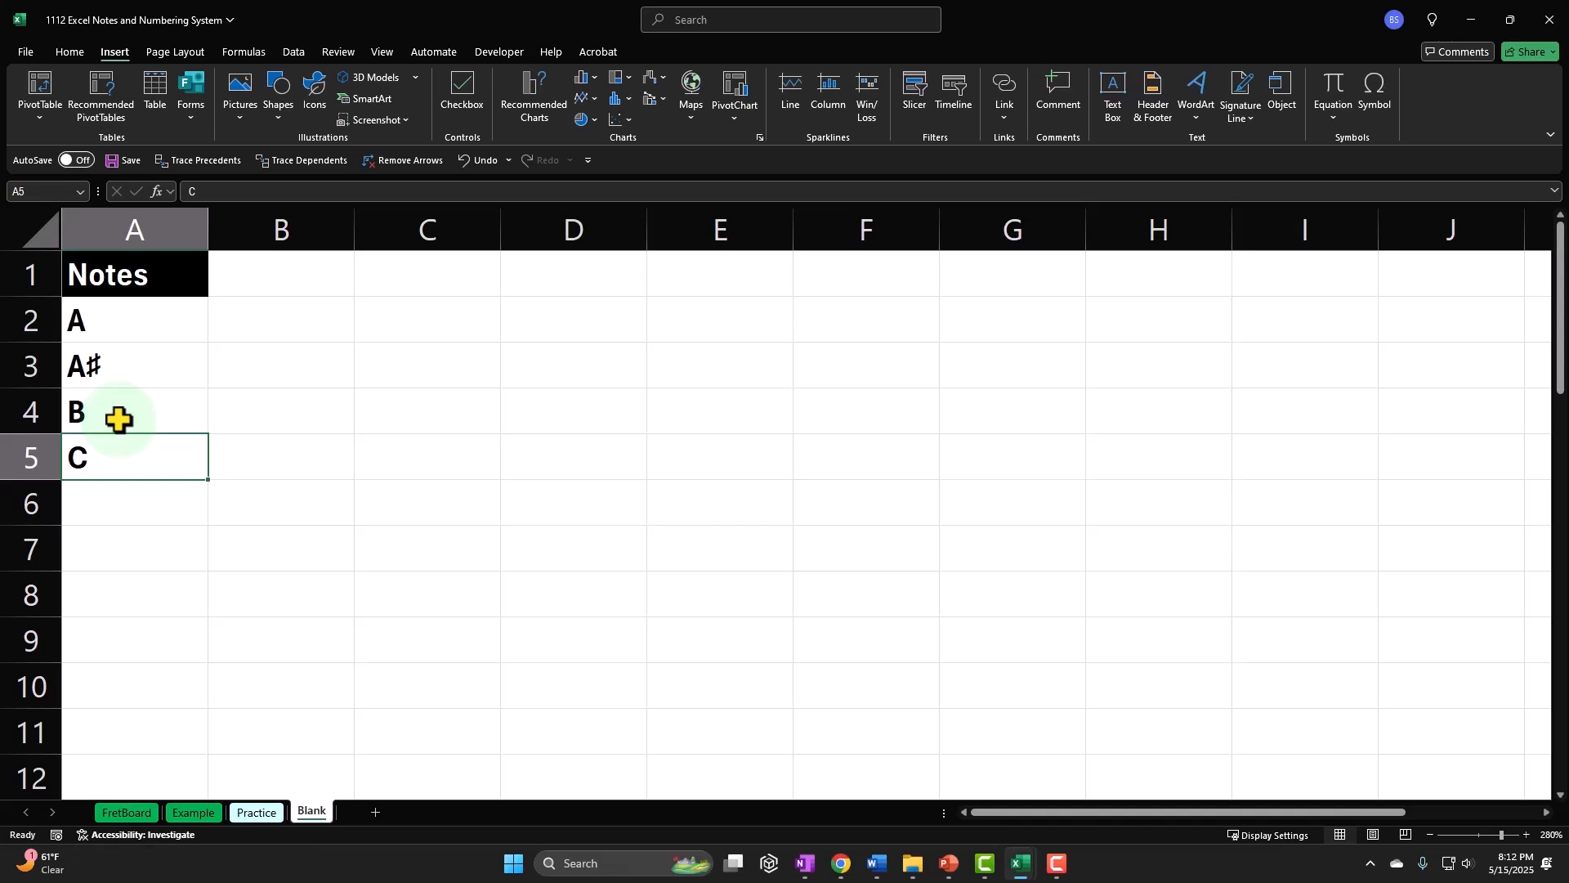
pyautogui.press('Return')
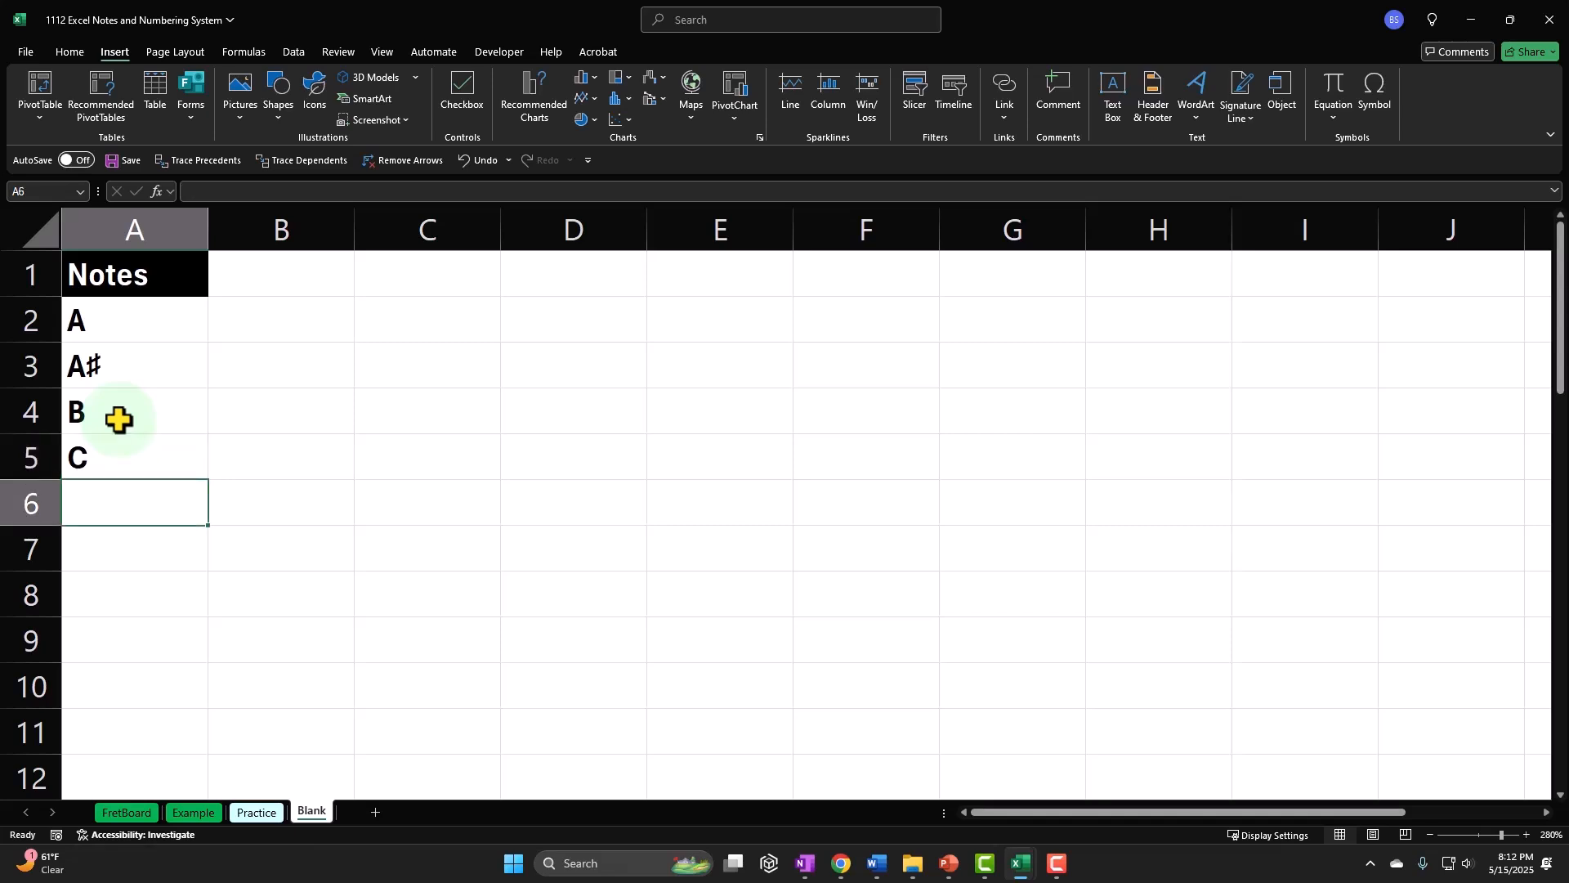
pyautogui.write('C')
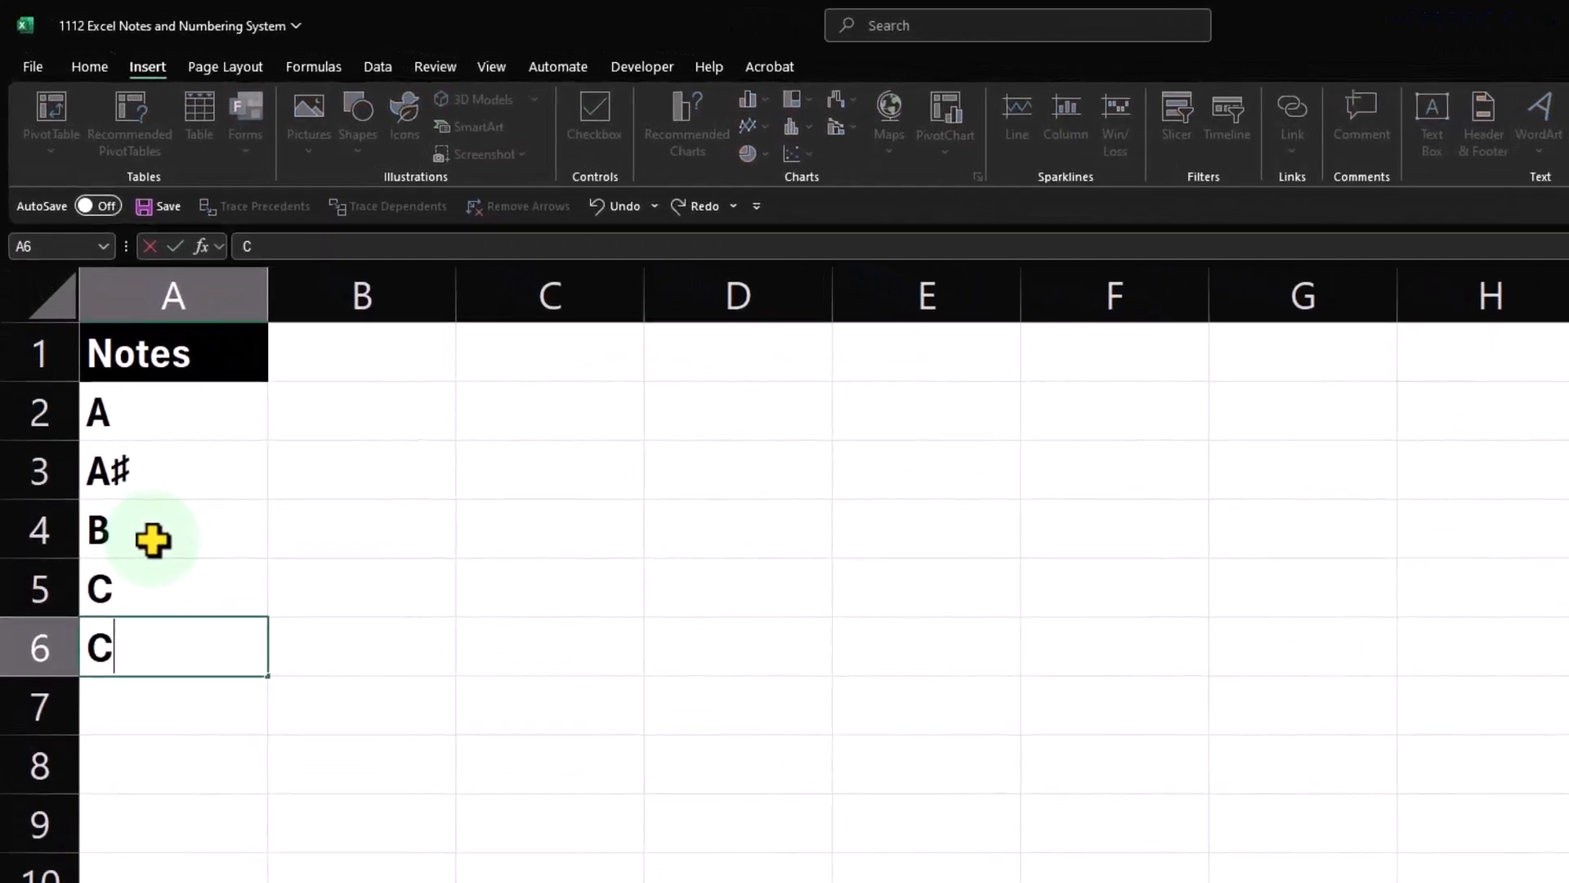
pyautogui.write('#')
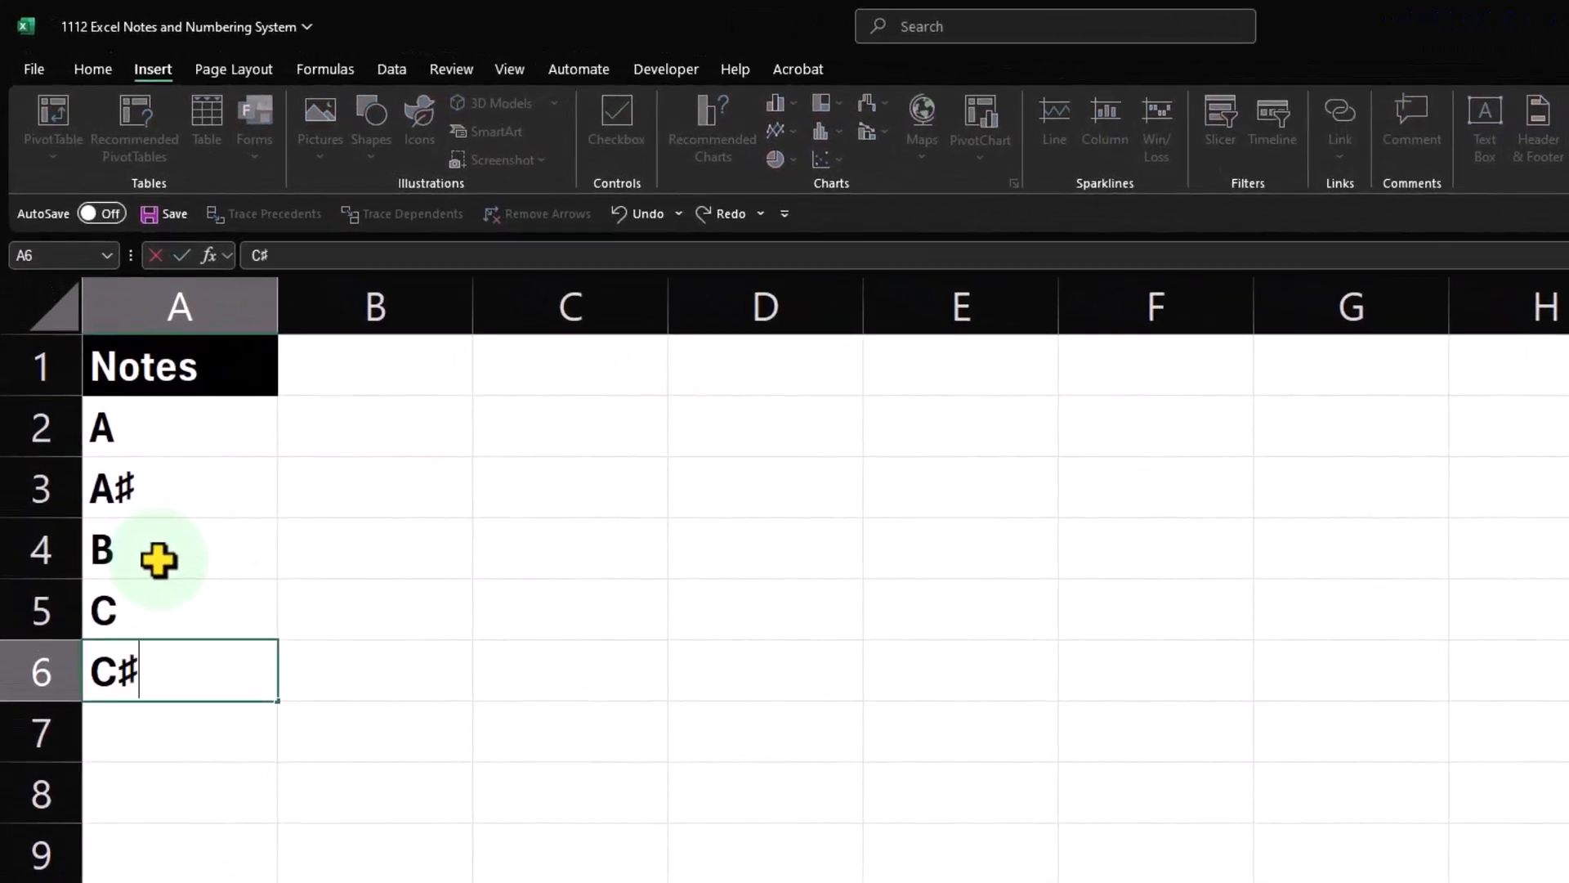
pyautogui.press('Return')
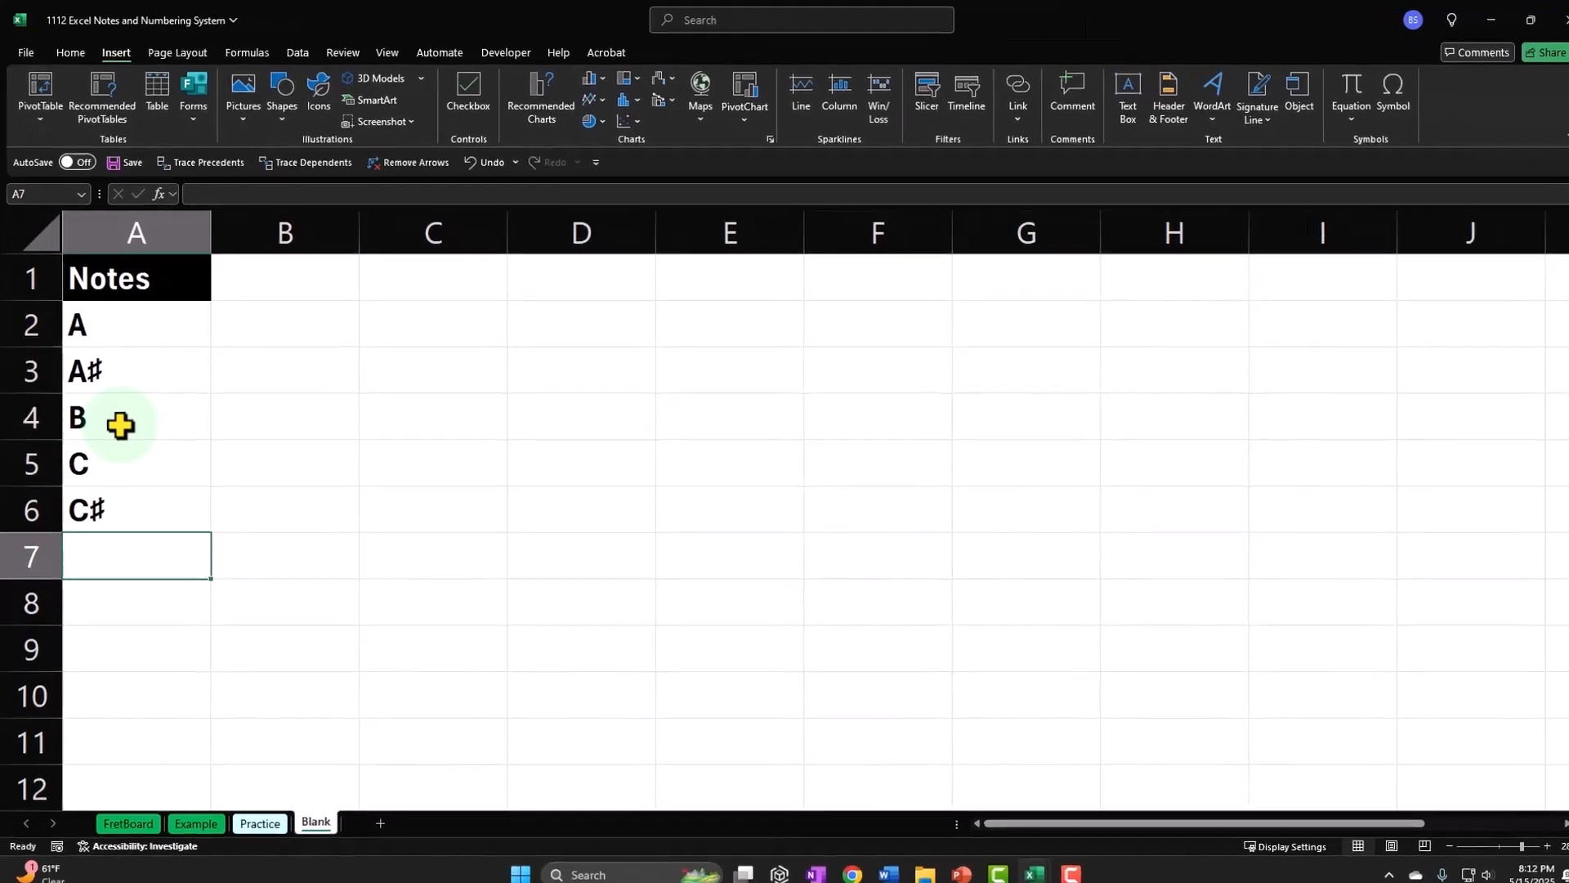
pyautogui.write('D')
pyautogui.press('Return')
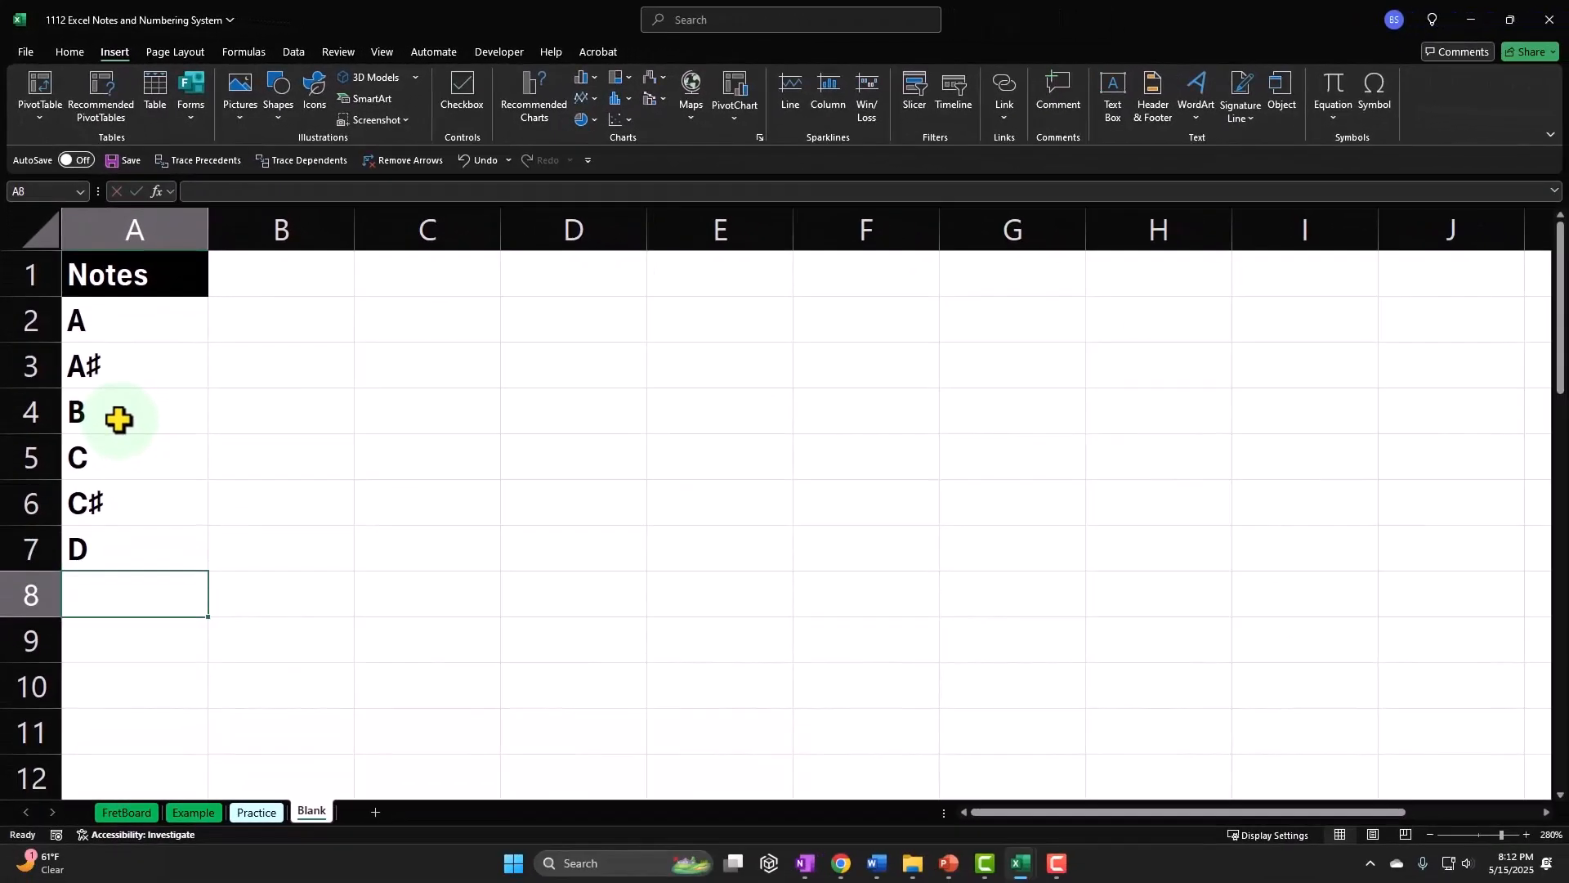
# Continue the notes list with D♯, E and F in cells A8 to A10
pyautogui.write('D♯')
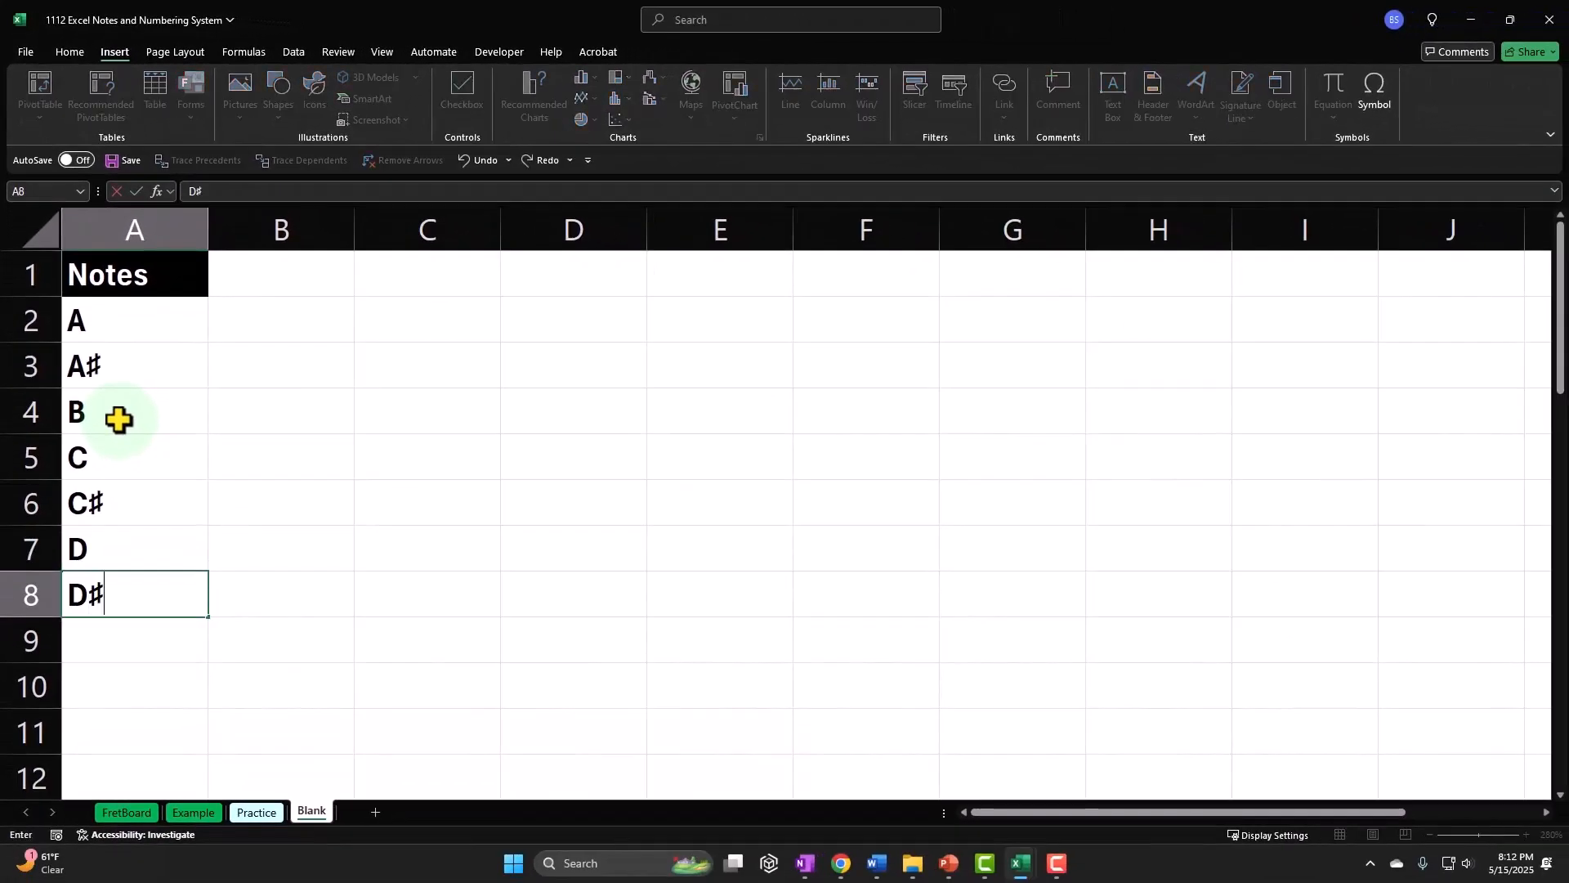
pyautogui.press('Return')
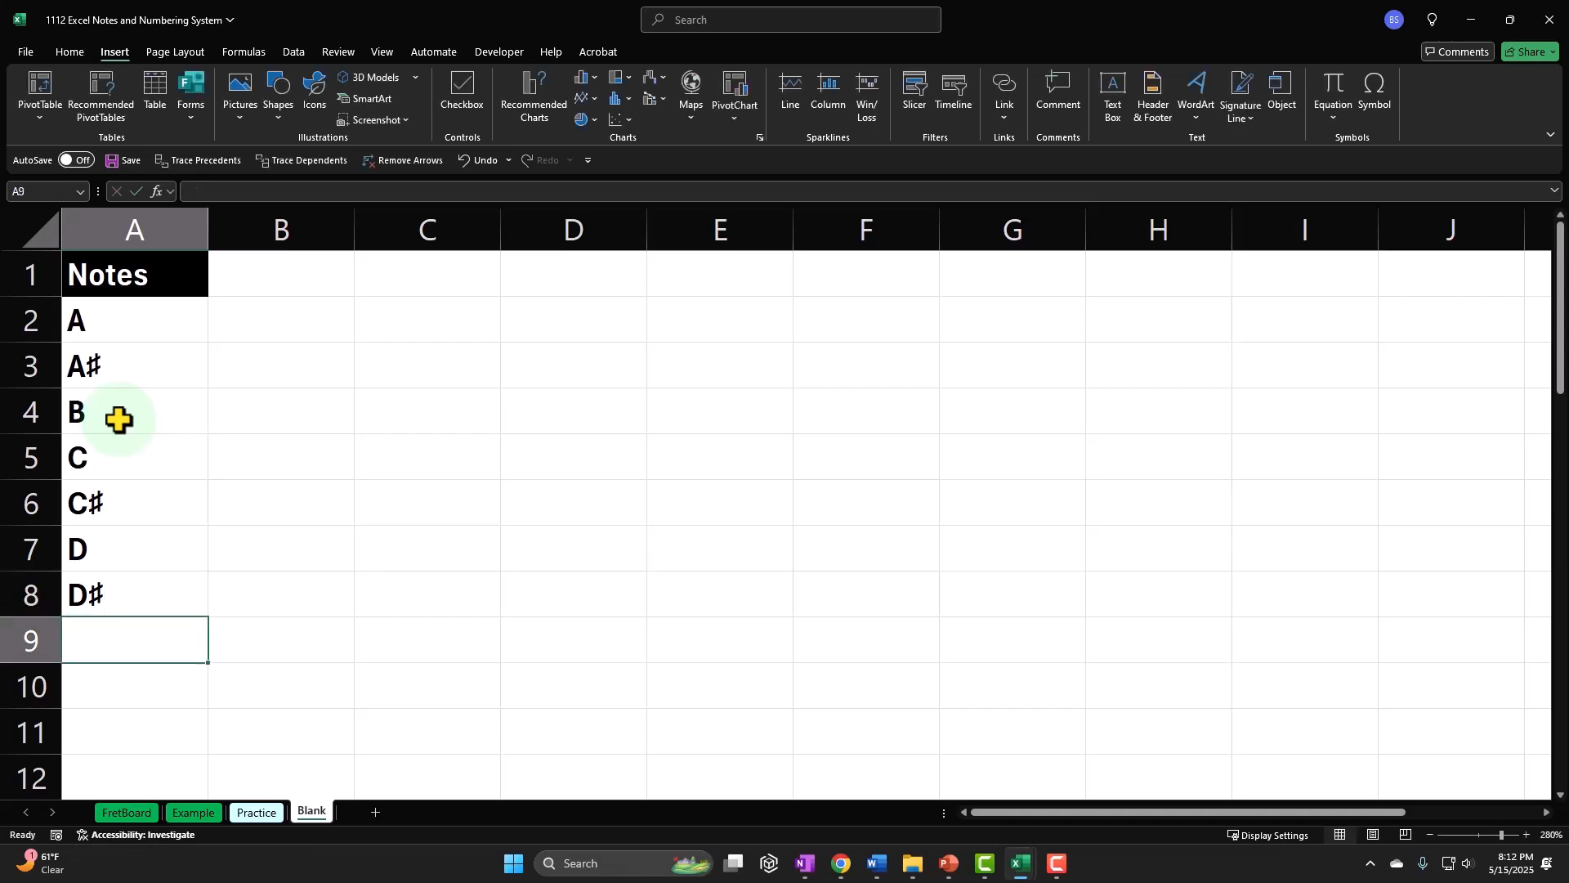
pyautogui.write('E')
pyautogui.press('Return')
pyautogui.write('F')
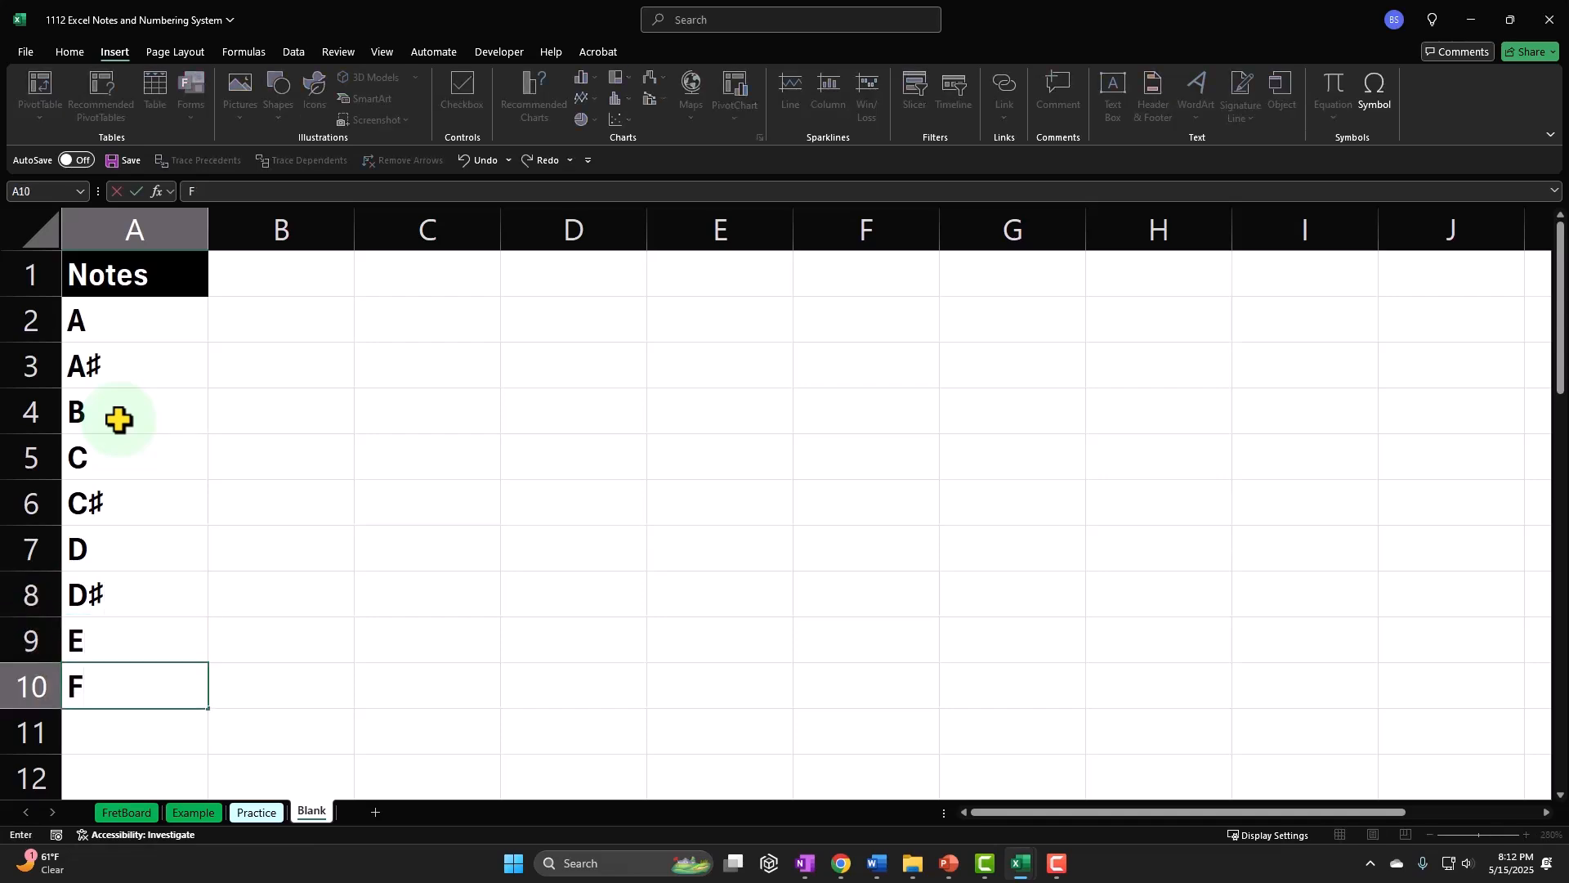
pyautogui.press('Return')
pyautogui.press('Up')
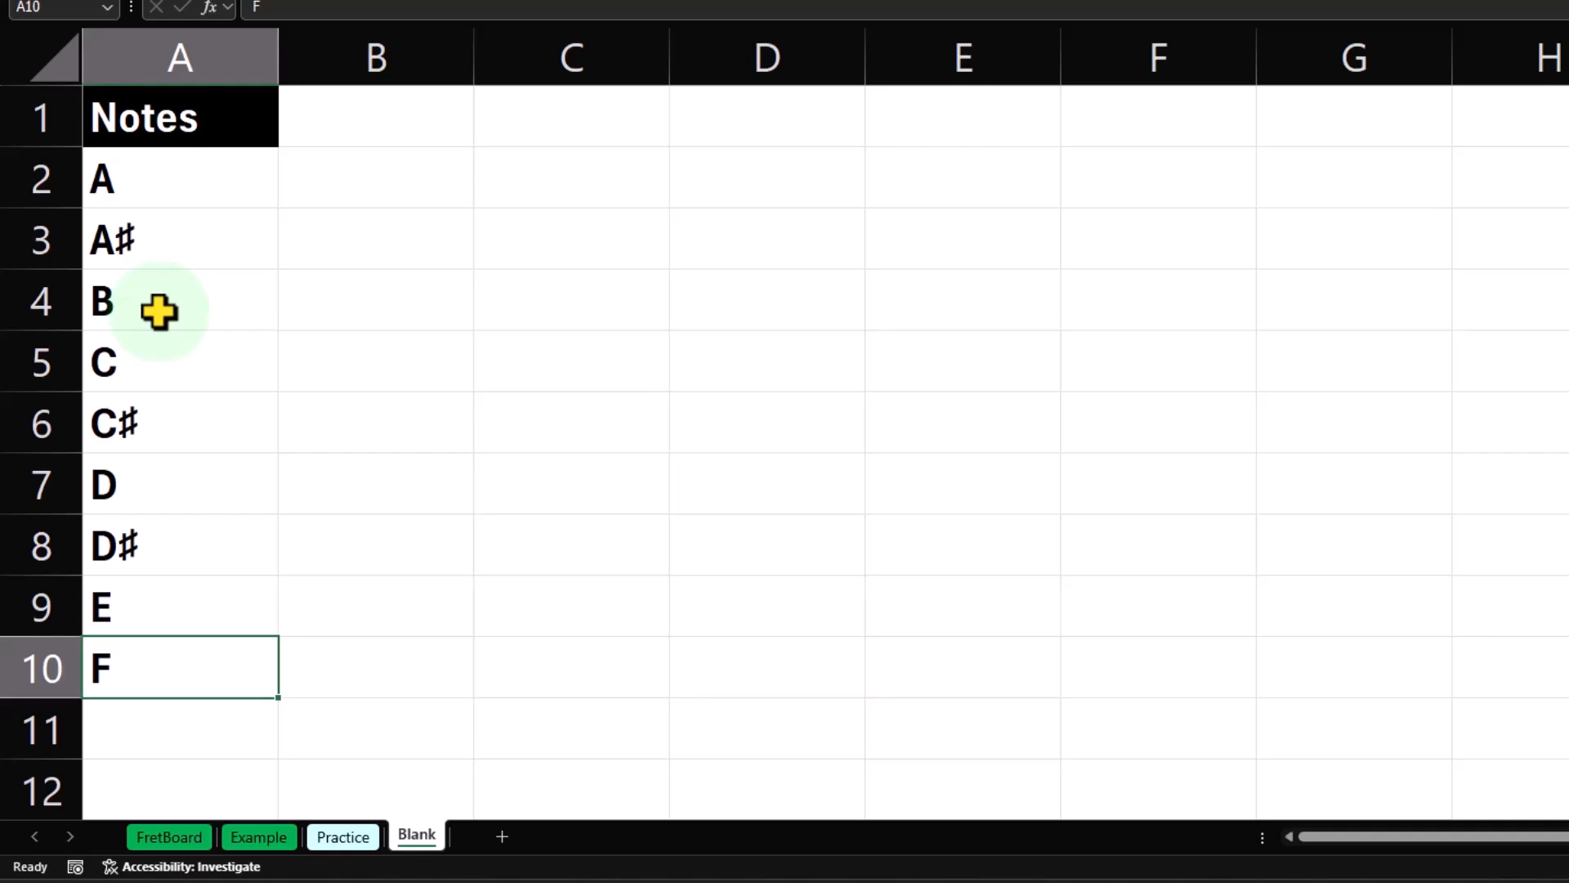
# Complete the notes list with F#, G and G♯ in cells A11 to A13
pyautogui.press('Return')
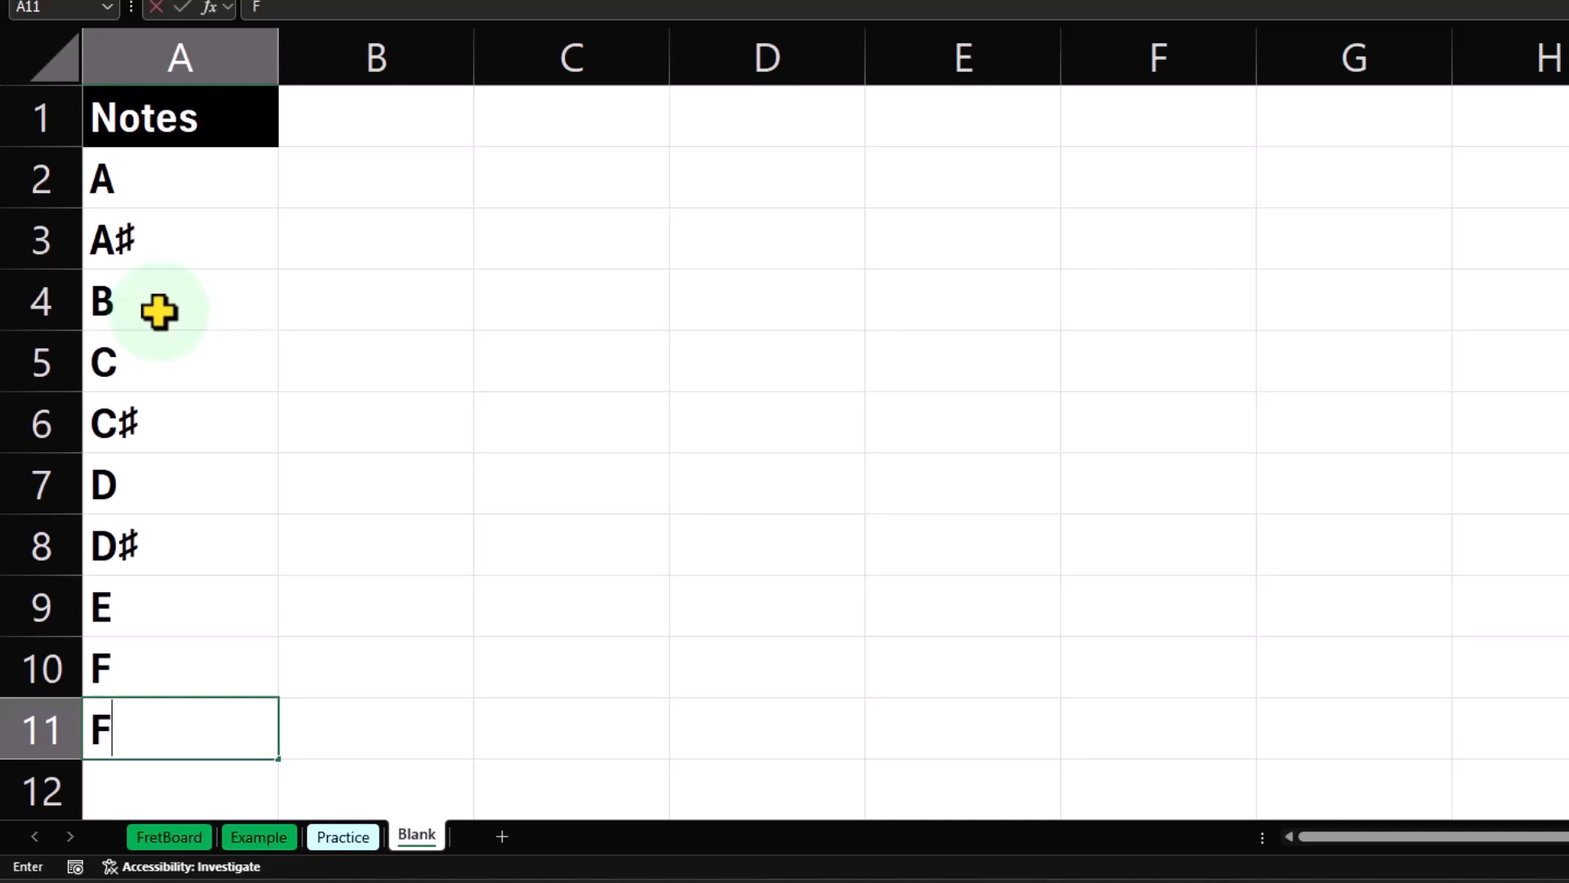
pyautogui.press('Return')
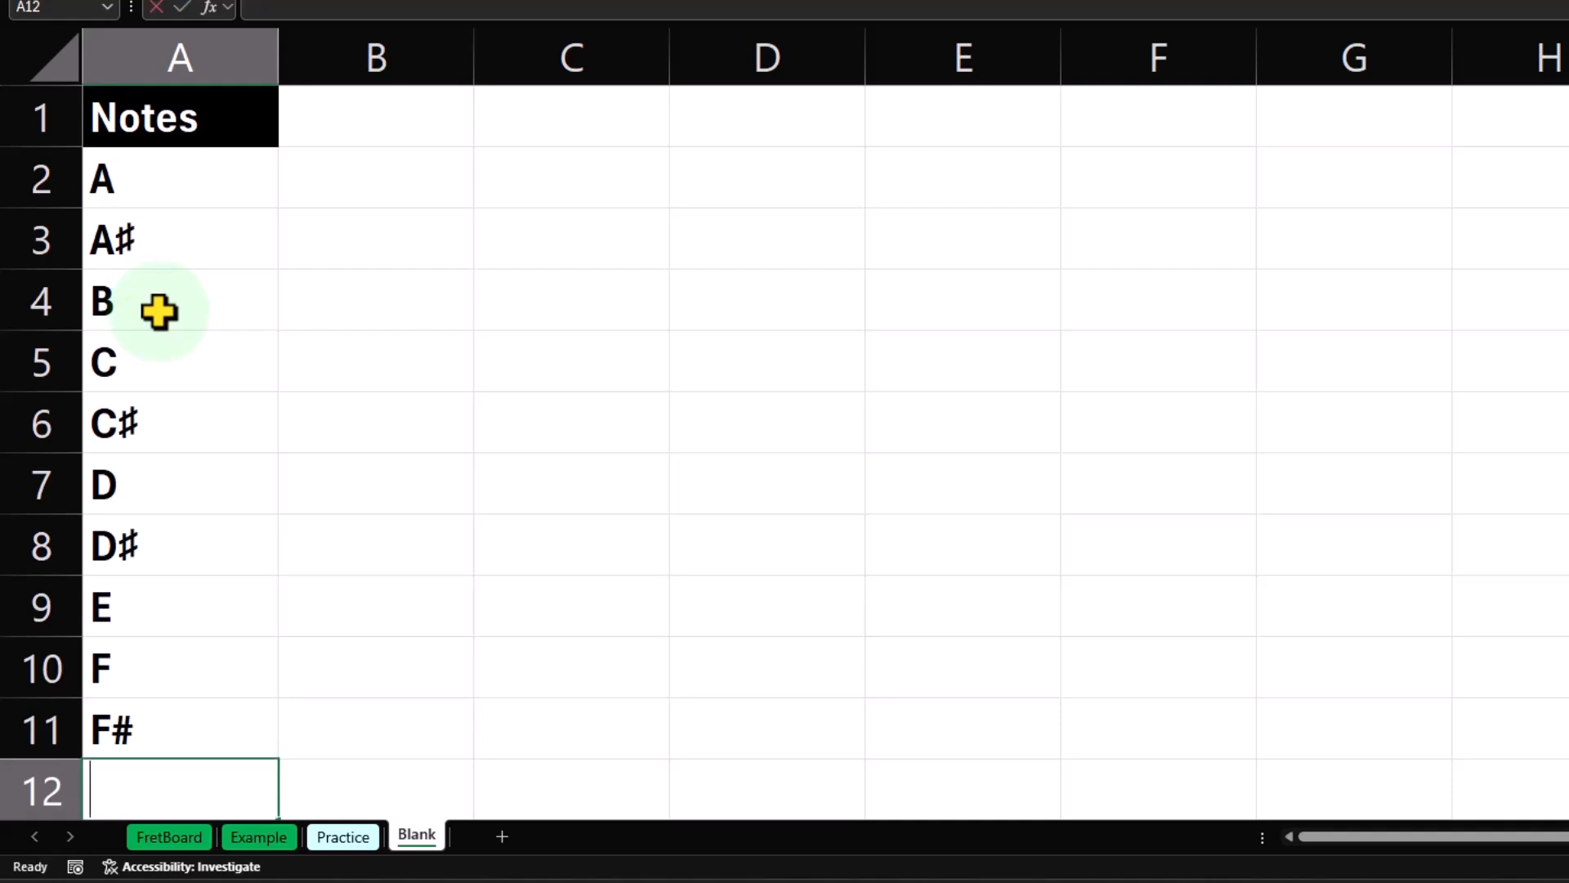
pyautogui.write('G')
pyautogui.press('Return')
pyautogui.write('G')
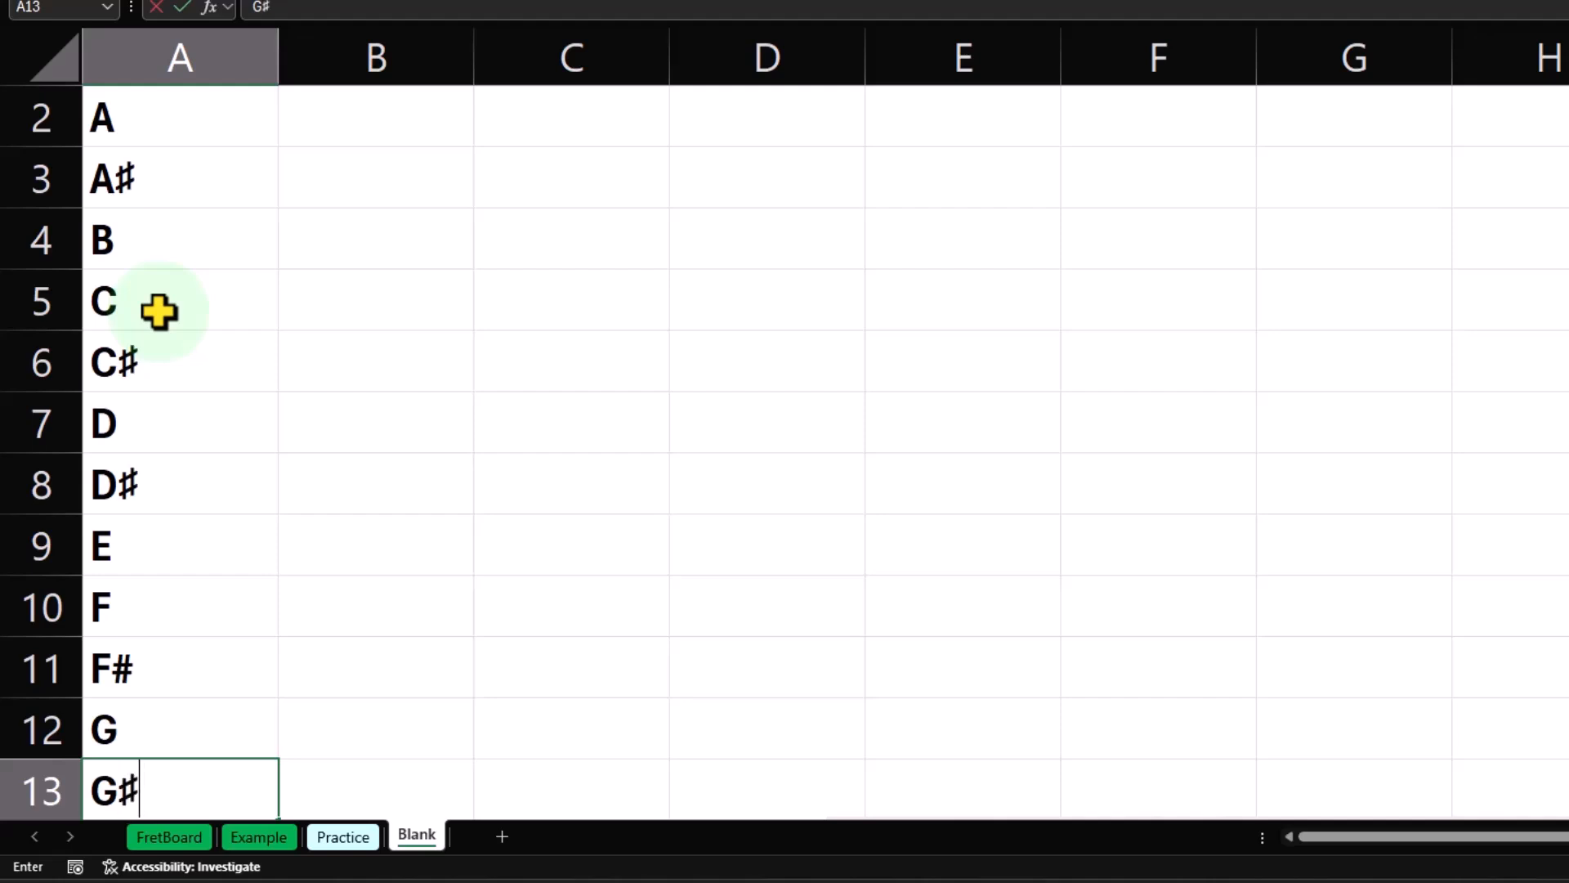
pyautogui.press('Return')
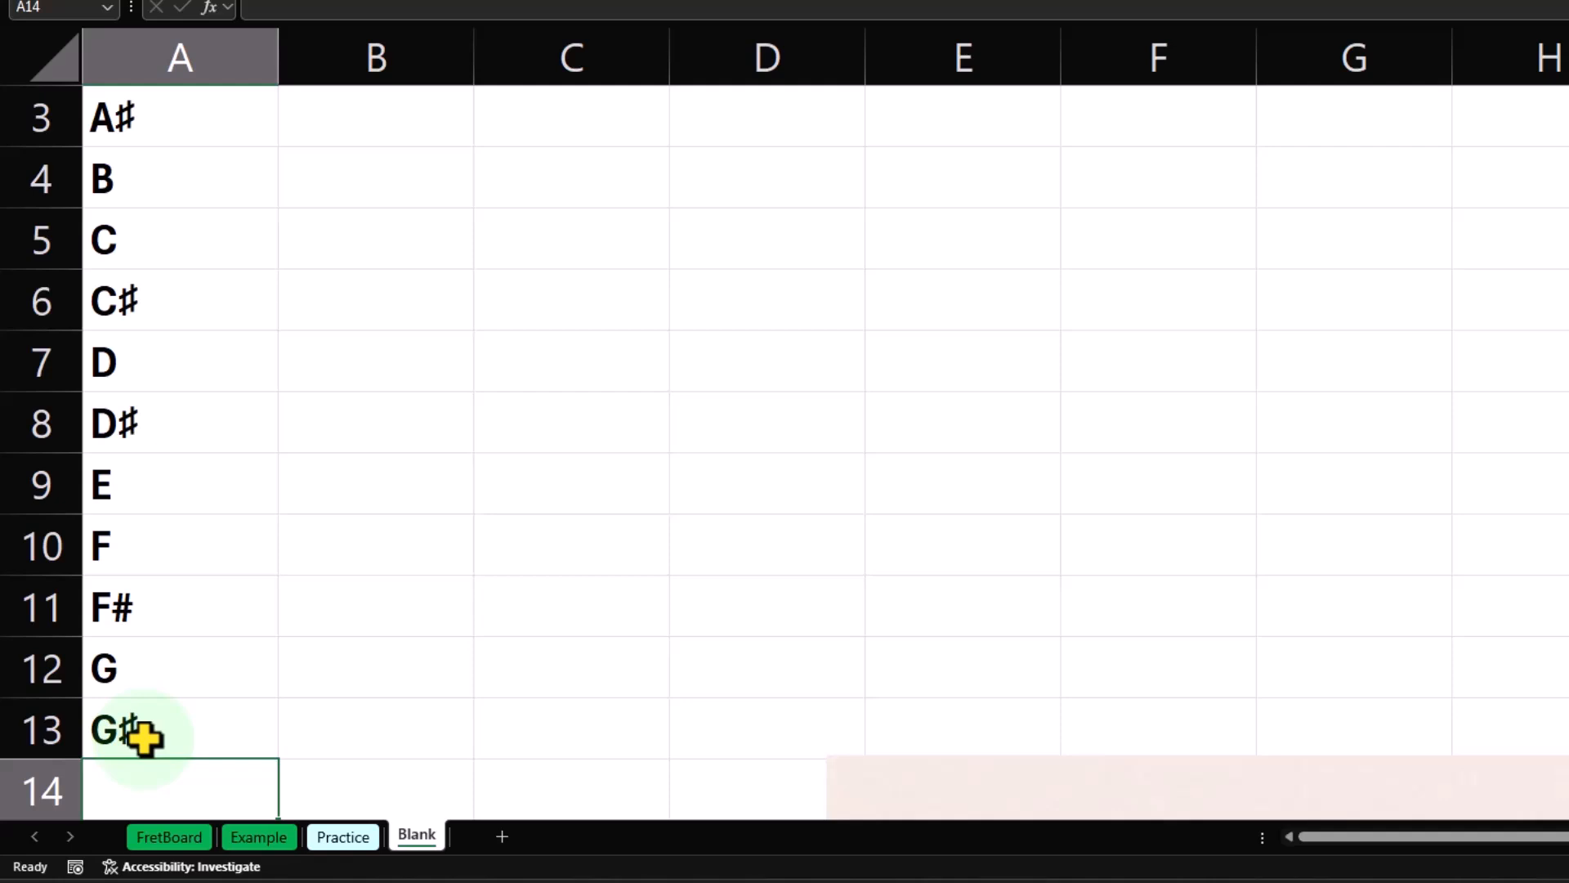
# Select the full list of notes in cells A2 to A13
pyautogui.scroll(1, 143, 736)
pyautogui.click(523, 333)
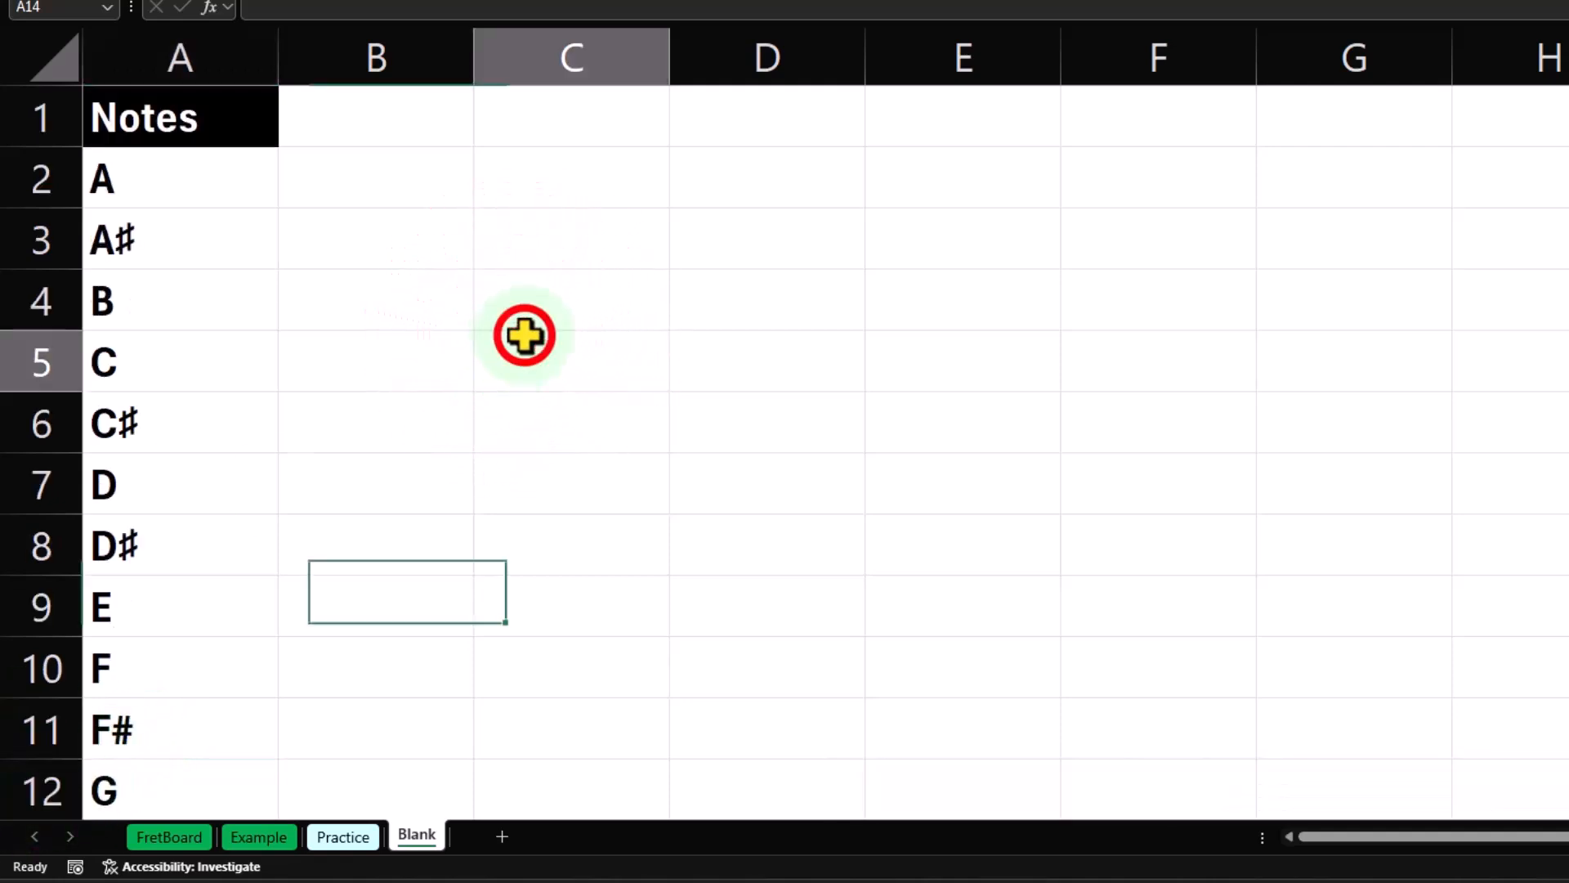
pyautogui.moveTo(211, 194); pyautogui.dragTo(157, 681)
pyautogui.rightClick(176, 358)
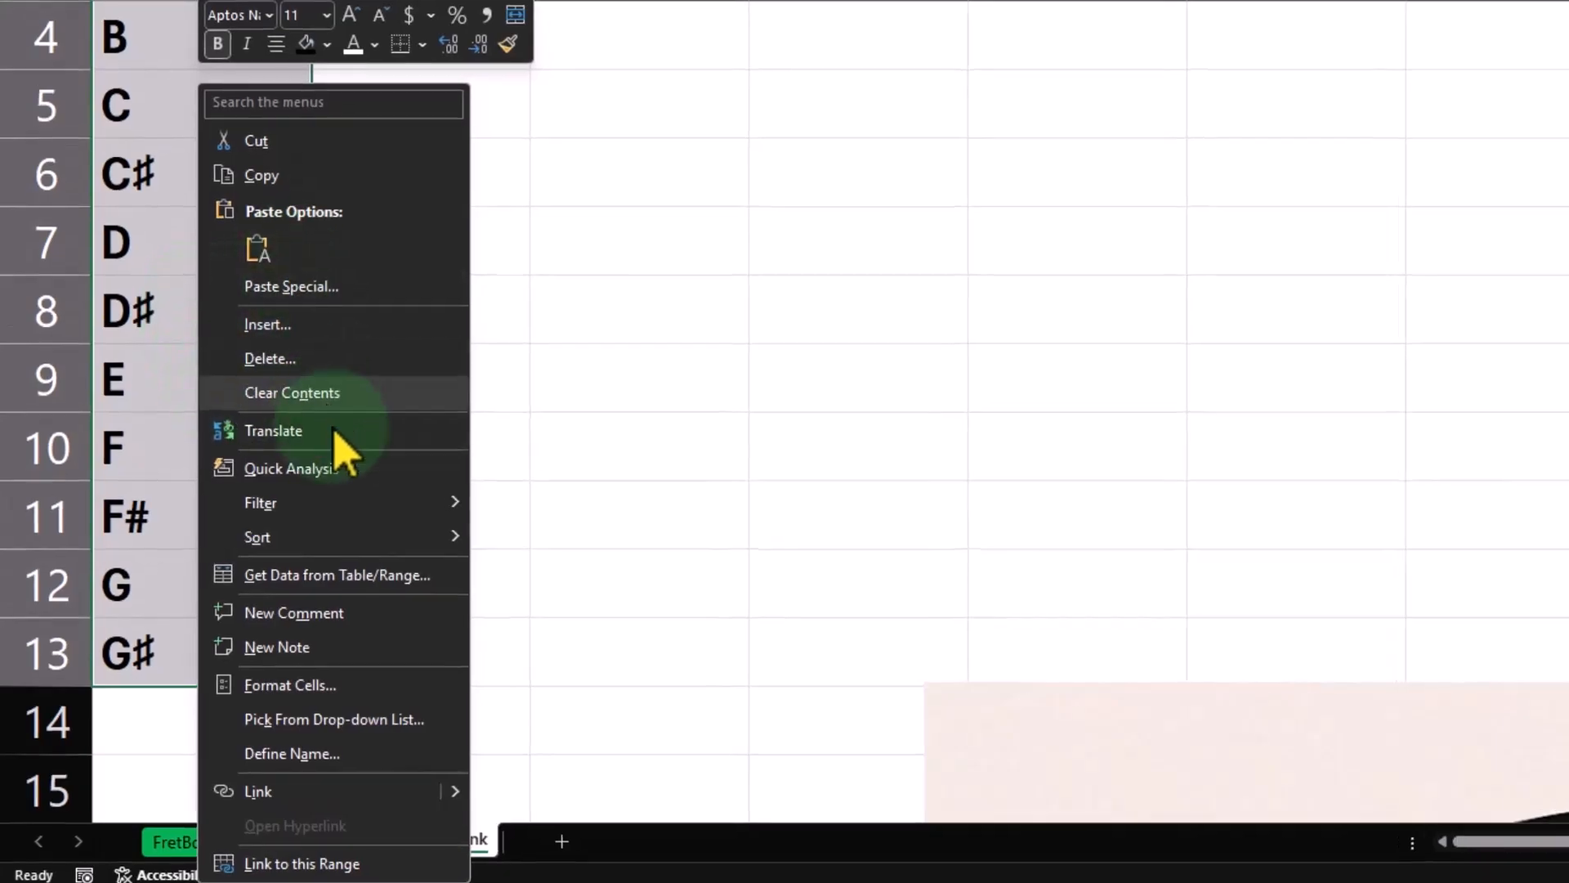
pyautogui.click(338, 680)
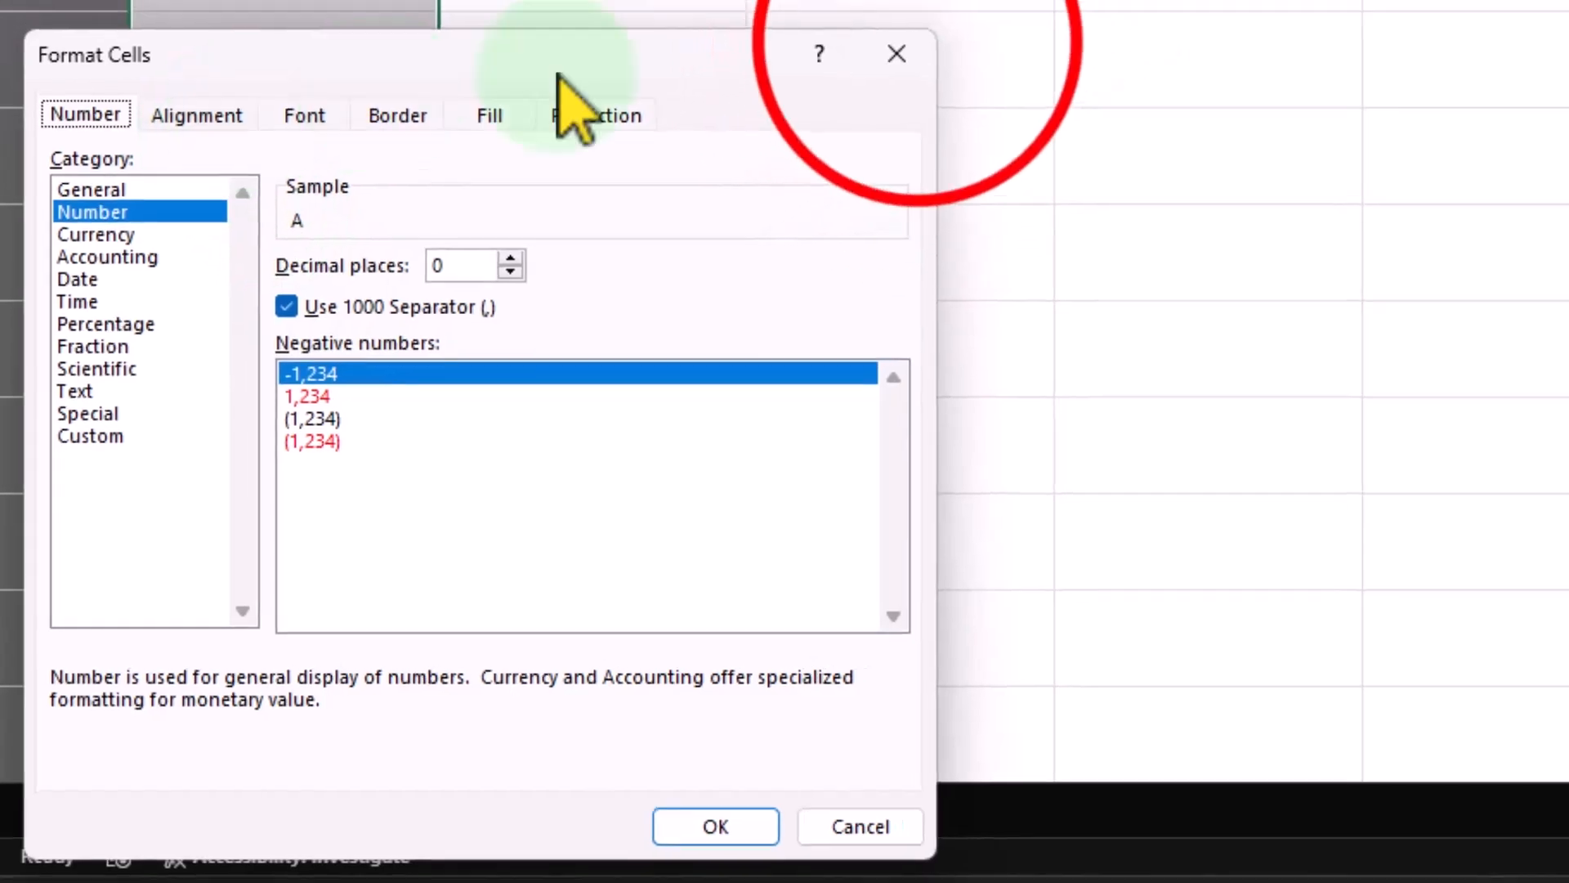
pyautogui.click(914, 40)
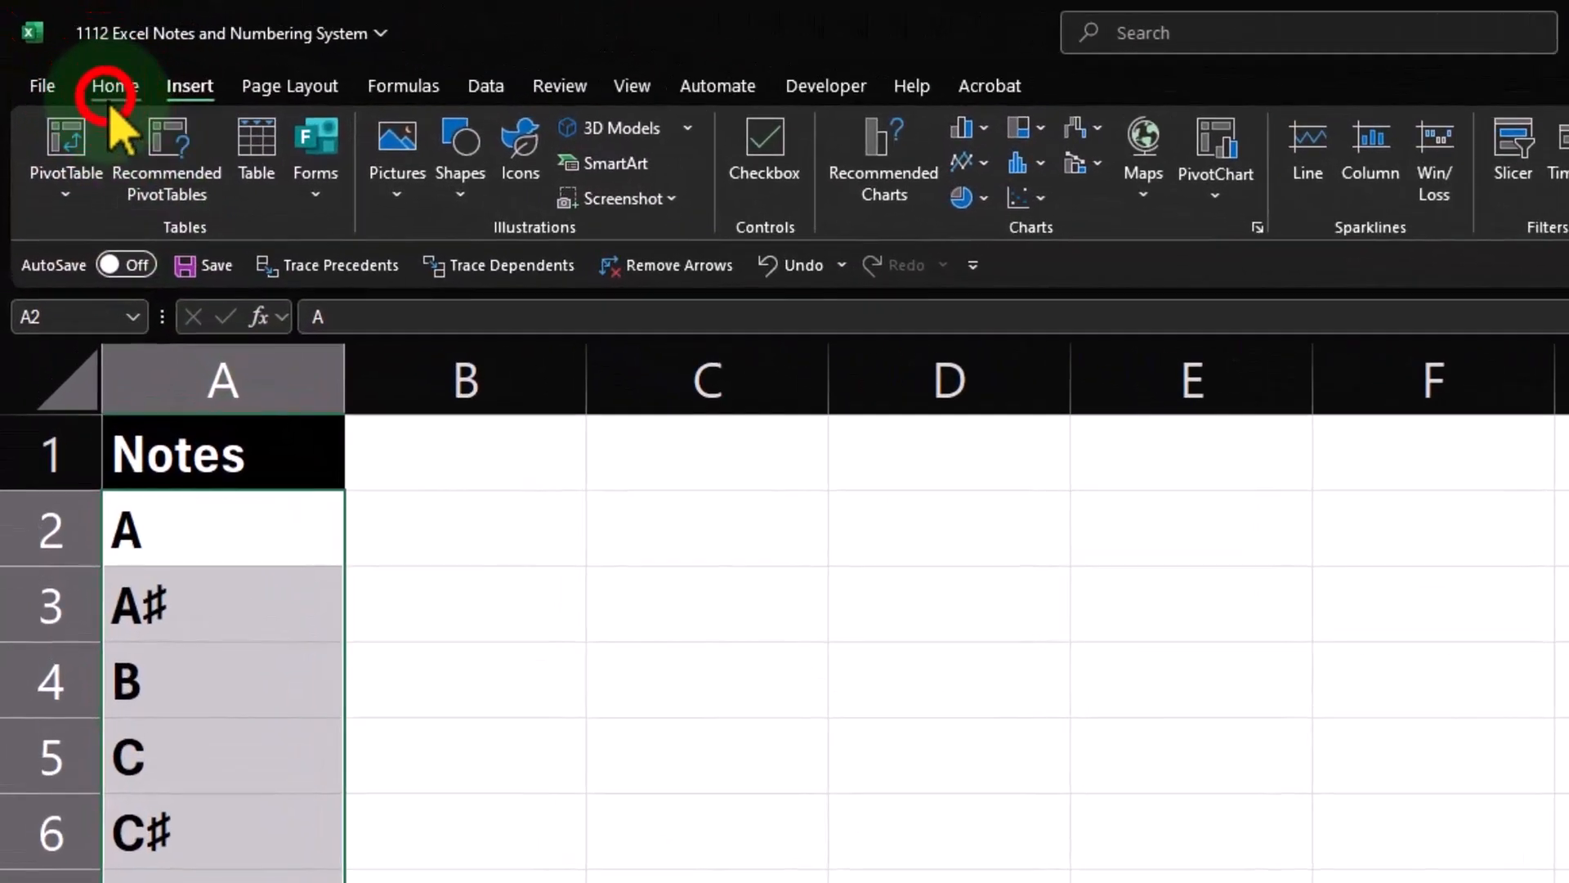
# Fill the selected notes in A2:A13 with the recently used light cyan colour and apply all borders
pyautogui.click(73, 55)
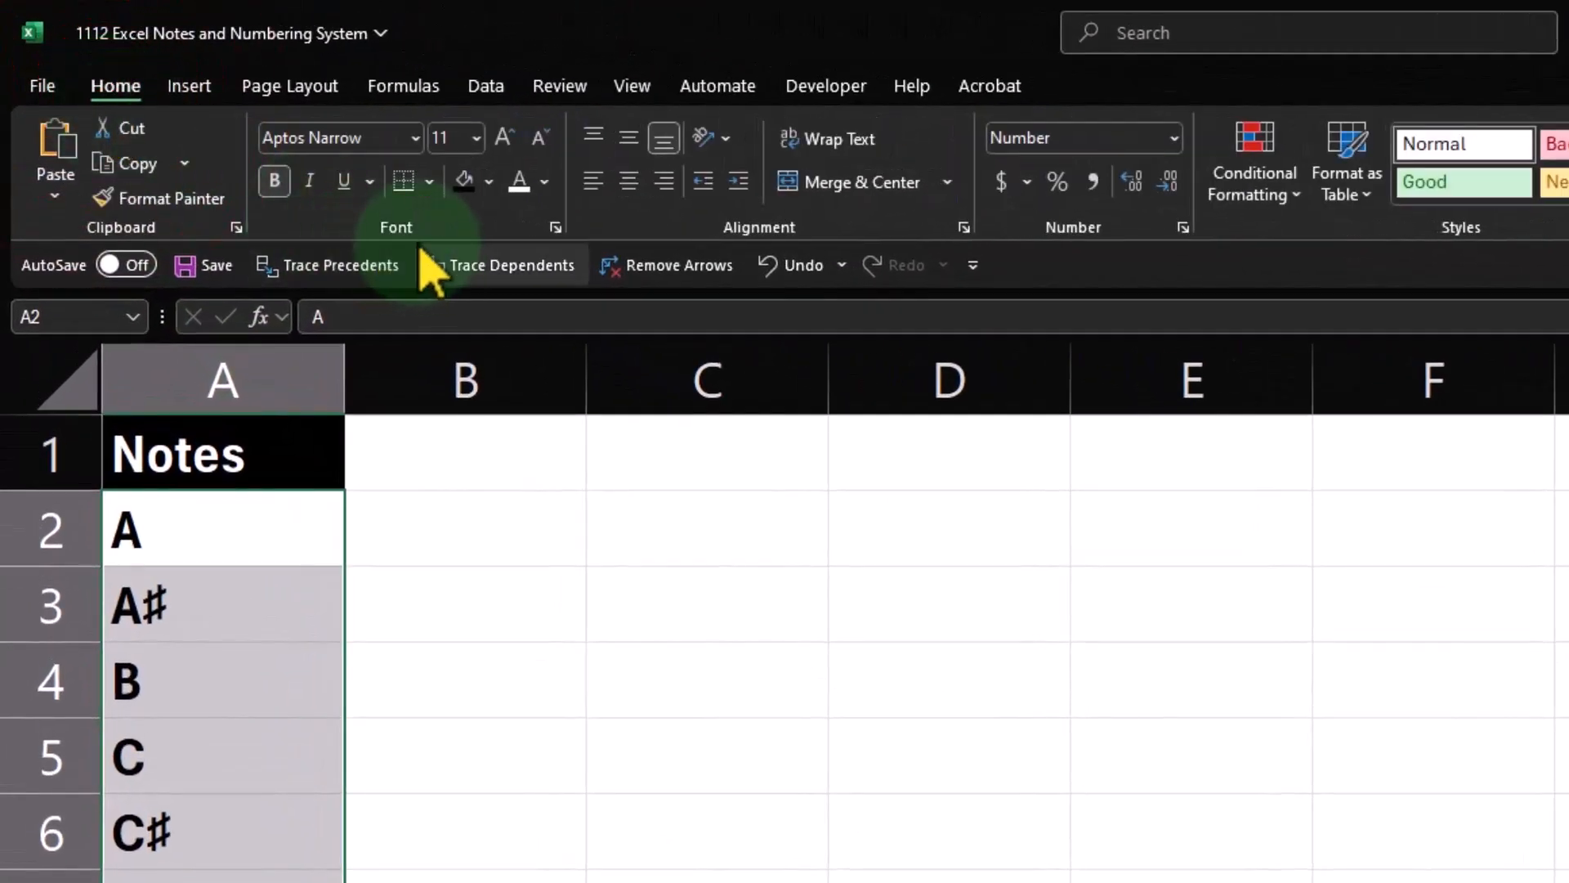
pyautogui.click(489, 182)
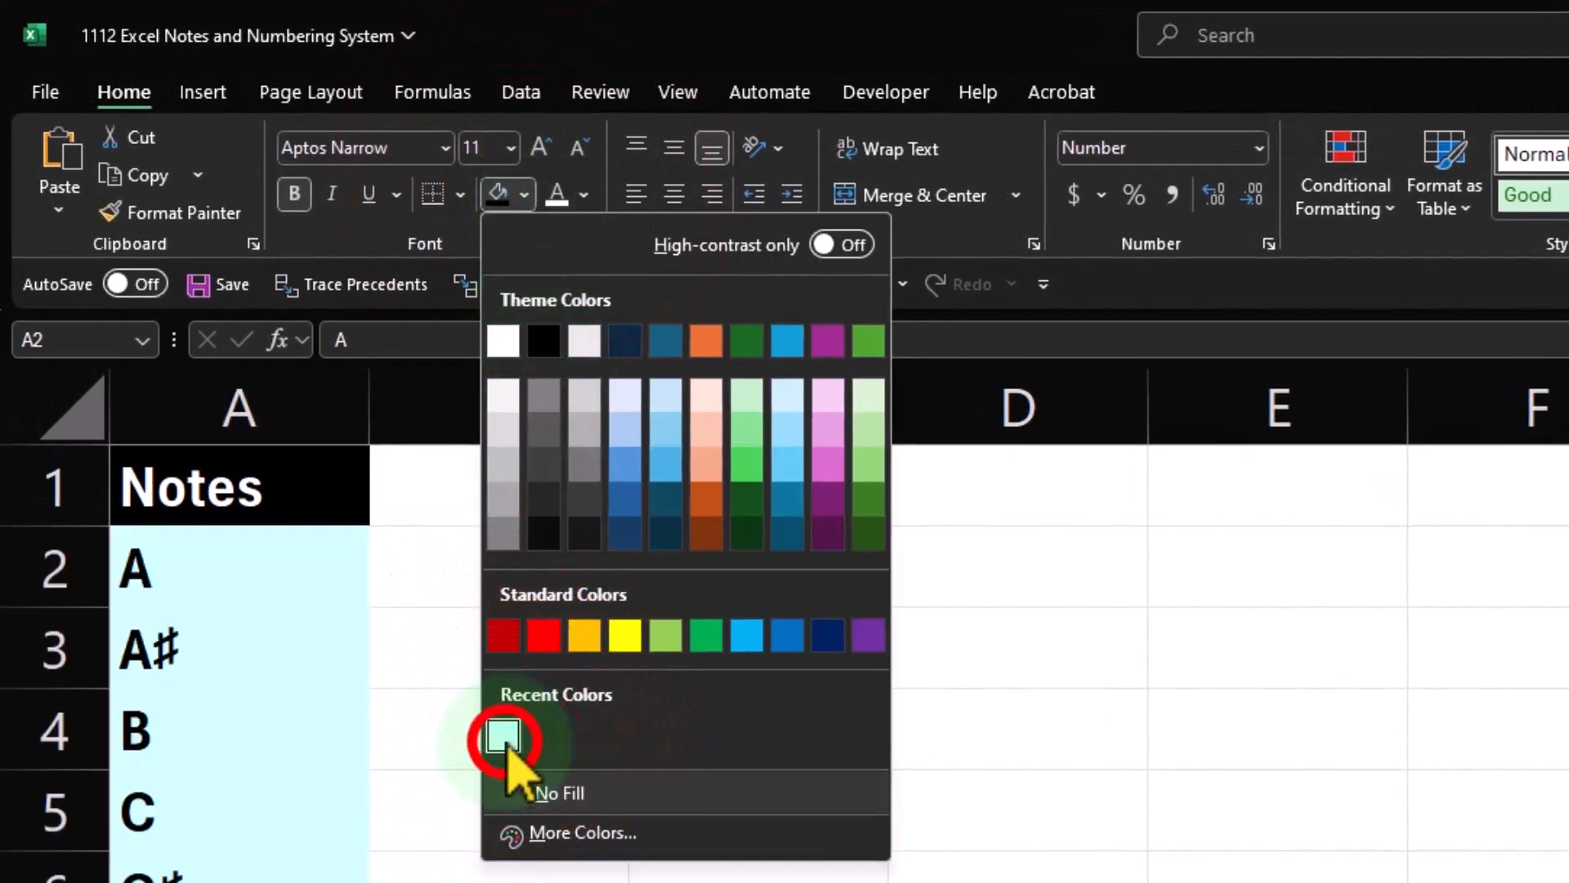
pyautogui.click(502, 736)
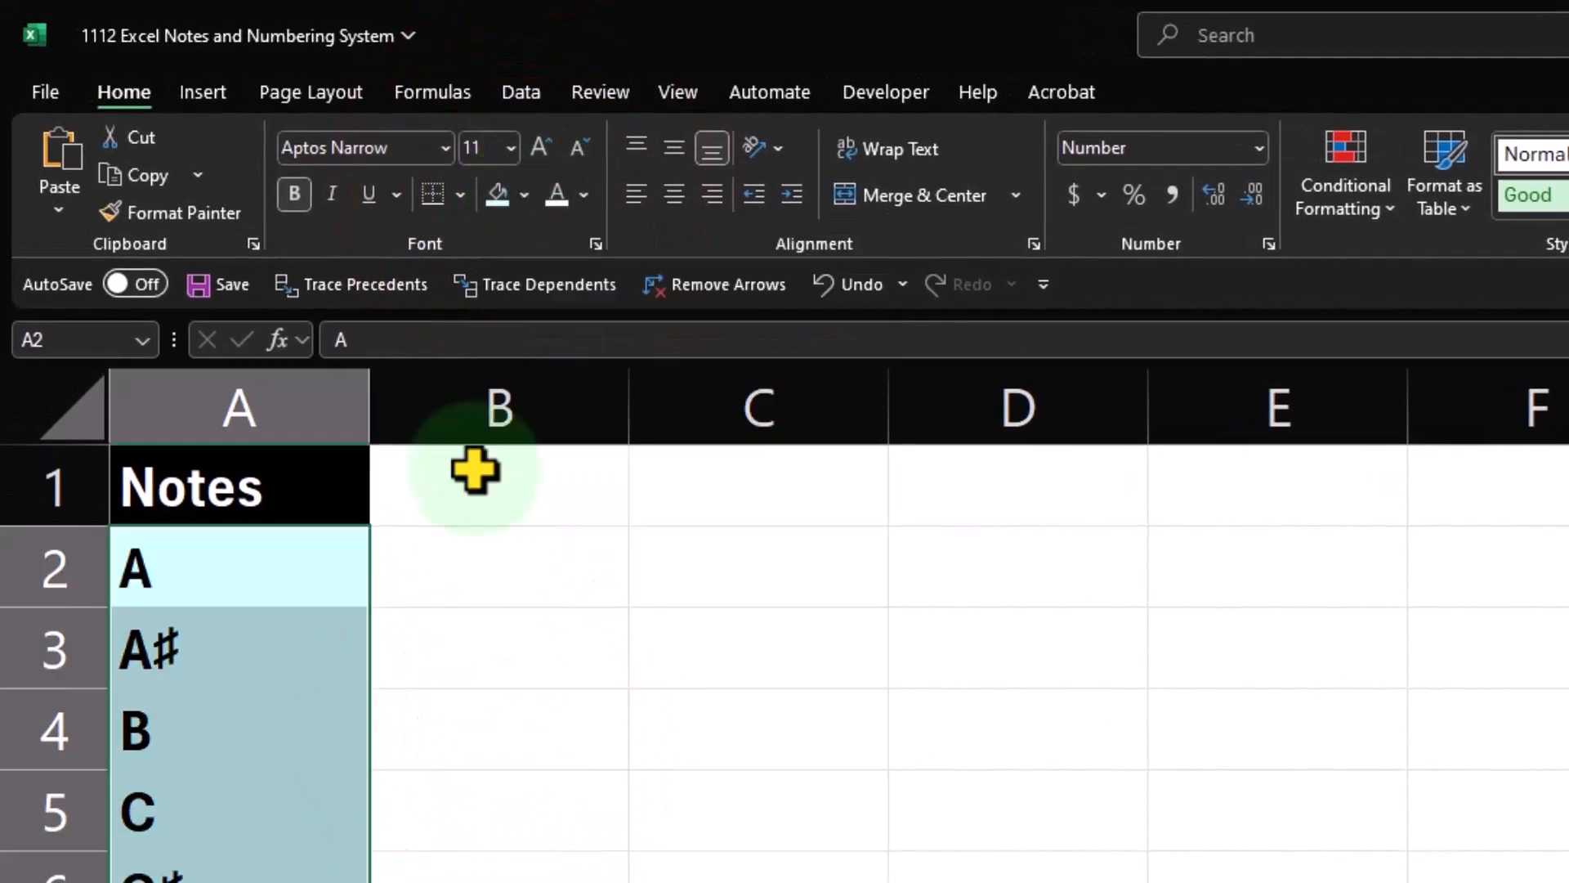
pyautogui.click(460, 194)
pyautogui.click(490, 484)
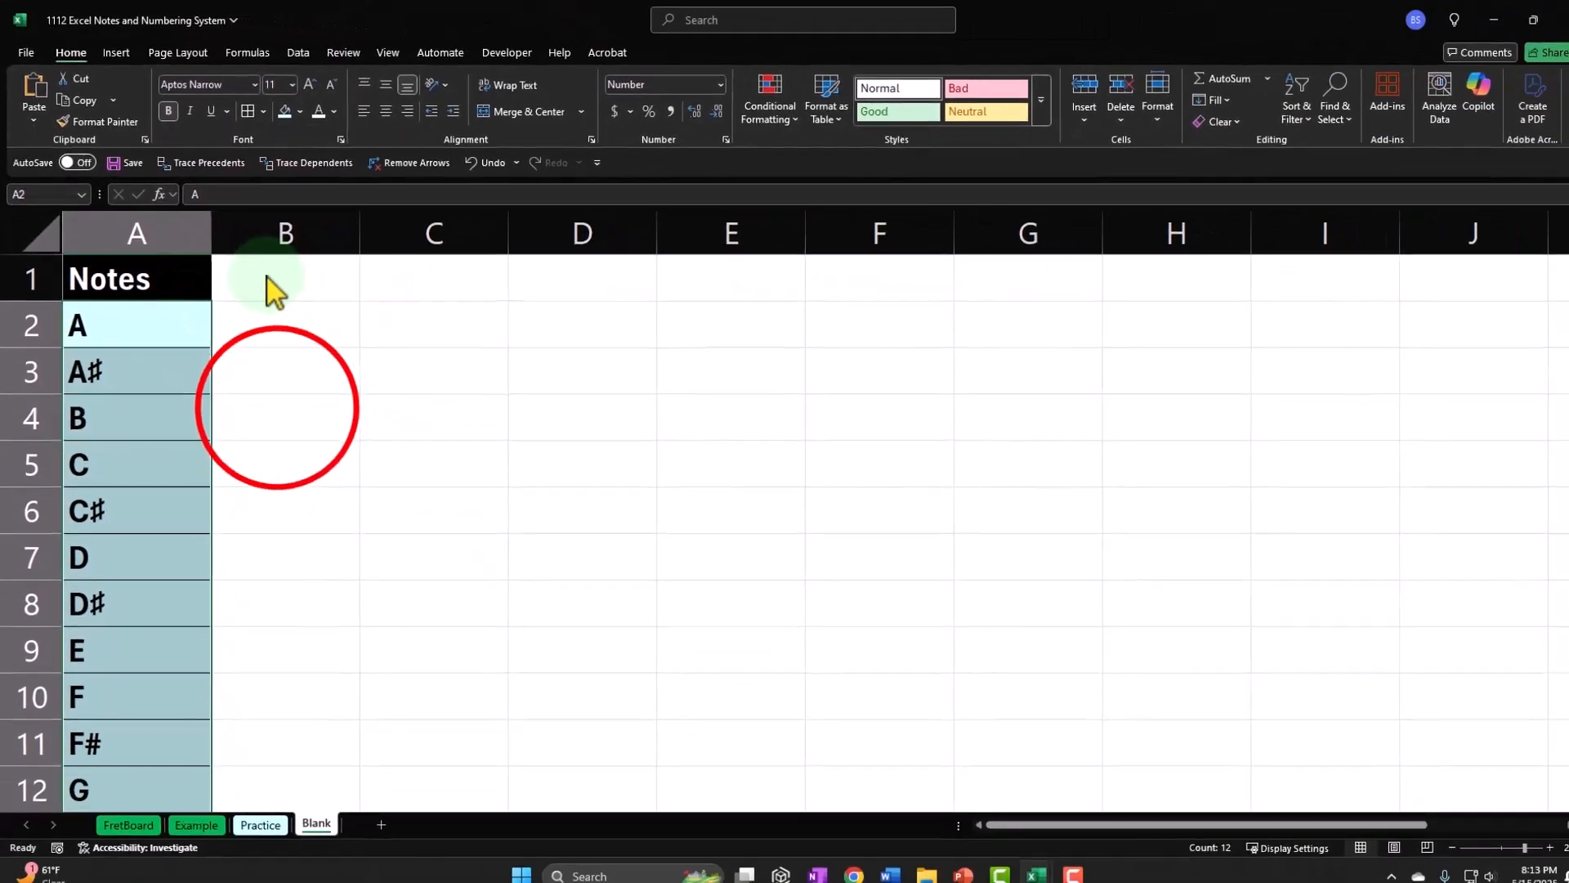
pyautogui.click(273, 401)
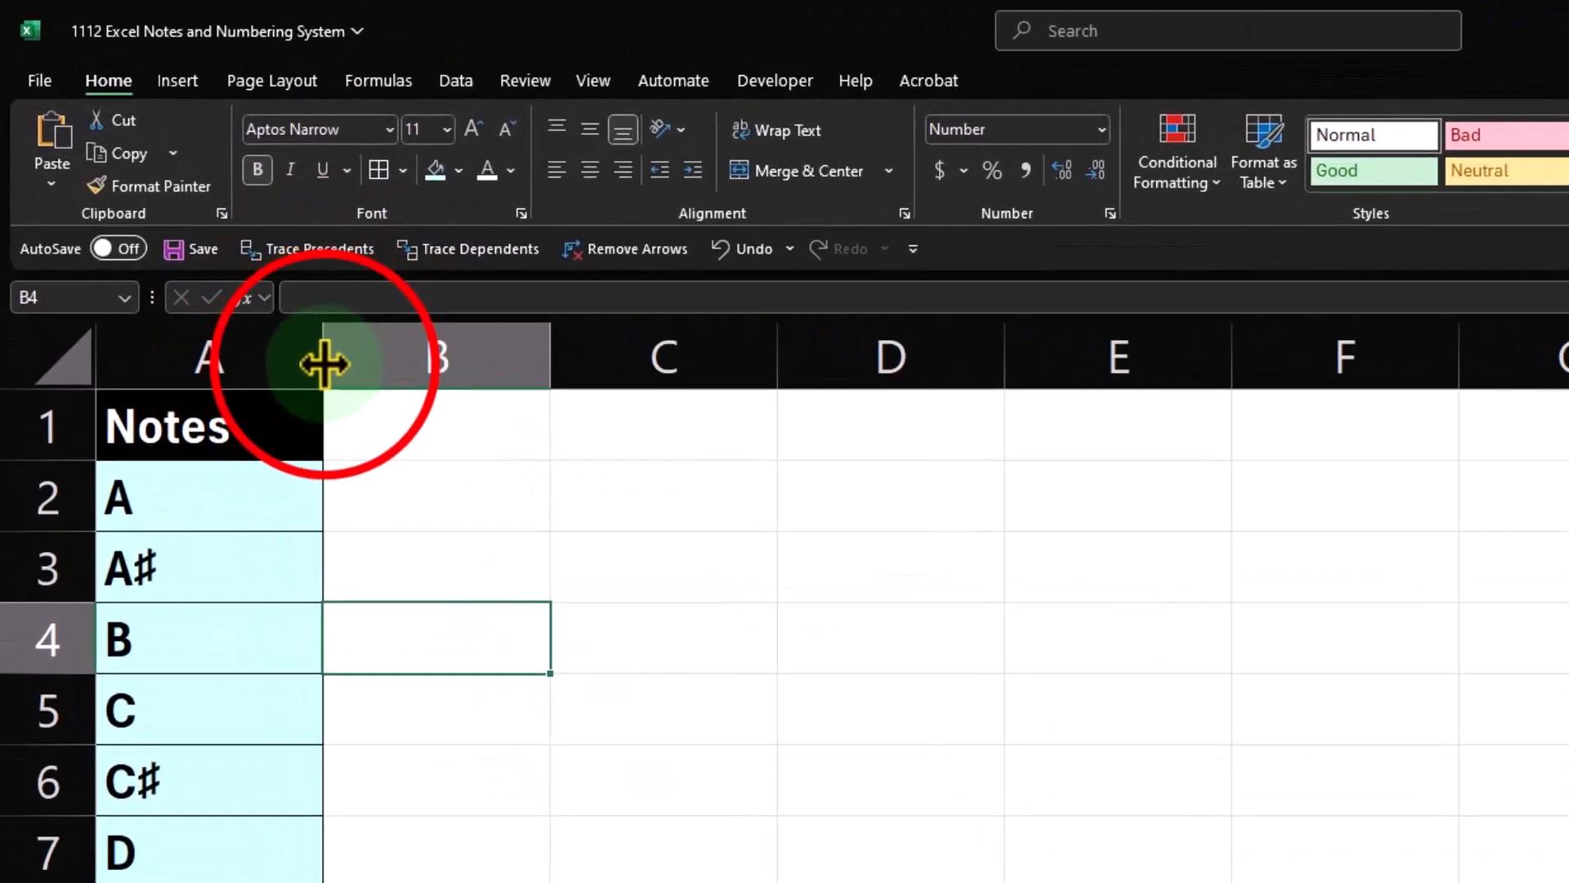
# Narrow column A slightly and enter the heading Alt Name in cell B1
pyautogui.moveTo(324, 363); pyautogui.dragTo(268, 360)
pyautogui.click(333, 433)
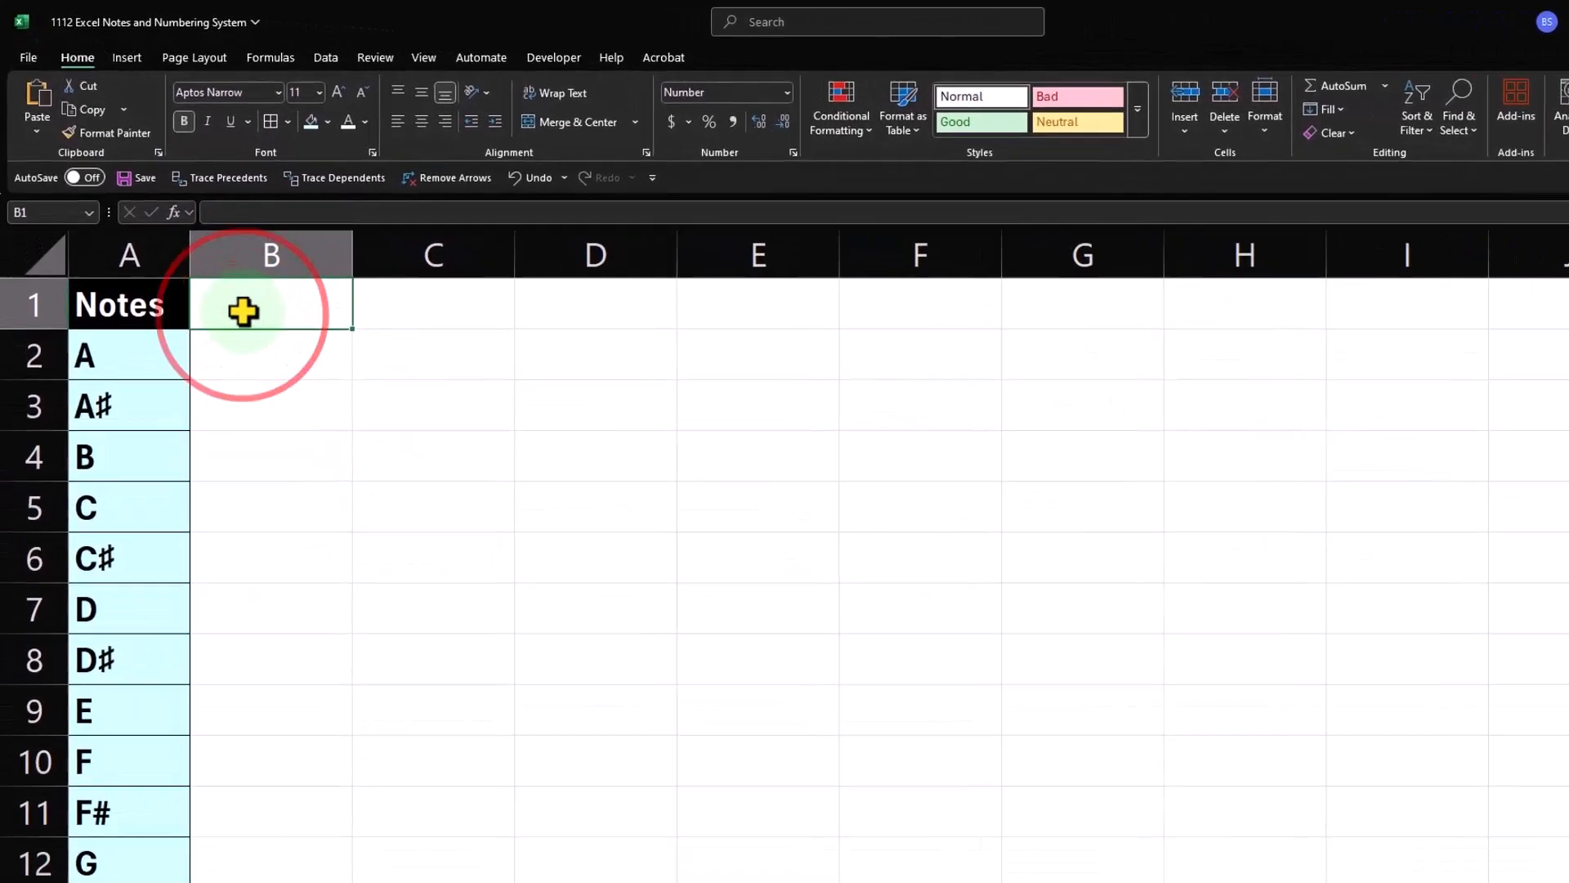
pyautogui.write('Al')
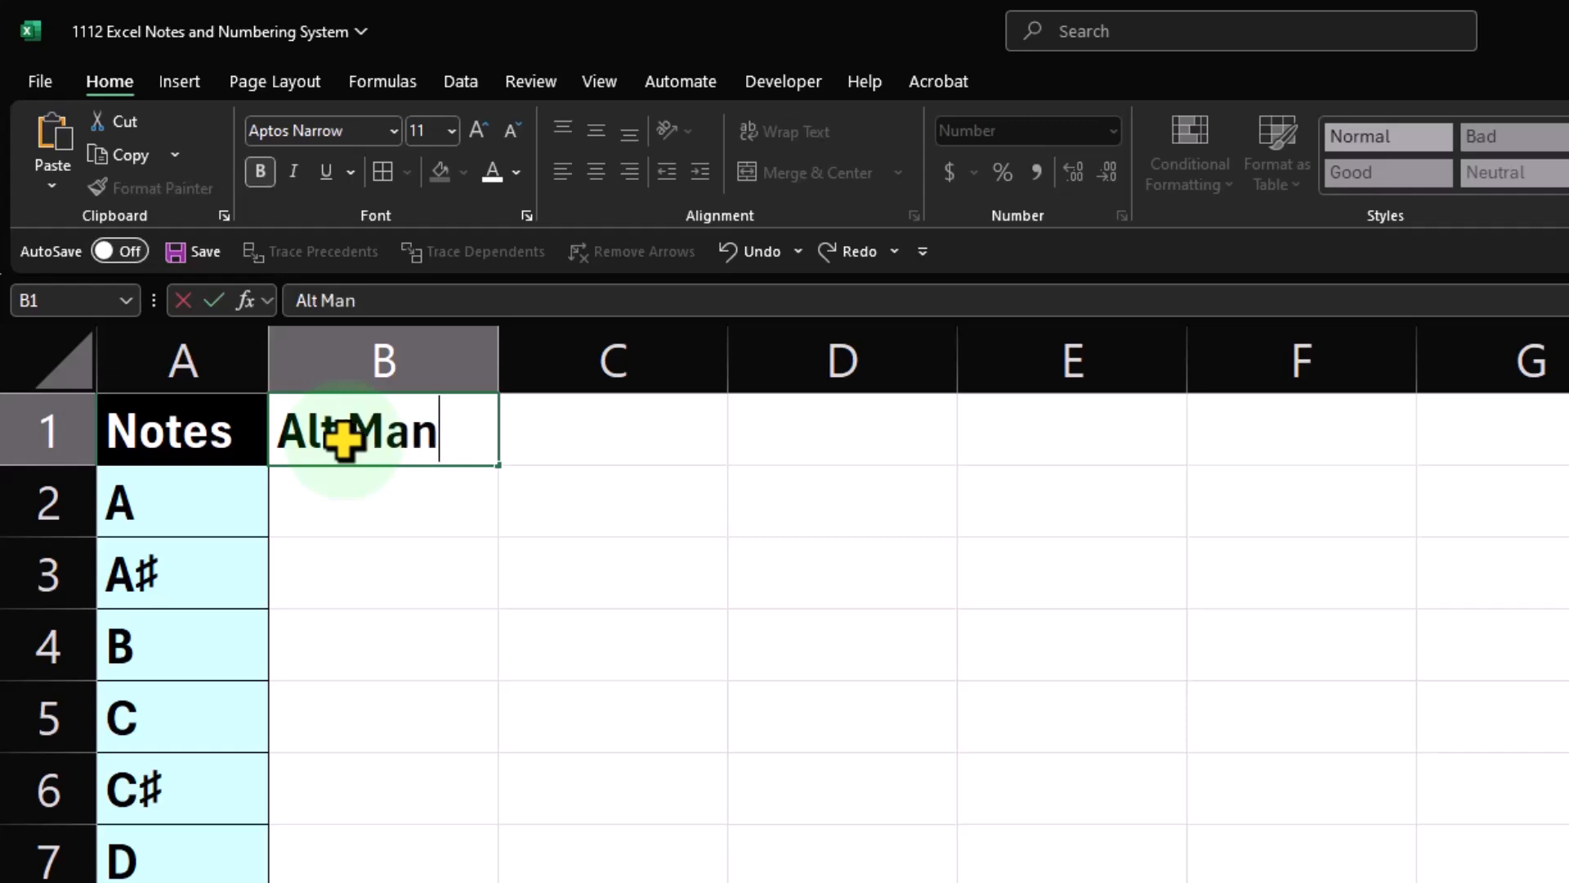
pyautogui.write('t Mame')
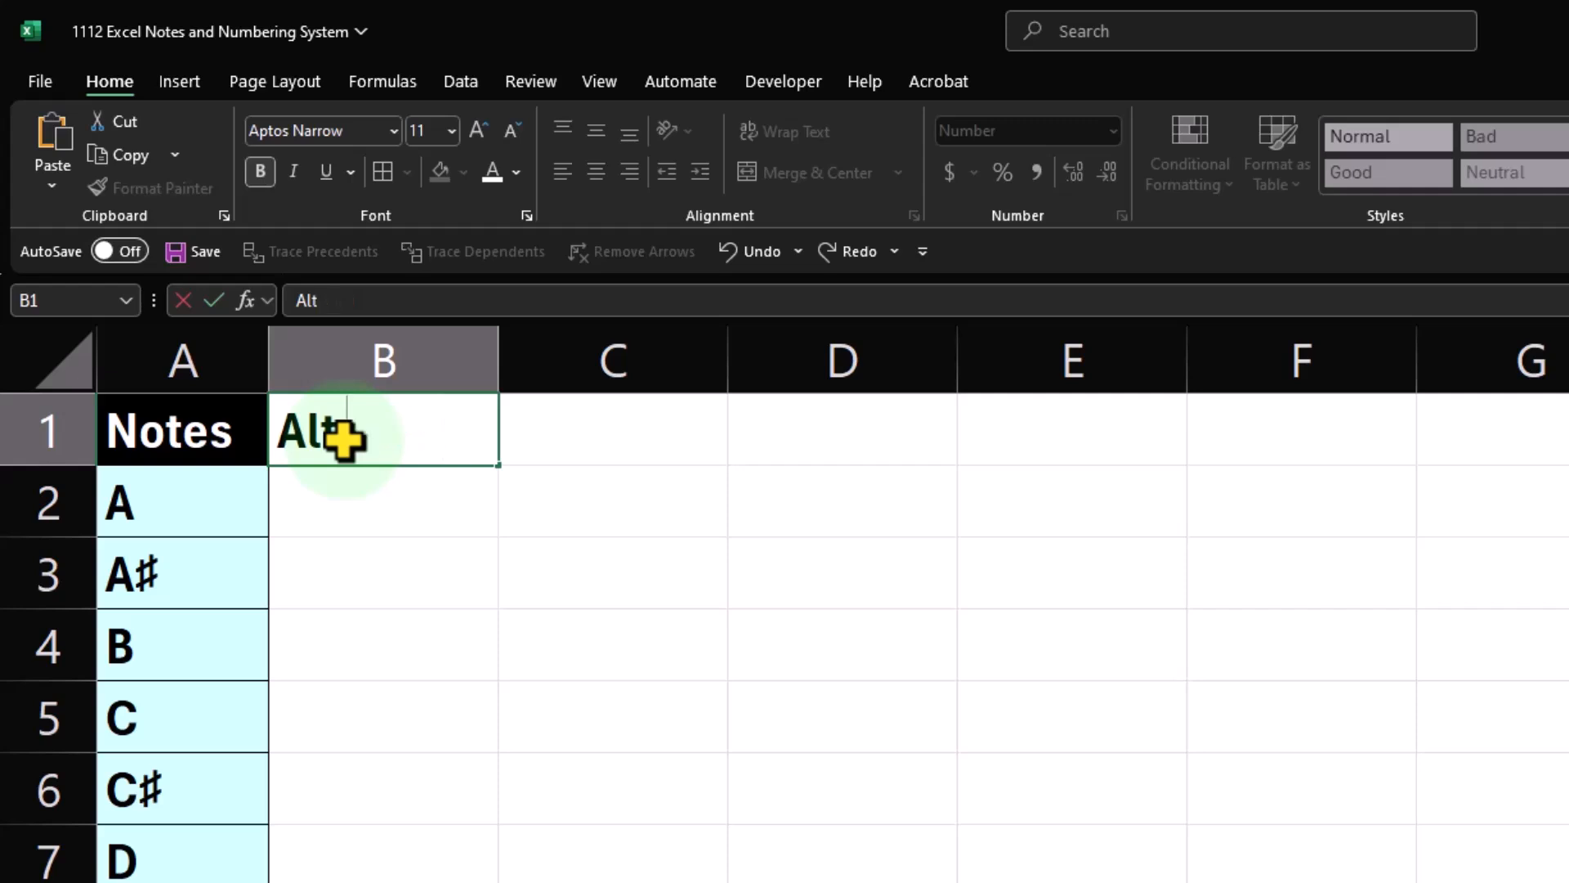
pyautogui.press('Return')
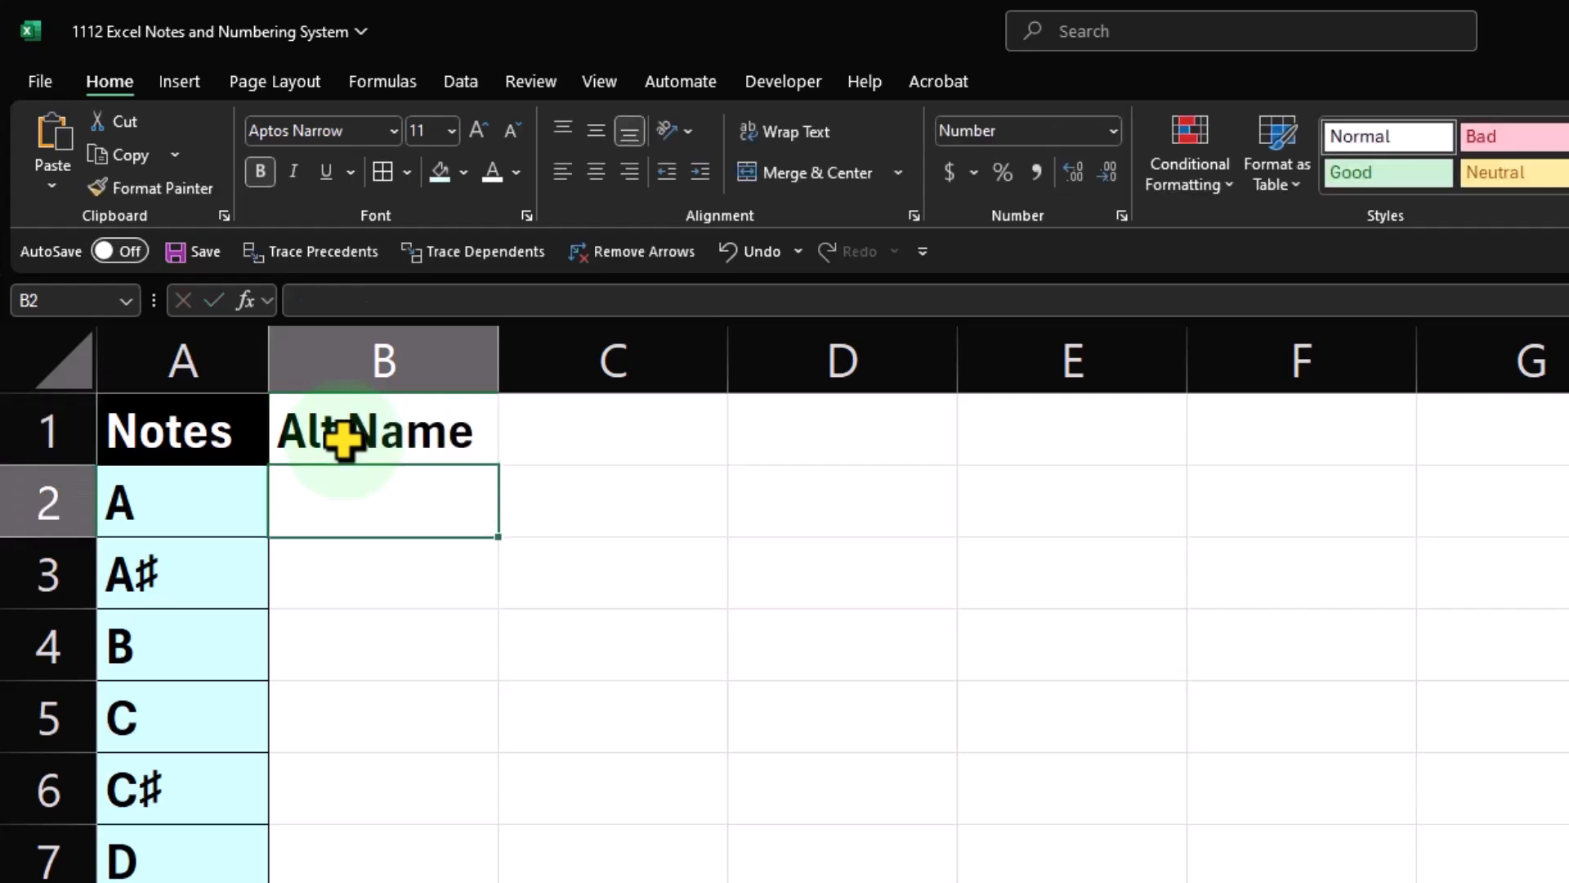
# Resize column A so that its width just fits the Notes heading
pyautogui.moveTo(270, 354); pyautogui.dragTo(237, 352)
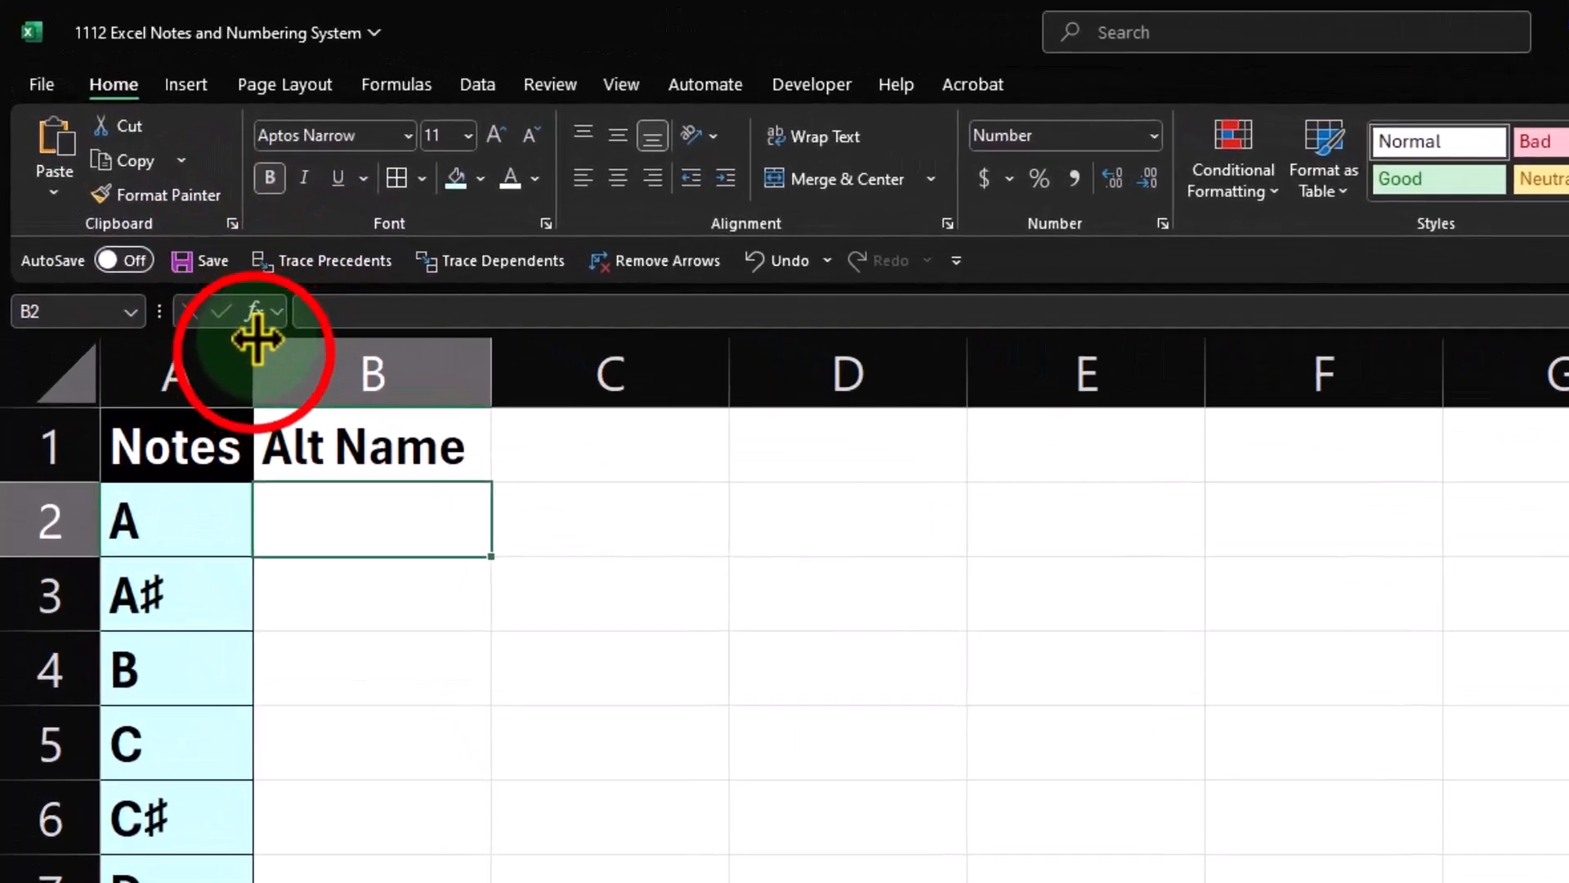
pyautogui.moveTo(156, 229); pyautogui.dragTo(116, 227)
pyautogui.moveTo(186, 363); pyautogui.dragTo(182, 370)
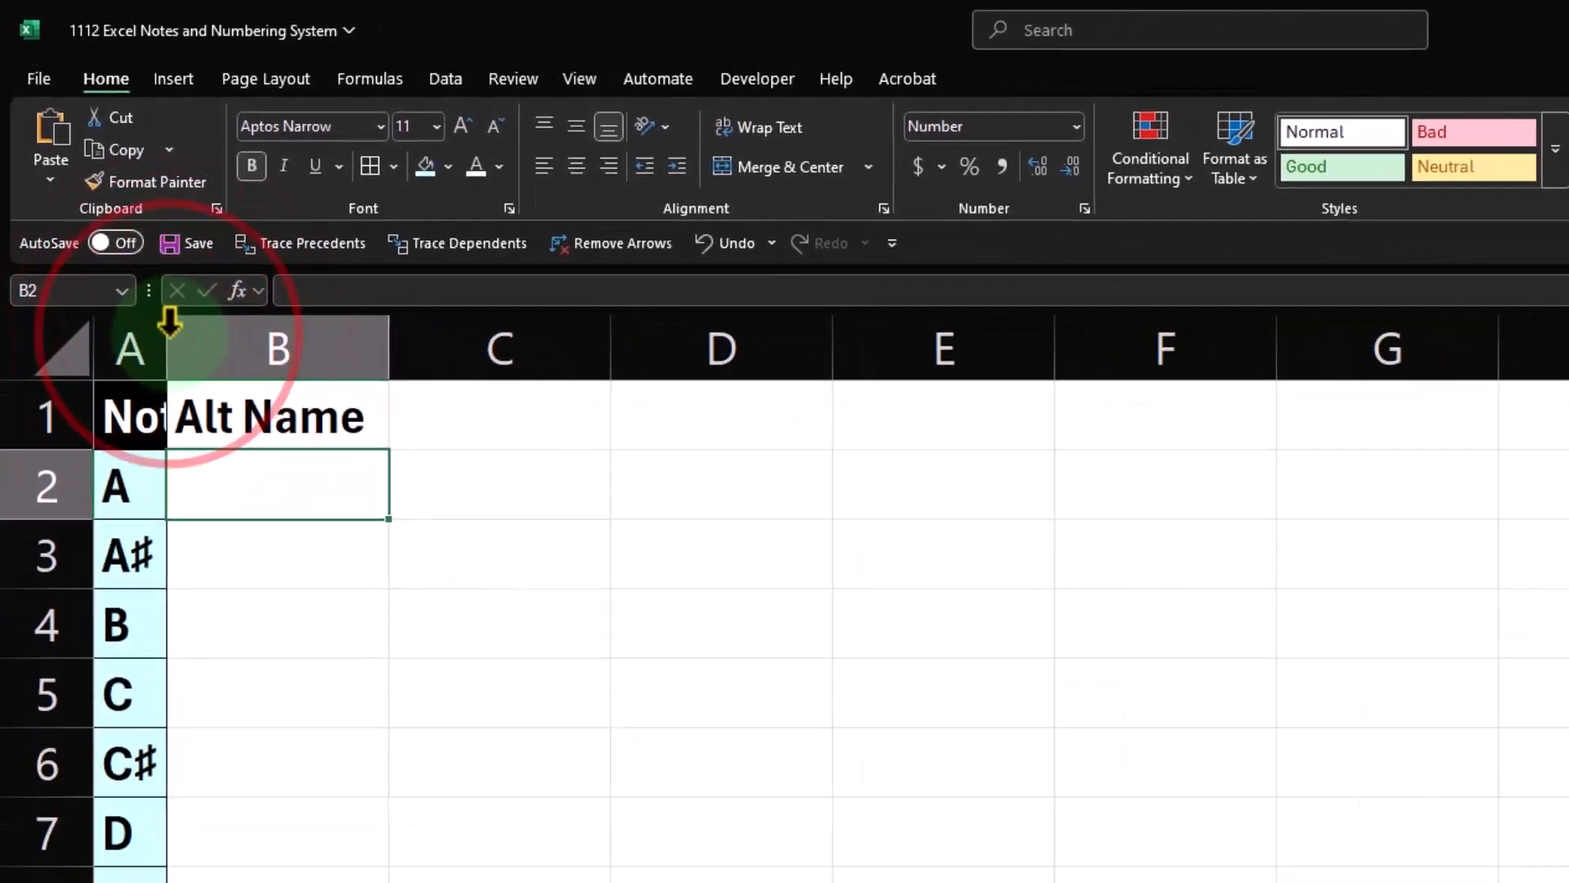
pyautogui.doubleClick(110, 224)
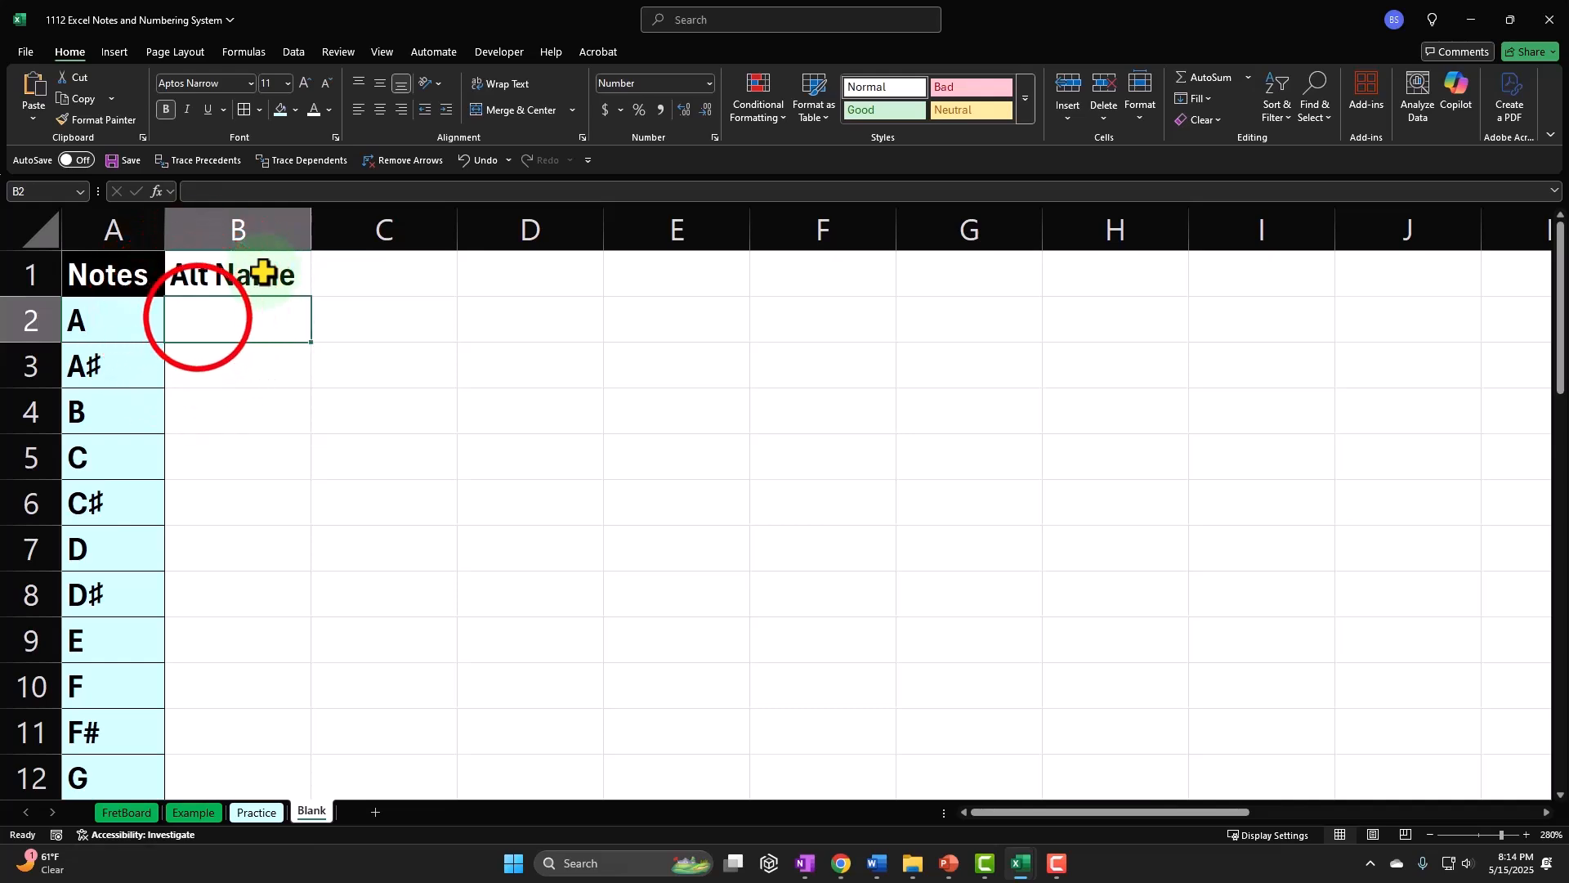
# Wrap the Alt Name heading in cell B1 onto two lines by narrowing column B and auto-fitting the height of row 1
pyautogui.click(198, 317)
pyautogui.click(207, 288)
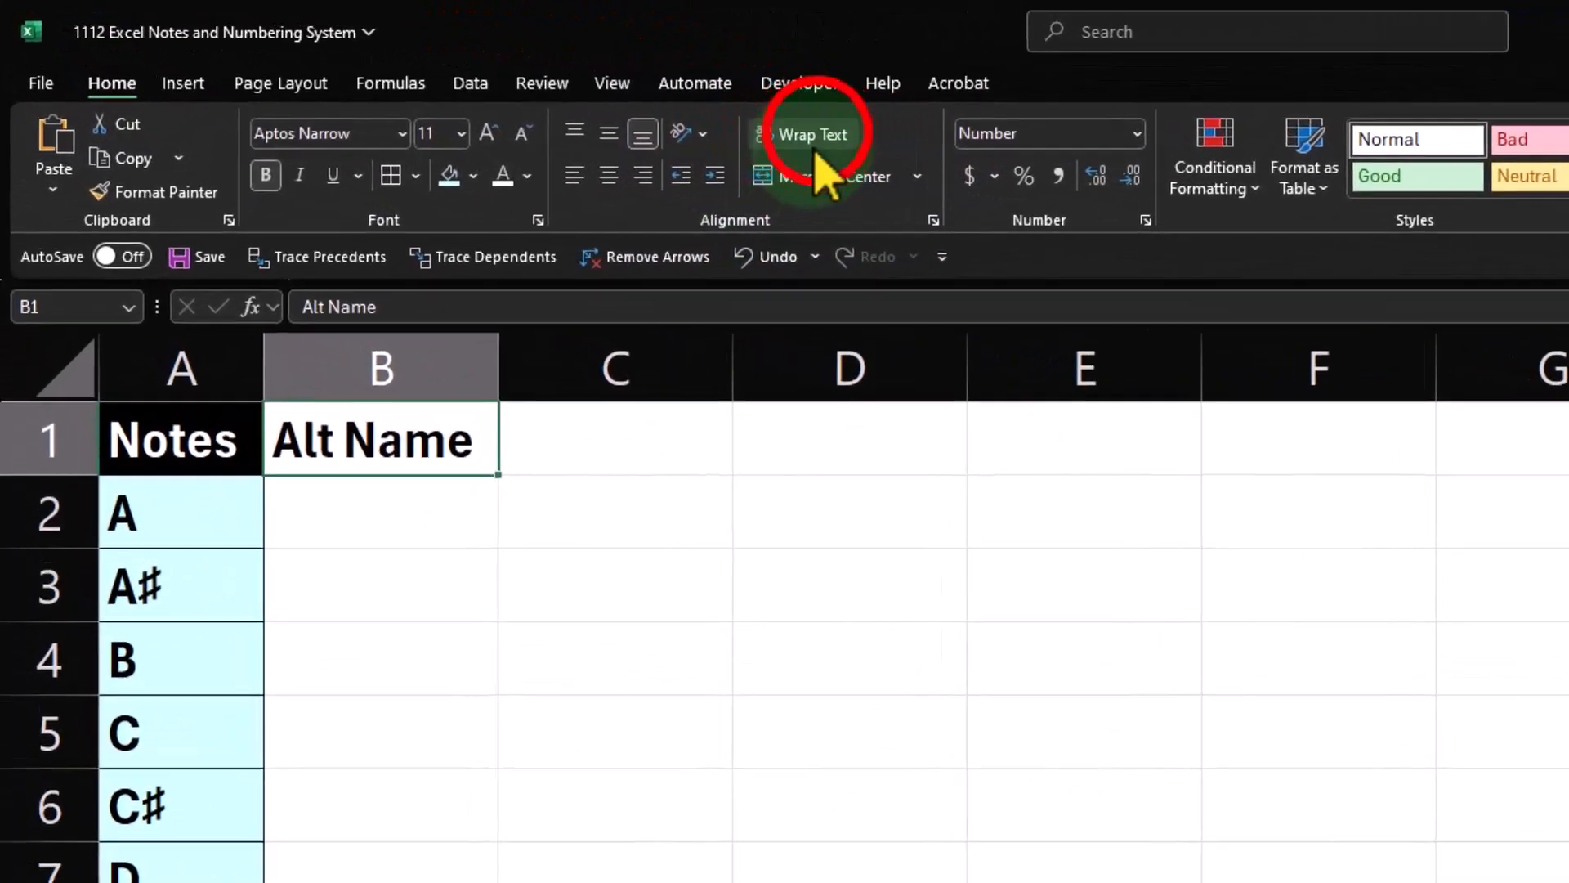
pyautogui.click(512, 83)
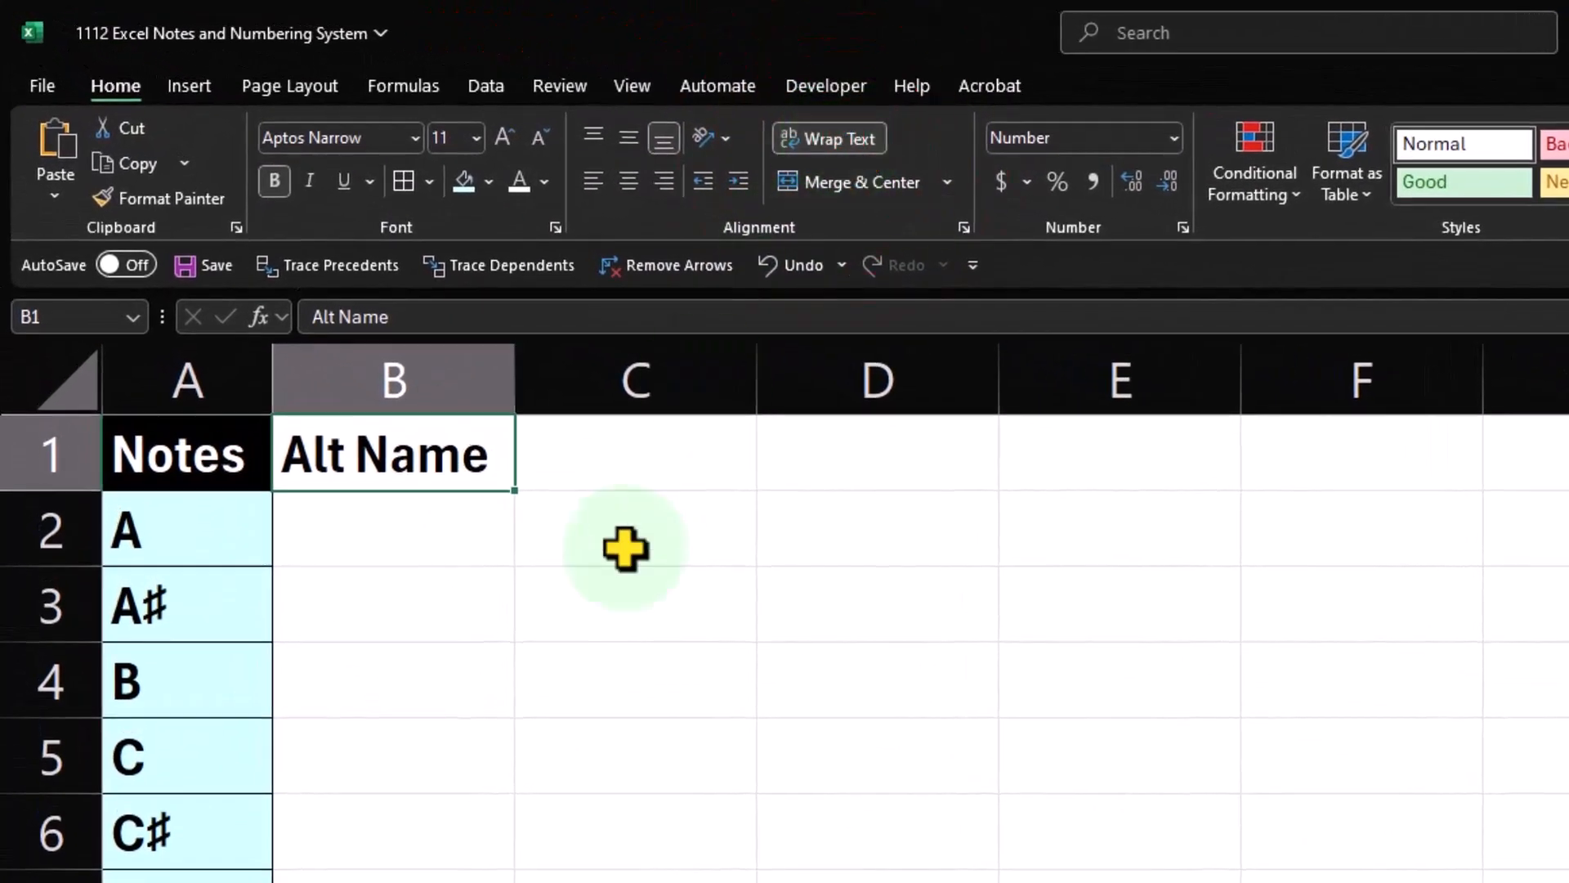
pyautogui.moveTo(517, 403); pyautogui.dragTo(469, 369)
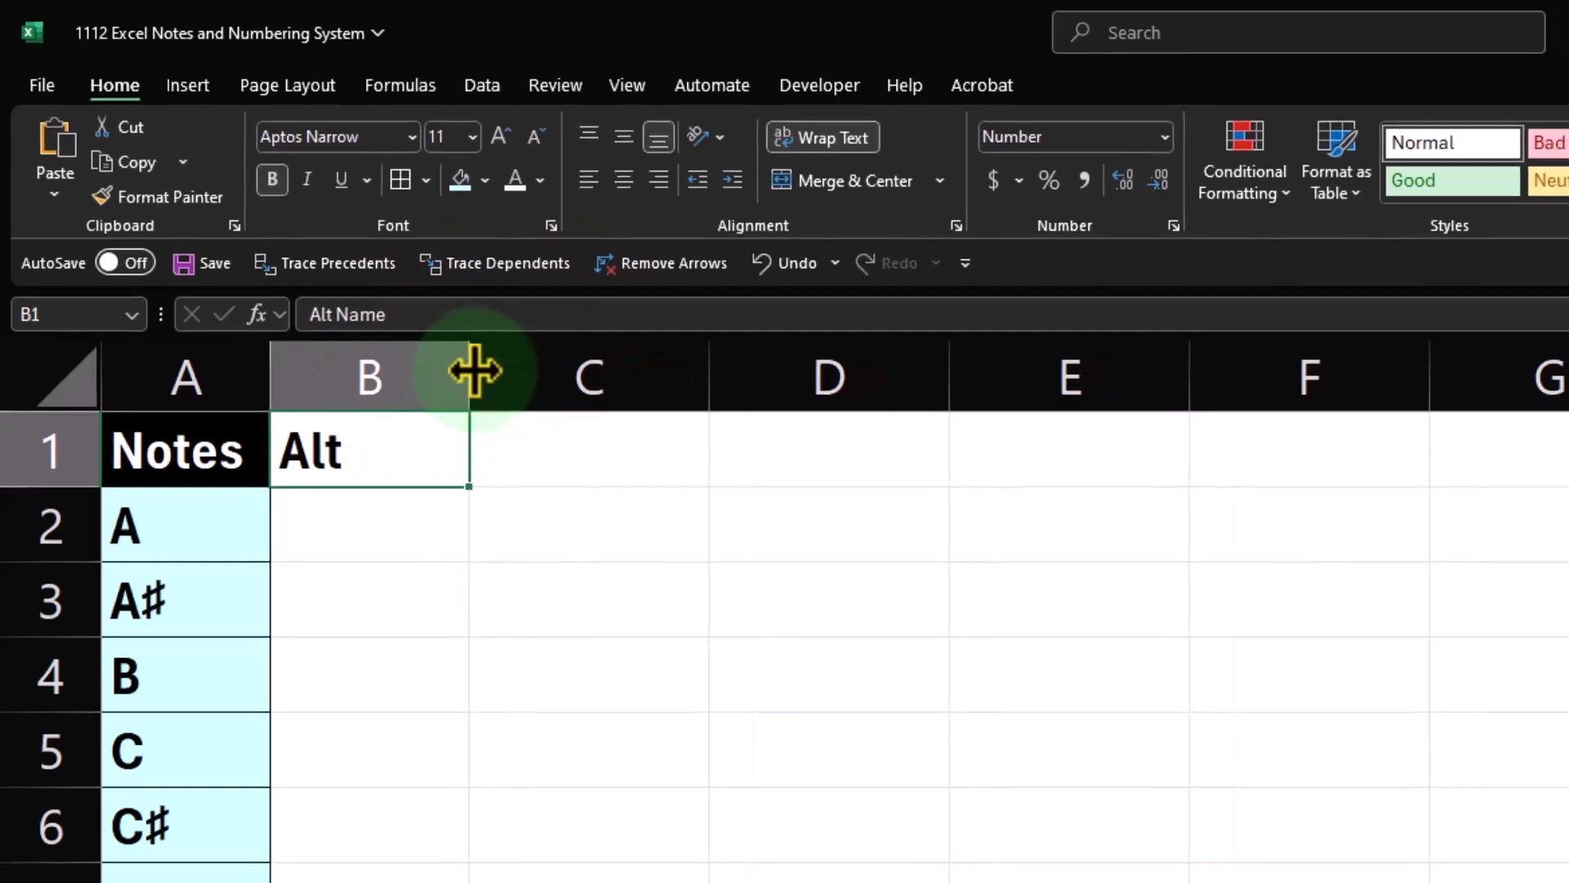
pyautogui.moveTo(54, 489); pyautogui.dragTo(54, 489)
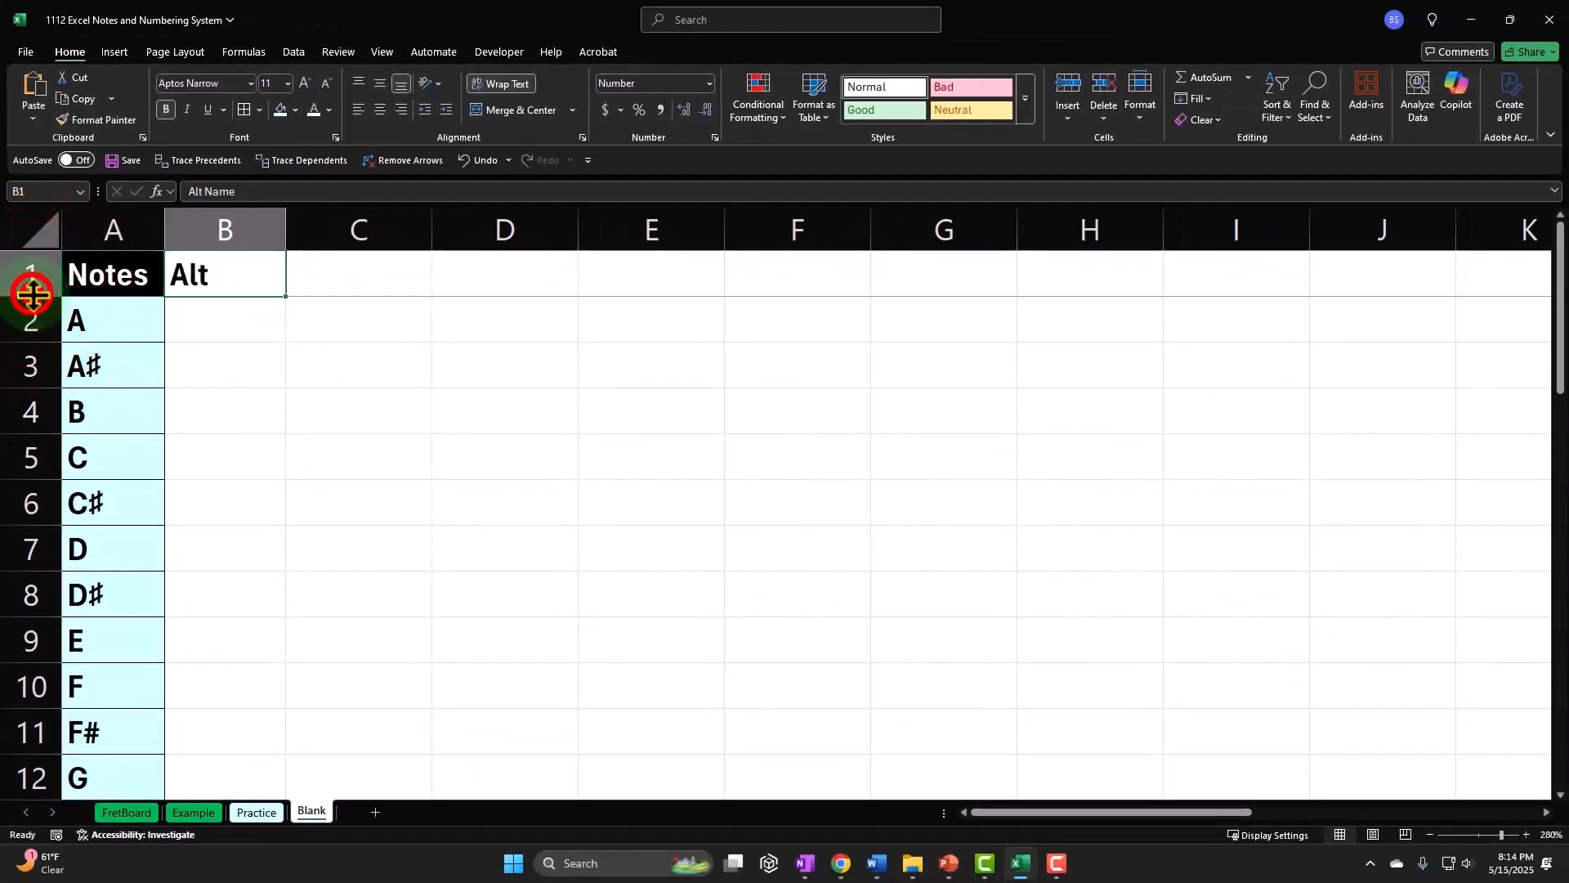
pyautogui.doubleClick(33, 294)
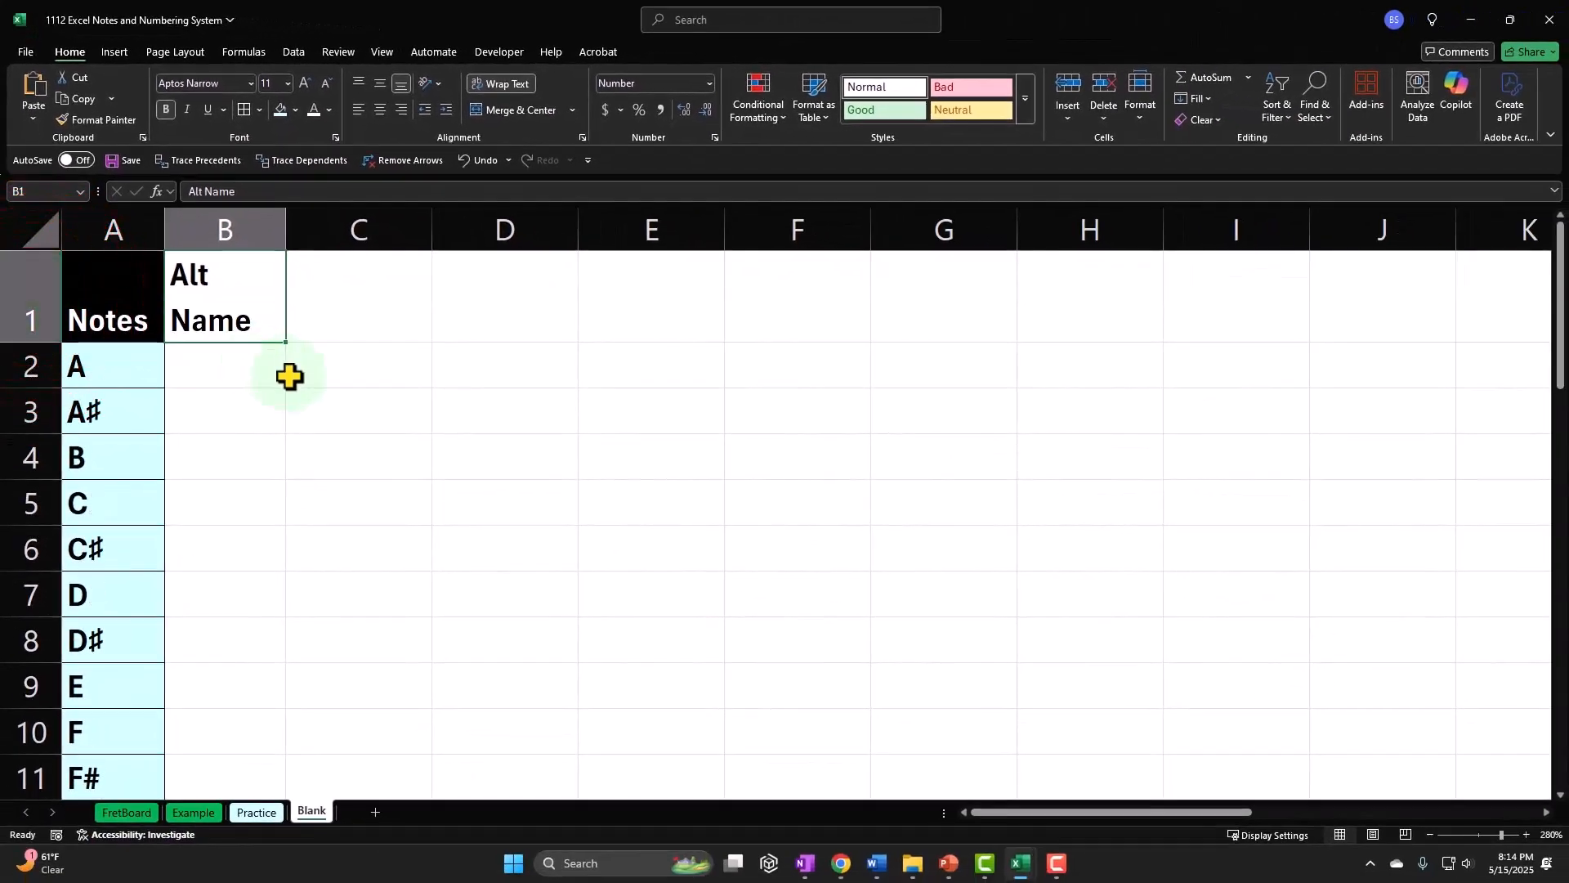
# Undo the narrowing of column B and auto-fit the height of row 1
pyautogui.click(1201, 308)
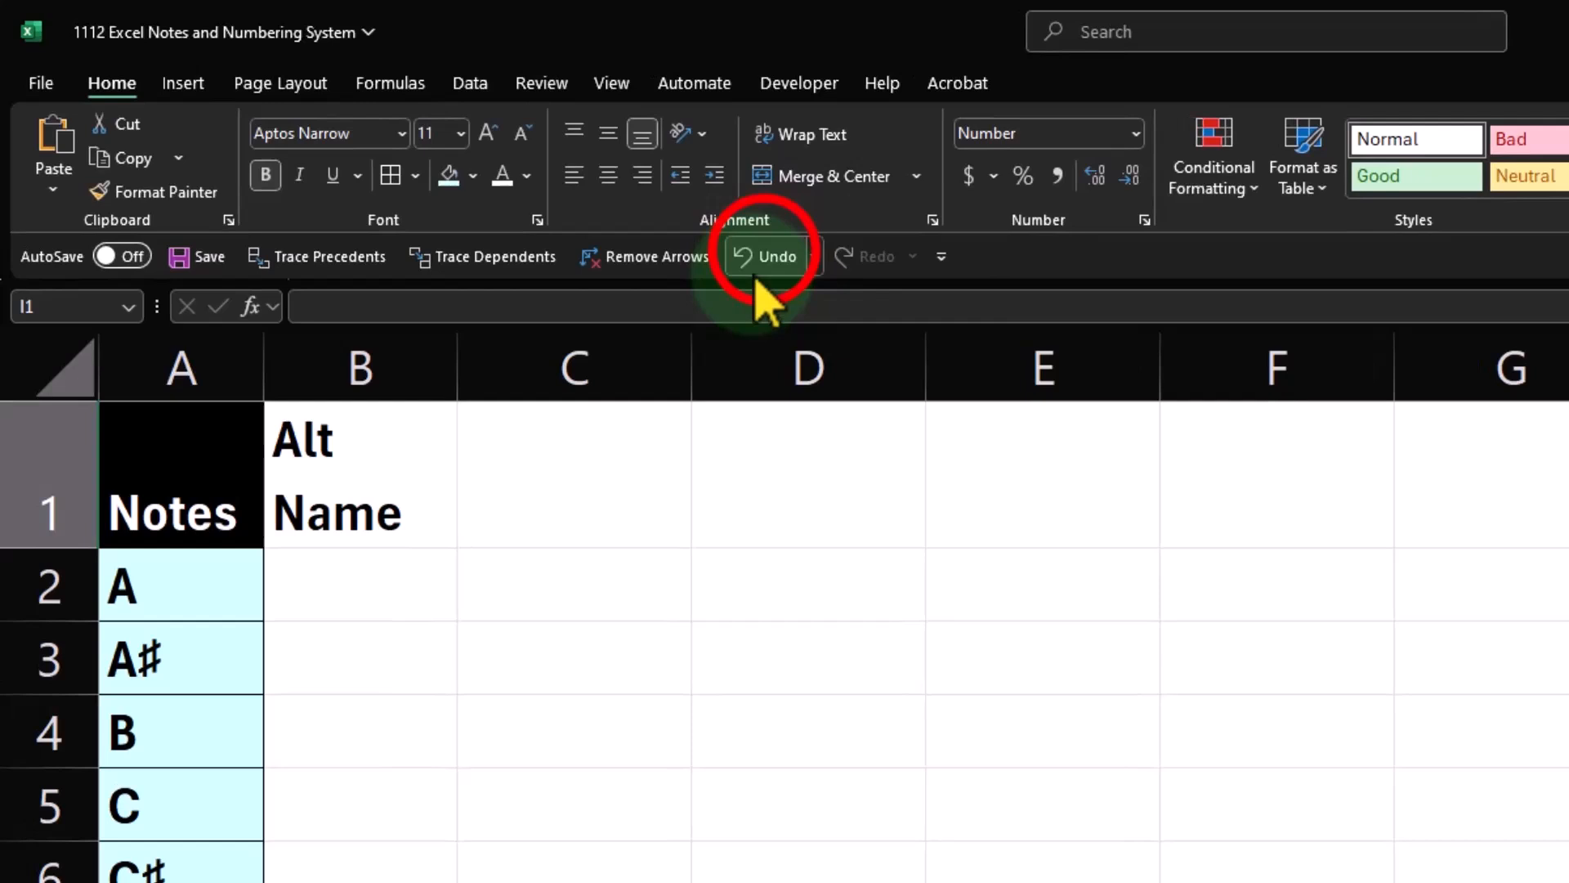
pyautogui.click(761, 270)
pyautogui.click(770, 273)
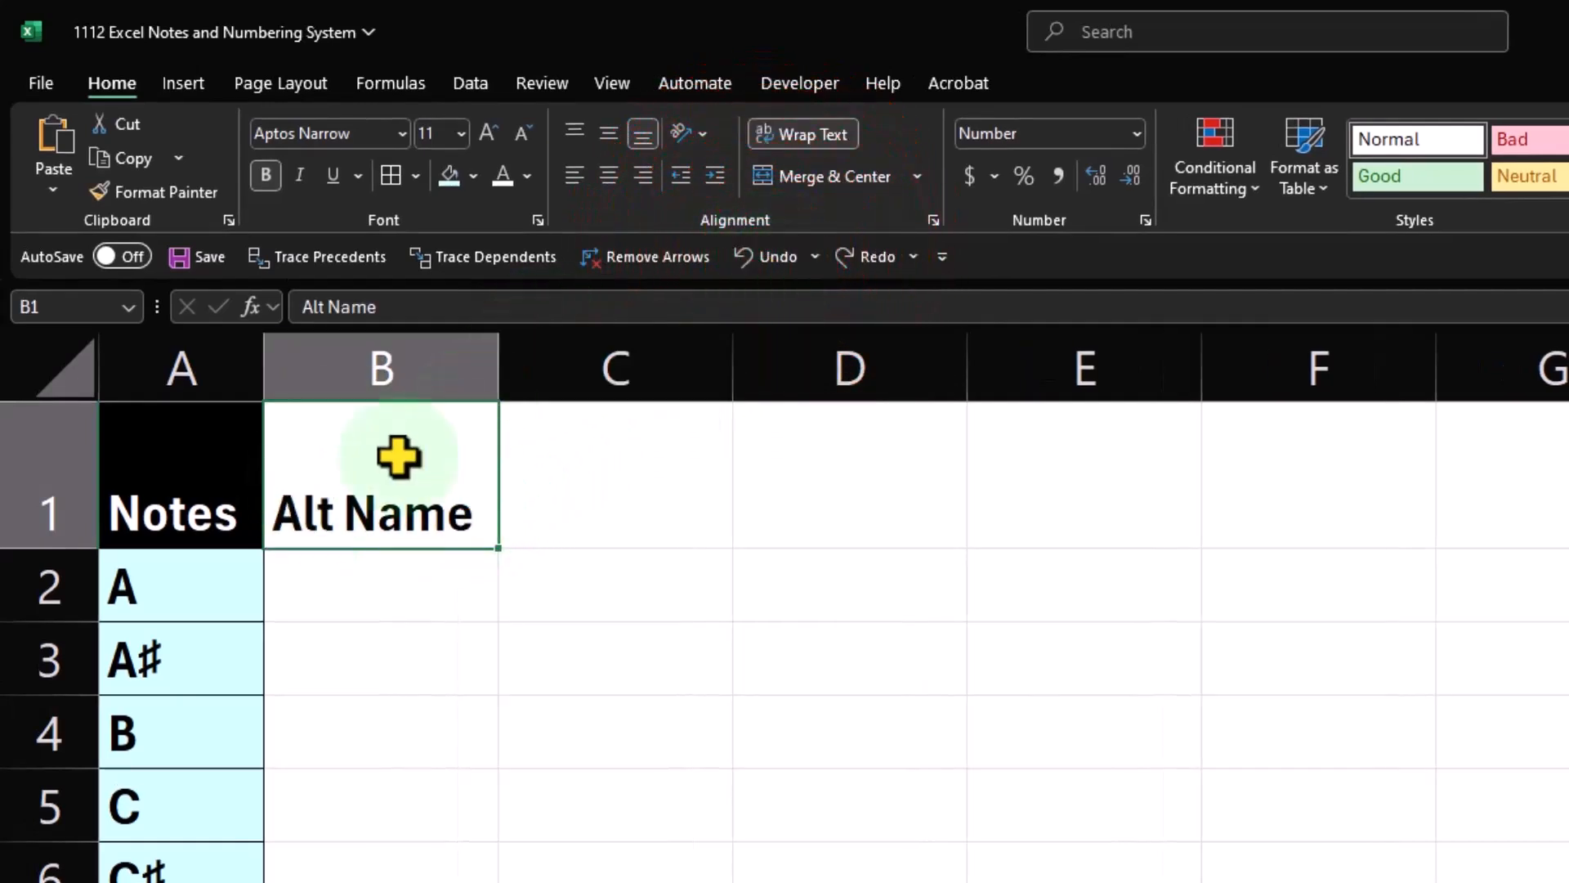
pyautogui.doubleClick(42, 548)
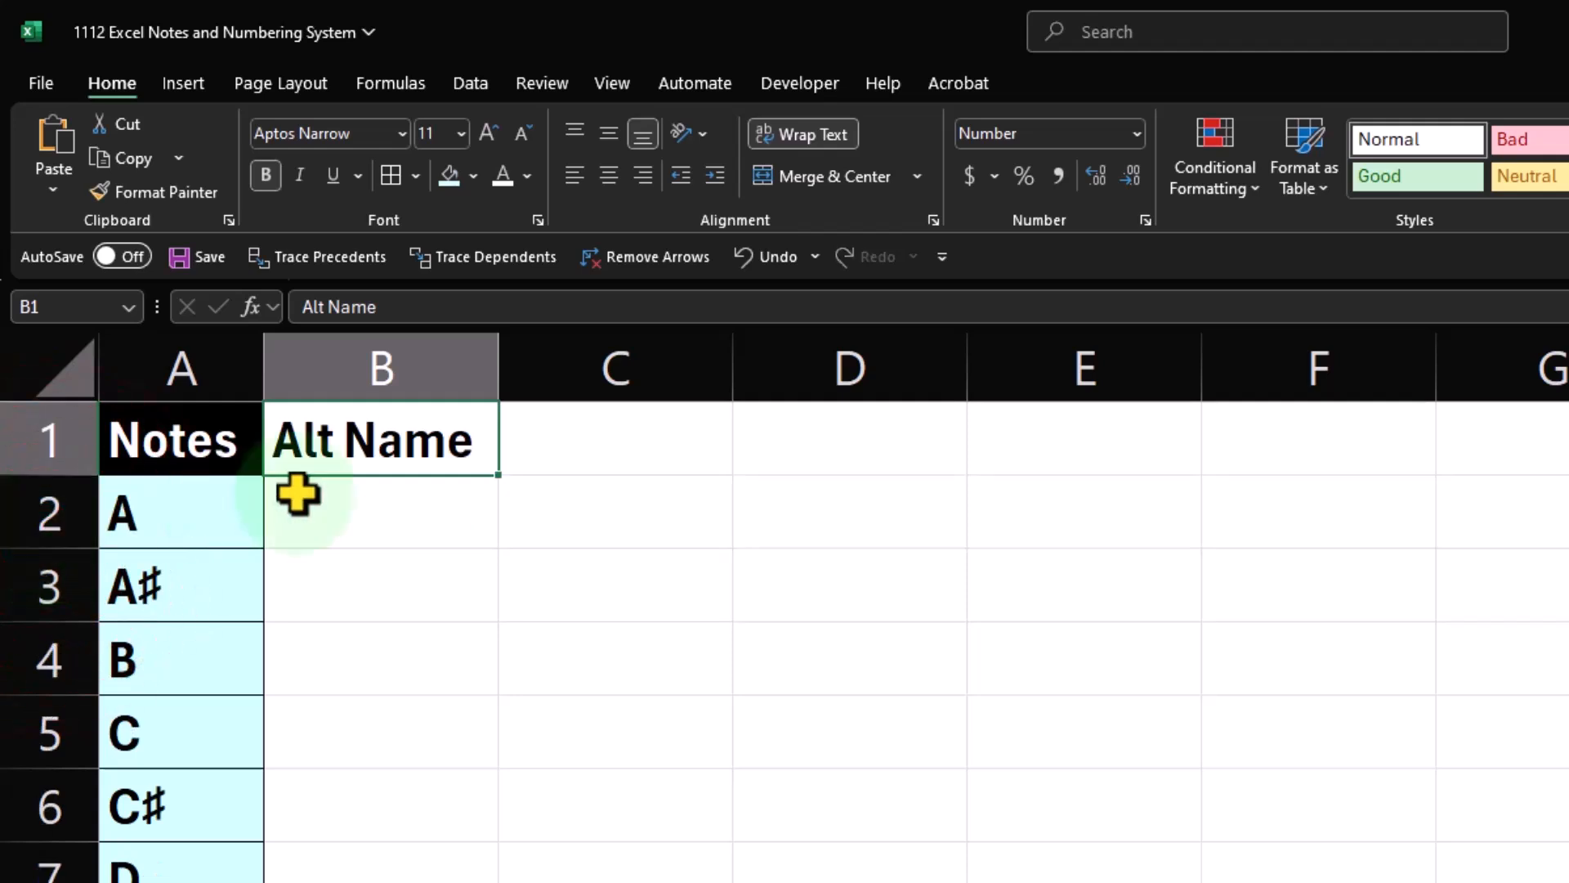
# Split the Alt Name heading over two cells, keeping Alt in B1 and placing Name in B2
pyautogui.doubleClick(350, 441)
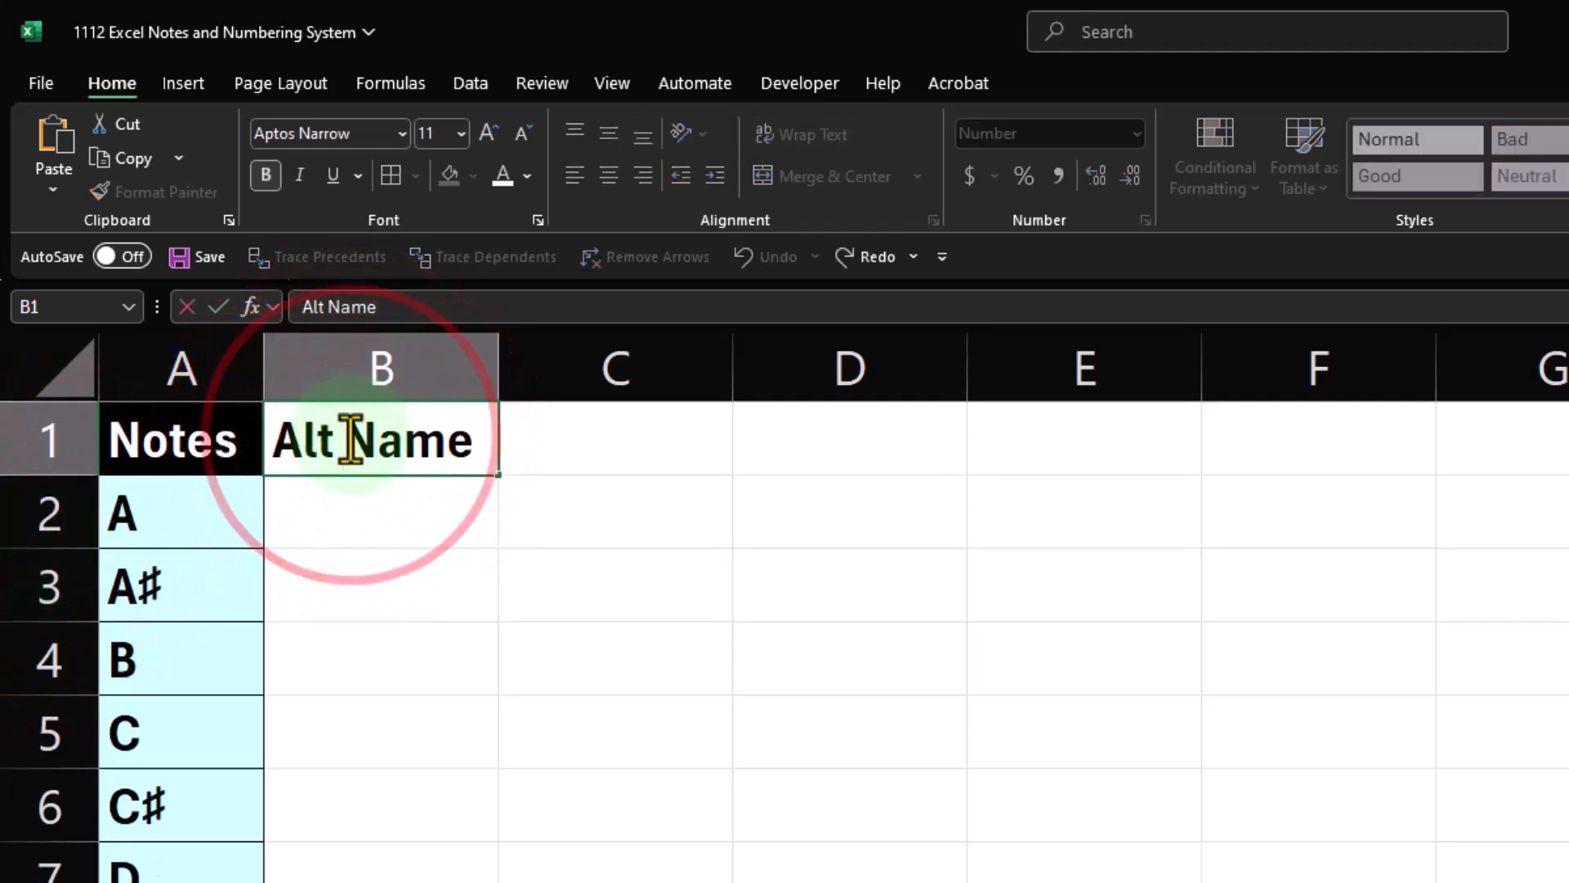
pyautogui.moveTo(345, 442); pyautogui.dragTo(487, 441)
pyautogui.hotkey('ctrl', 'c')
pyautogui.press('BackSpace')
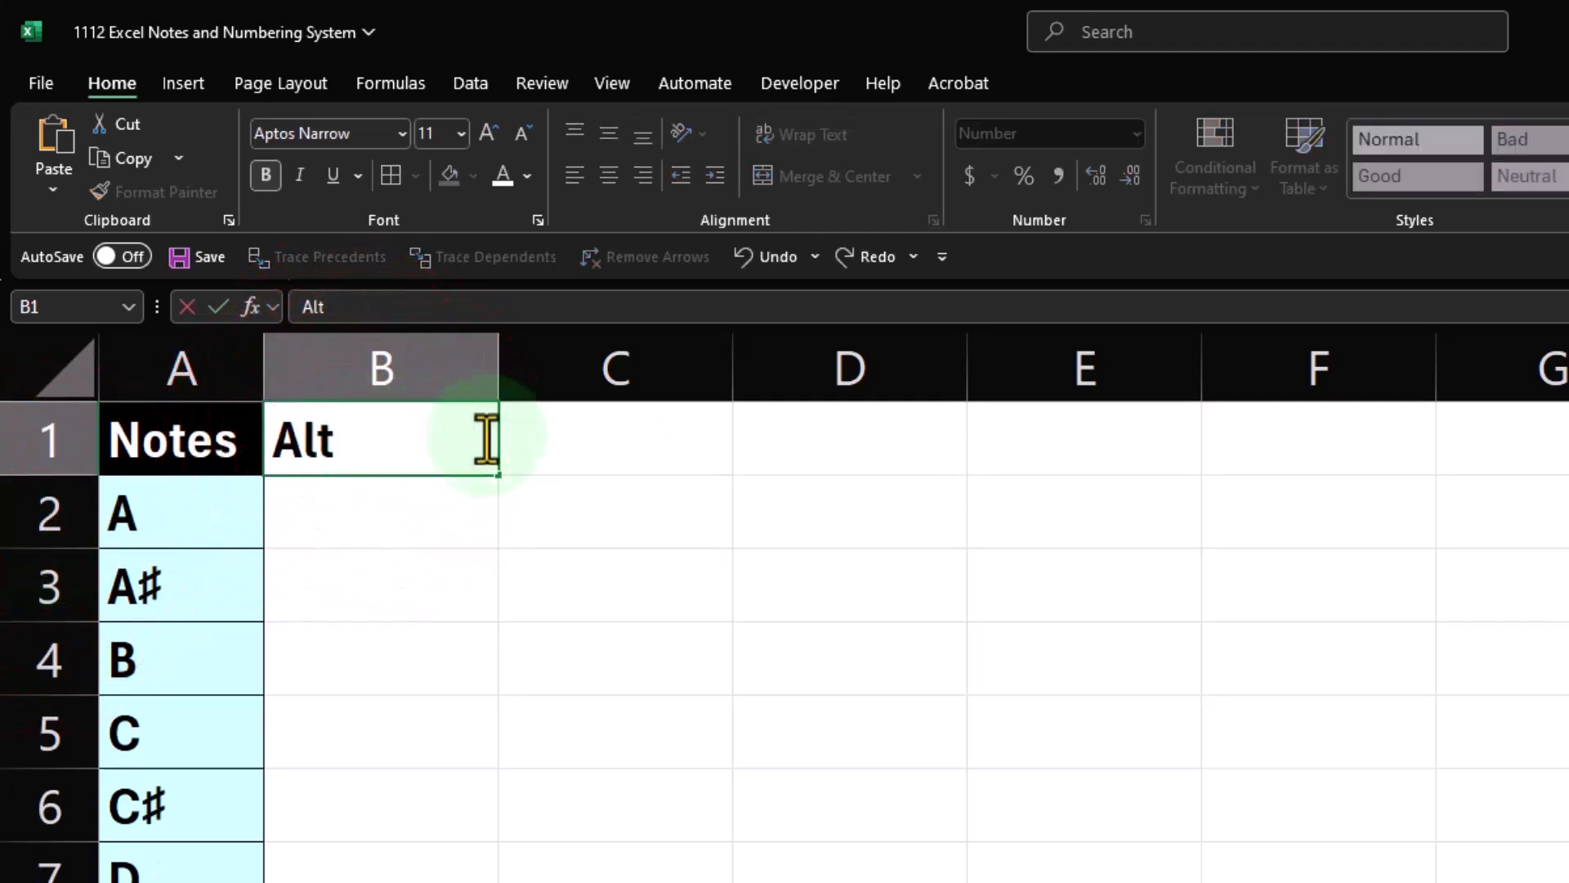
pyautogui.click(428, 509)
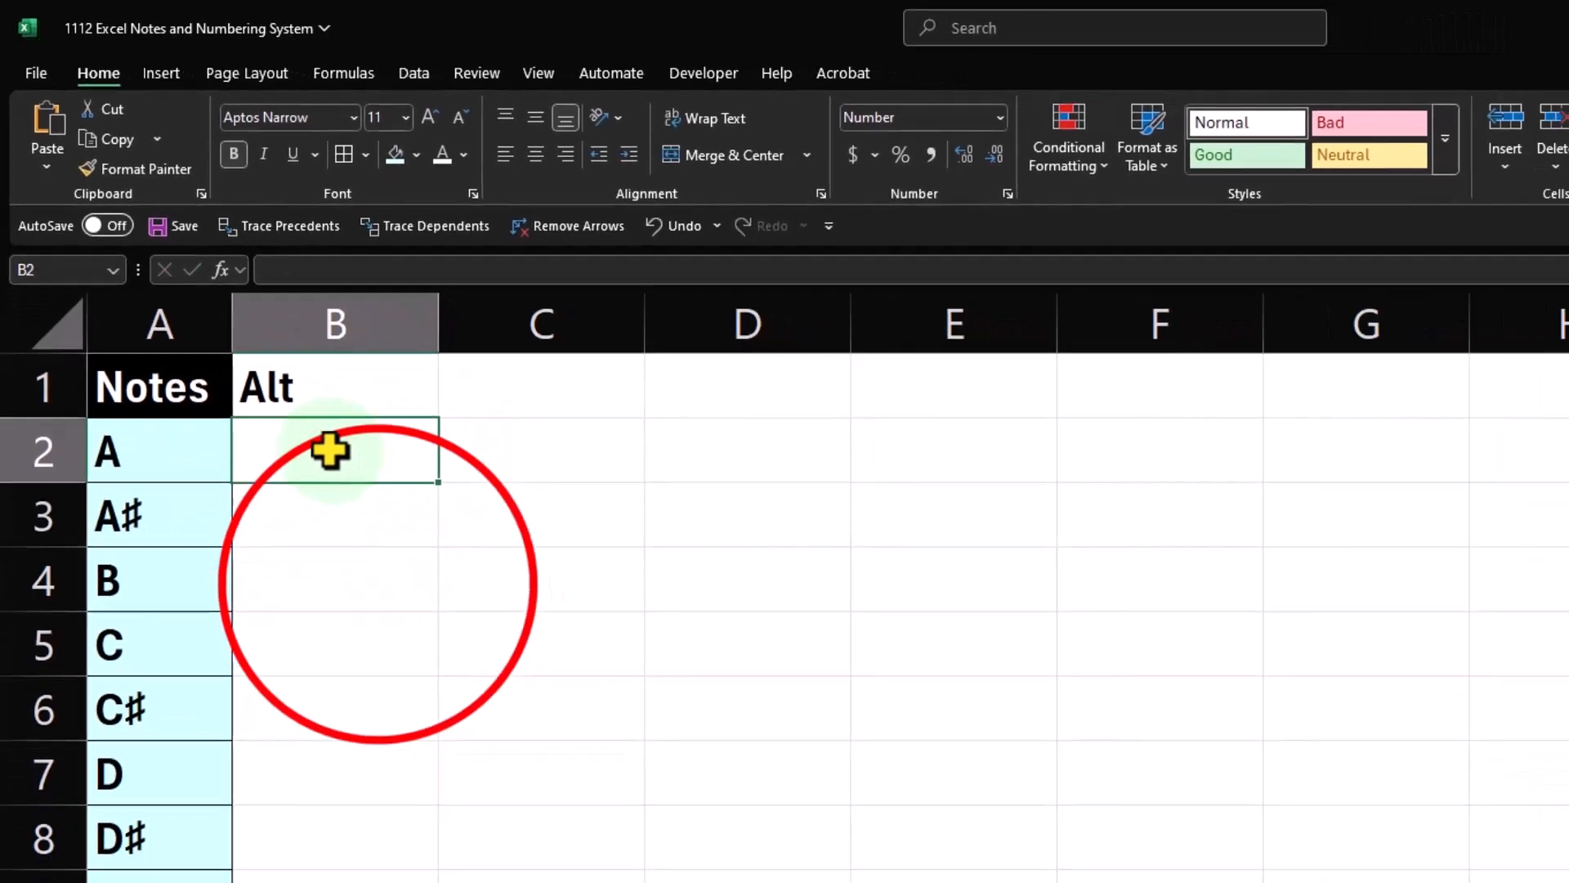
pyautogui.hotkey('ctrl', 'v')
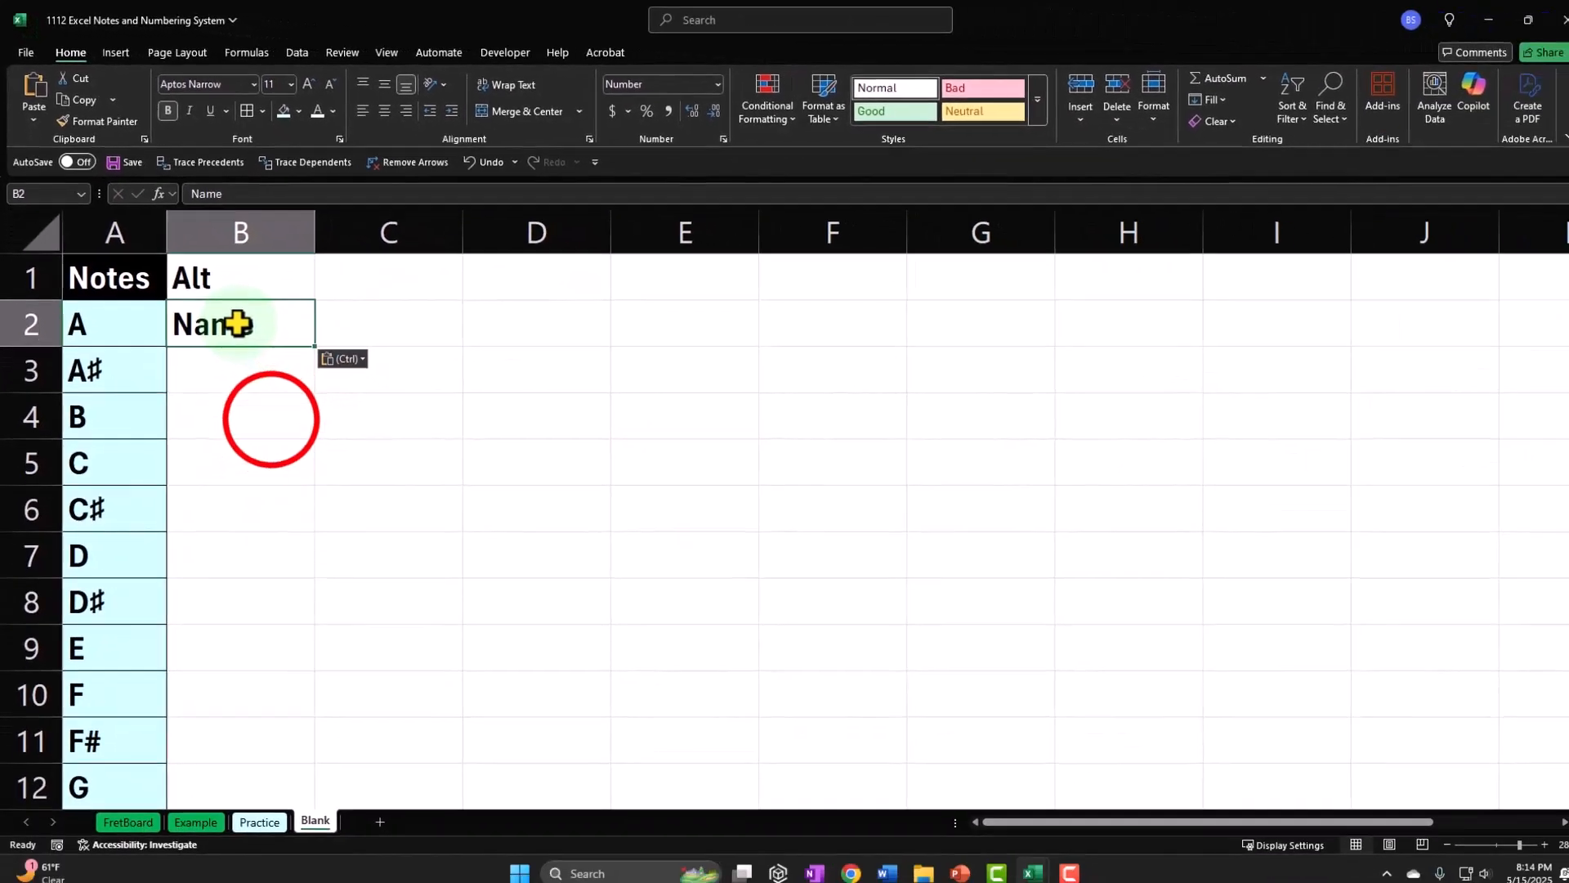
pyautogui.click(431, 665)
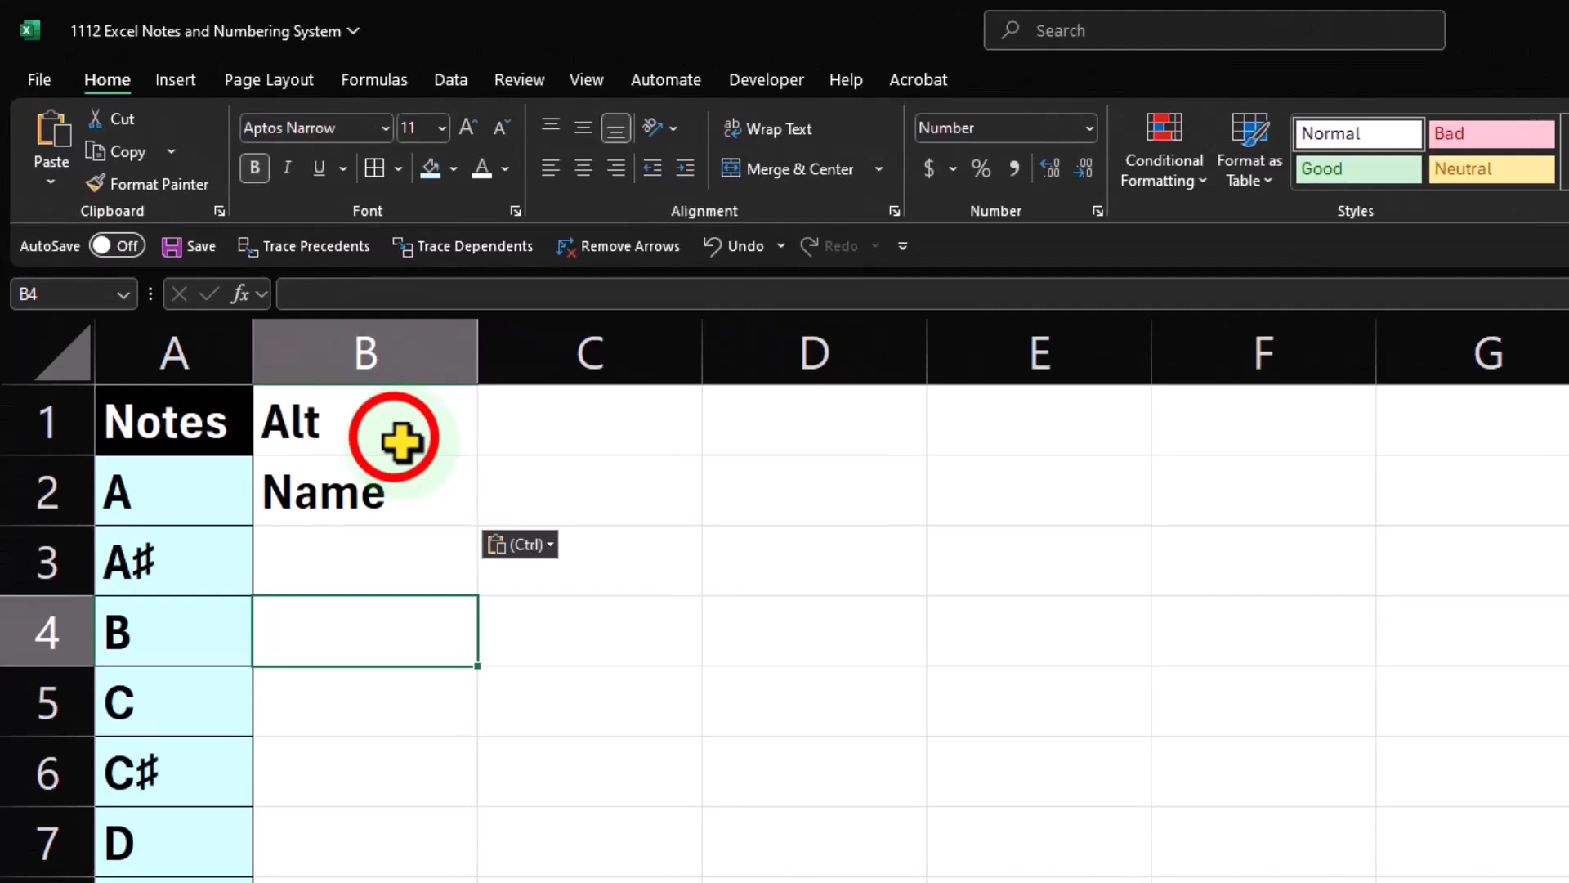
pyautogui.moveTo(265, 287); pyautogui.dragTo(257, 311)
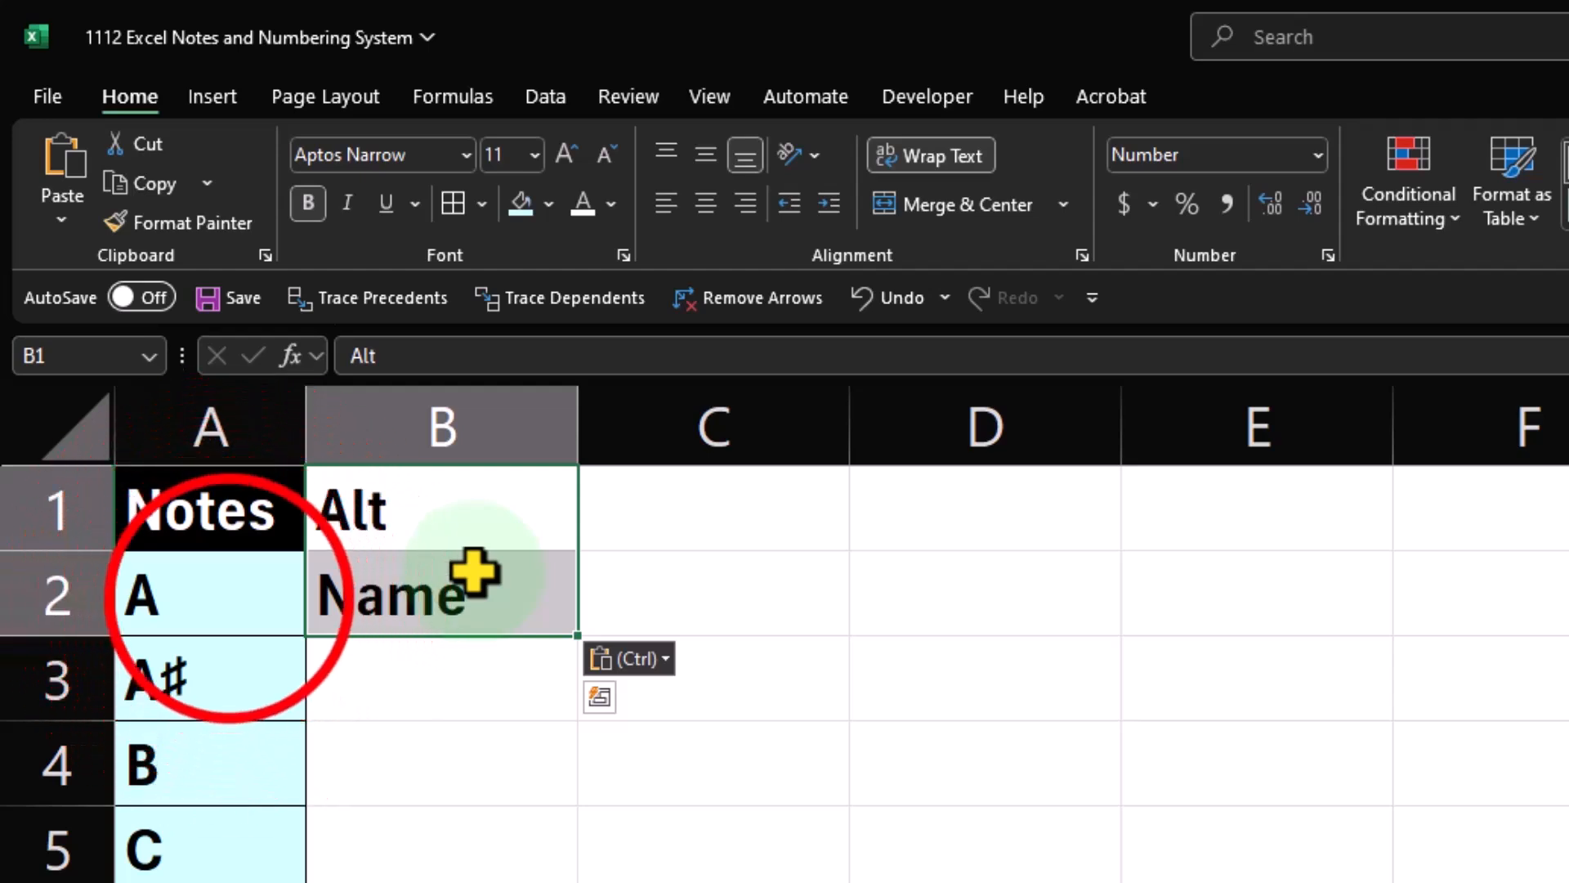
pyautogui.moveTo(228, 596); pyautogui.dragTo(349, 689)
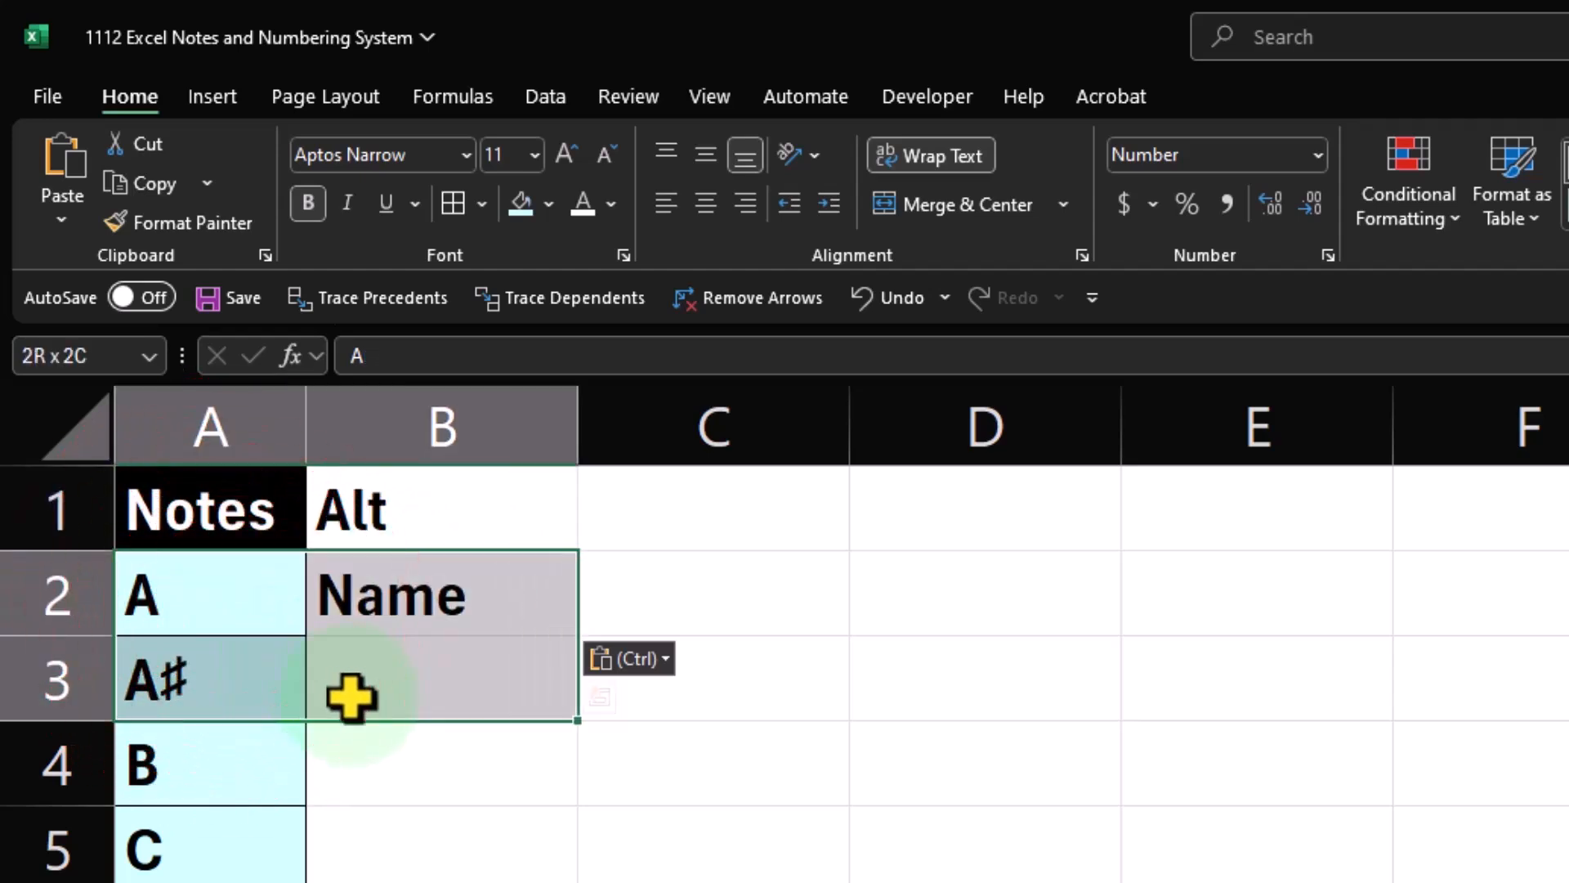
pyautogui.click(214, 100)
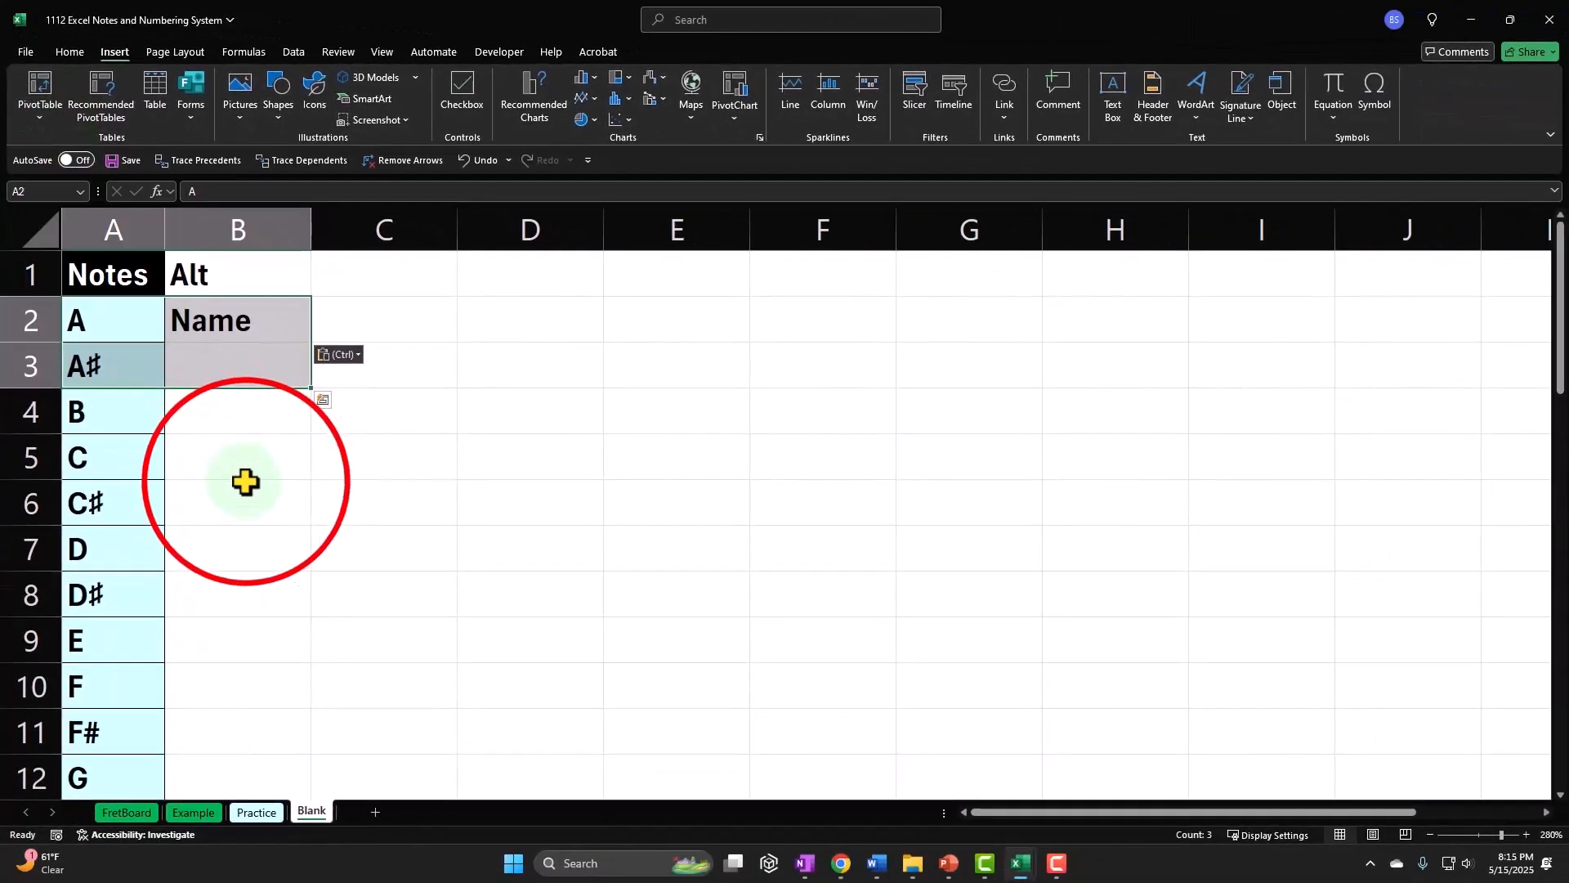
pyautogui.click(247, 484)
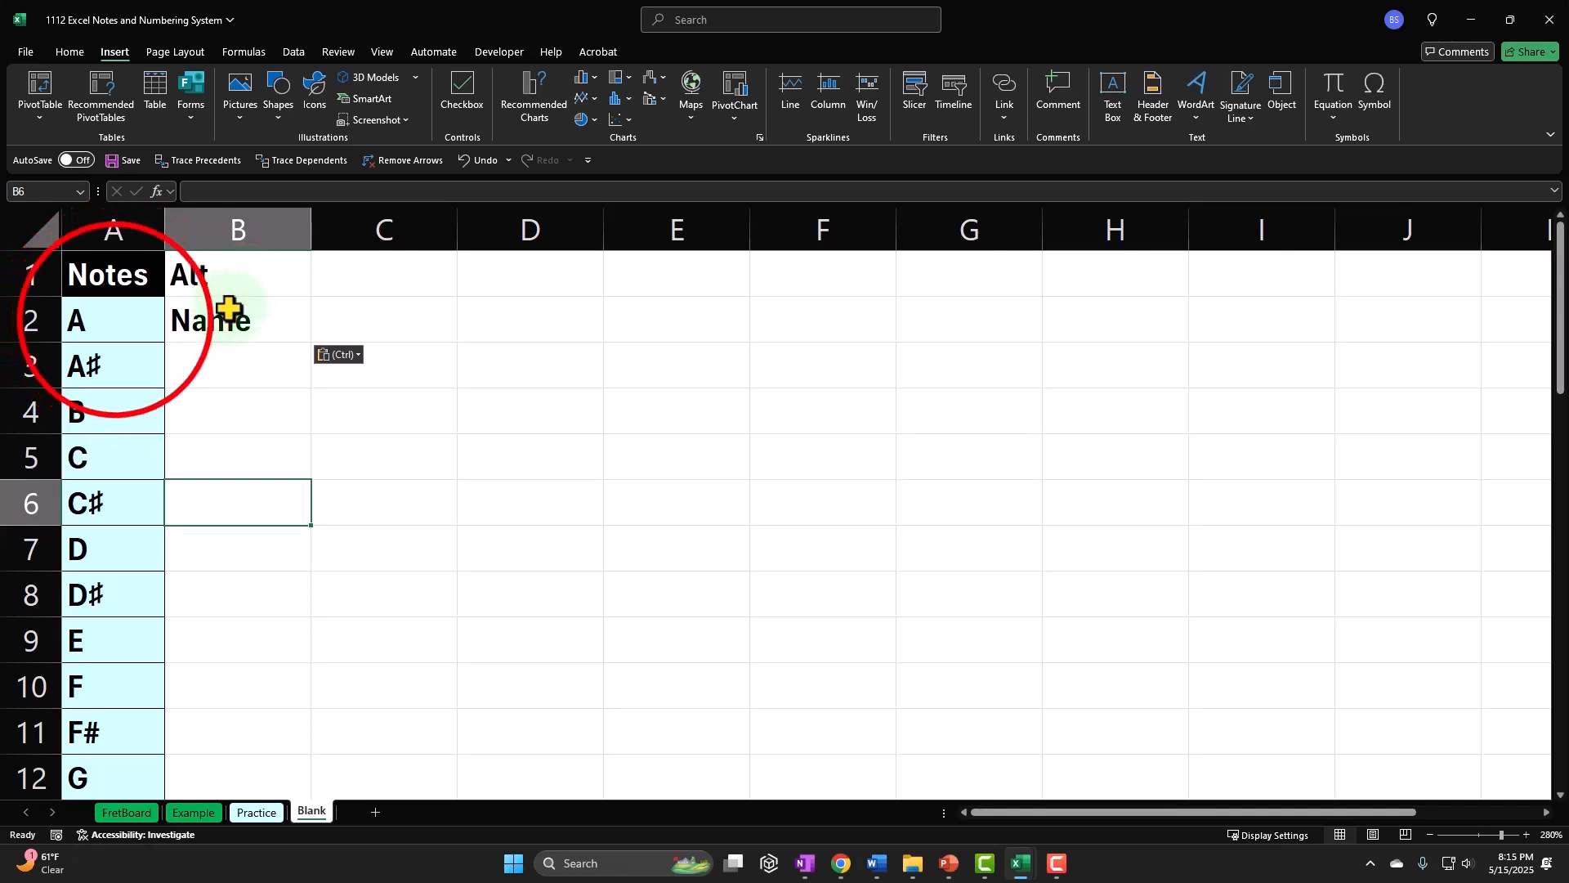
pyautogui.click(119, 319)
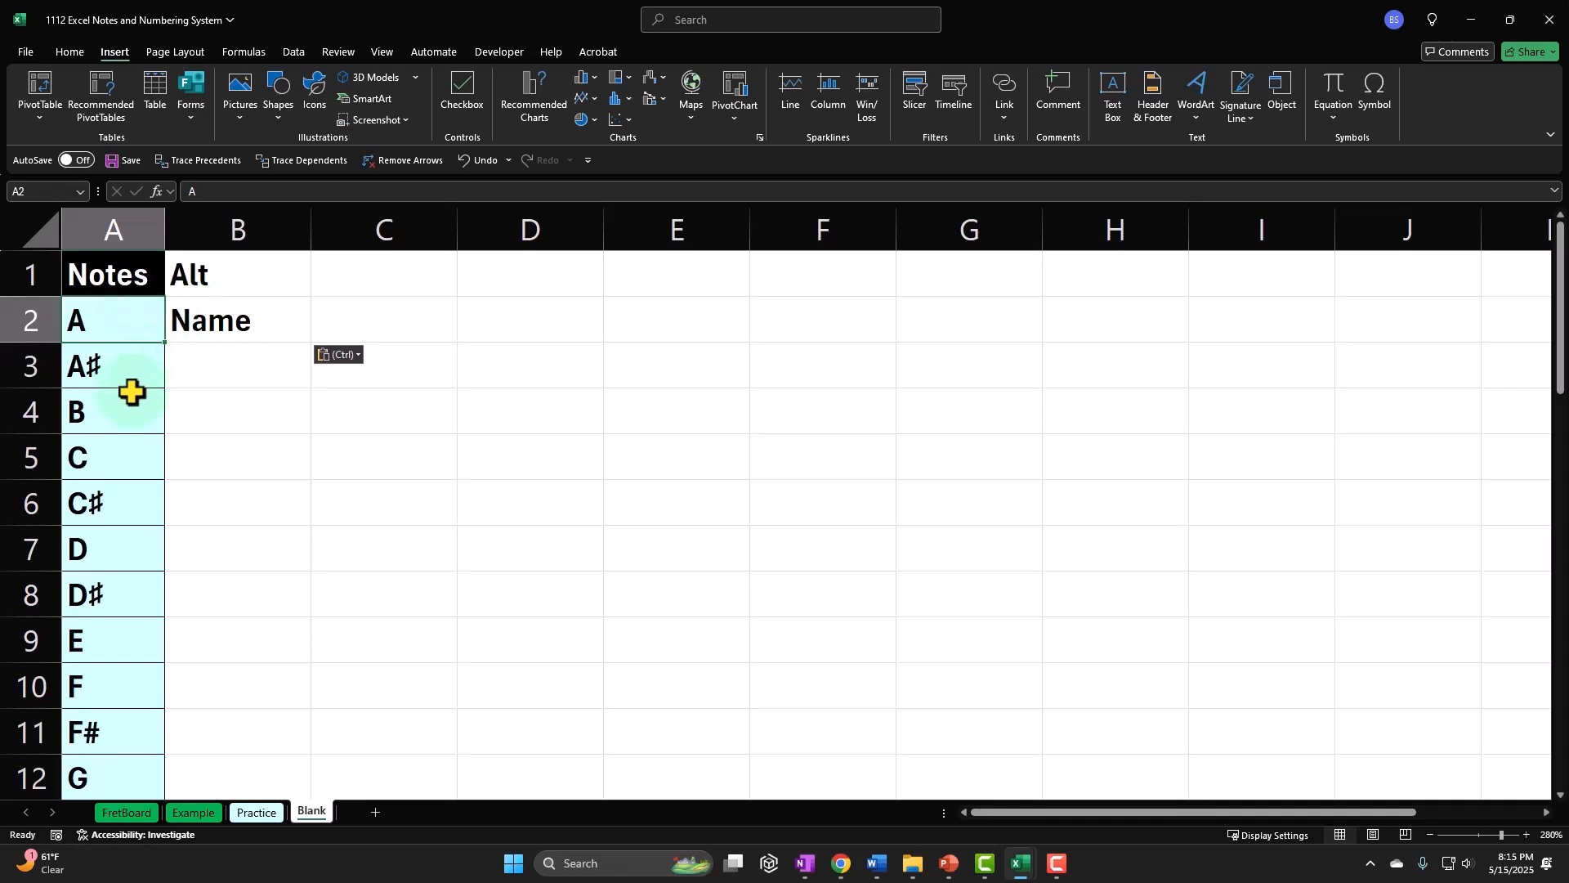
# Try to move the notes in A2:A13 down one row, and undo the move
pyautogui.moveTo(126, 322); pyautogui.dragTo(107, 745)
pyautogui.scroll(1, 112, 695)
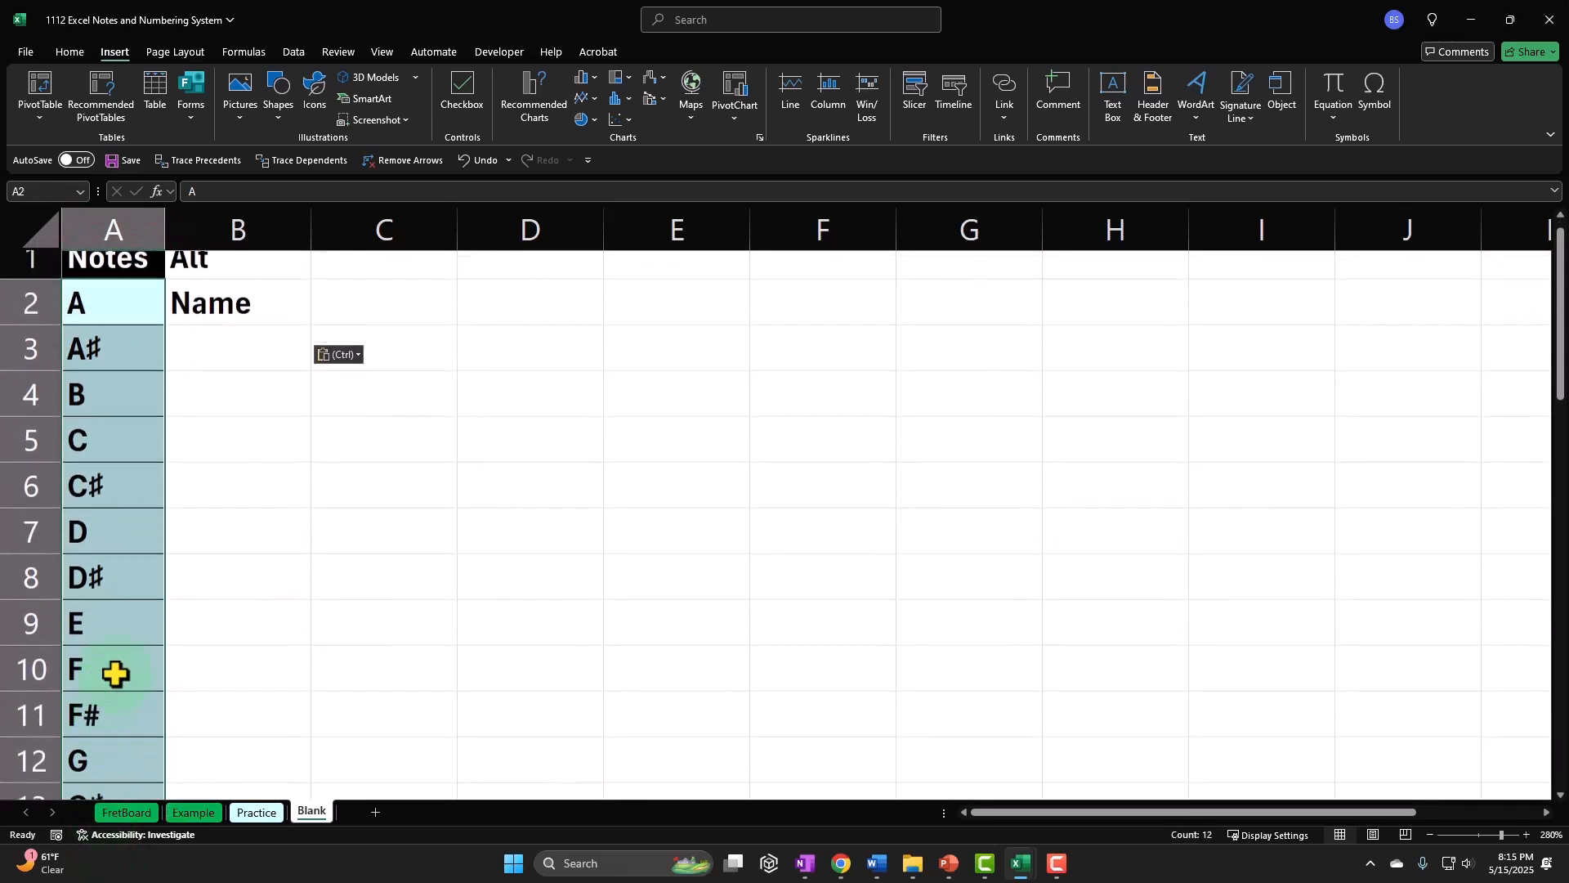
pyautogui.moveTo(160, 321); pyautogui.dragTo(163, 353)
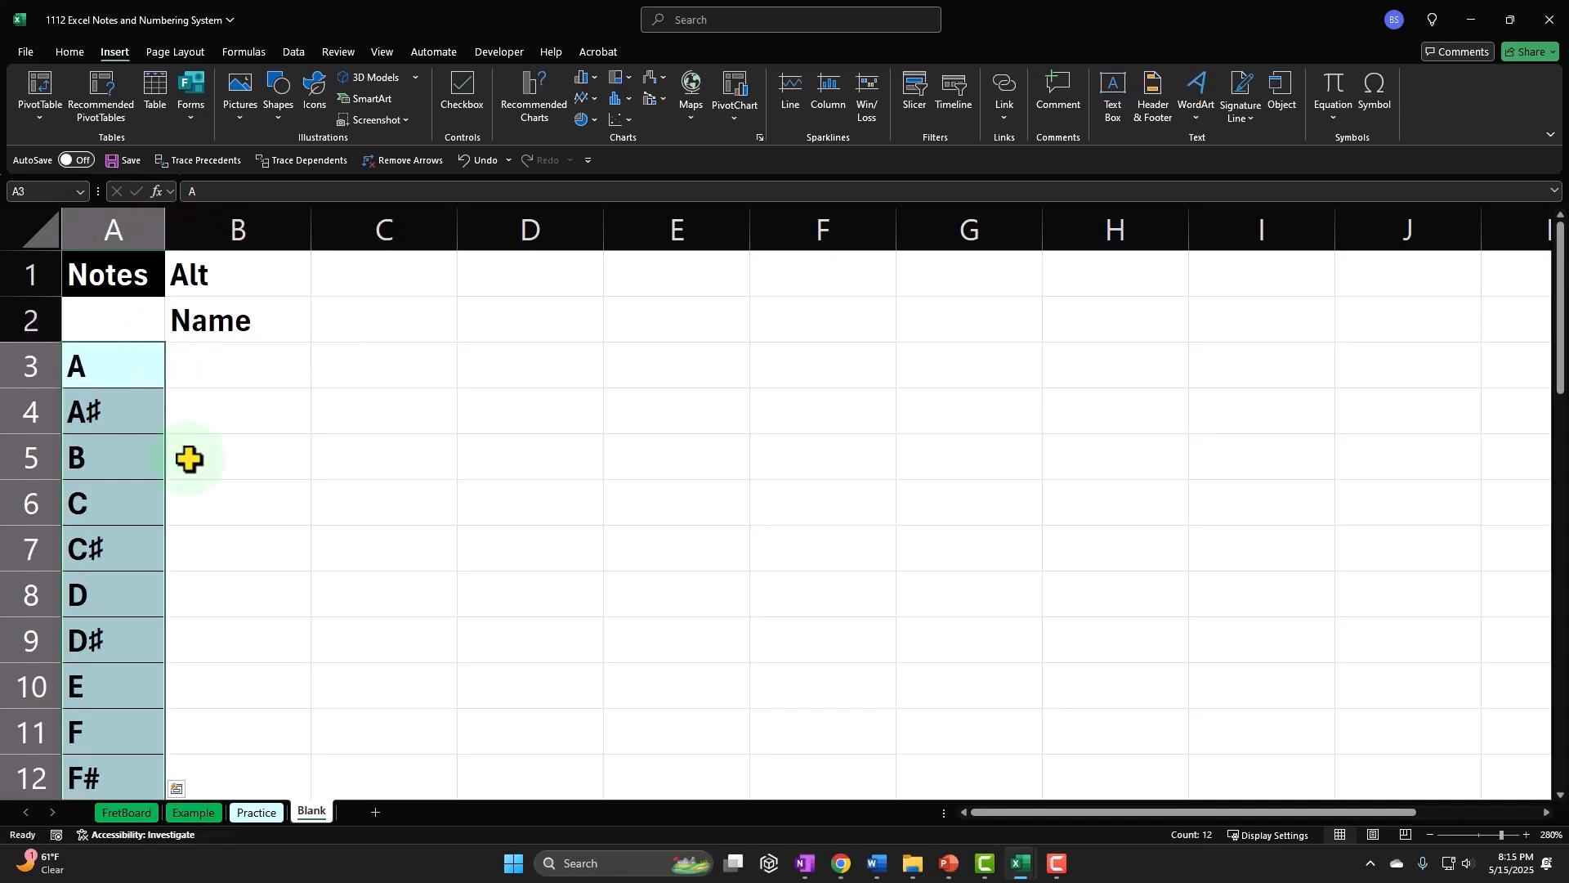
pyautogui.hotkey('ctrl', 'z')
pyautogui.click(278, 416)
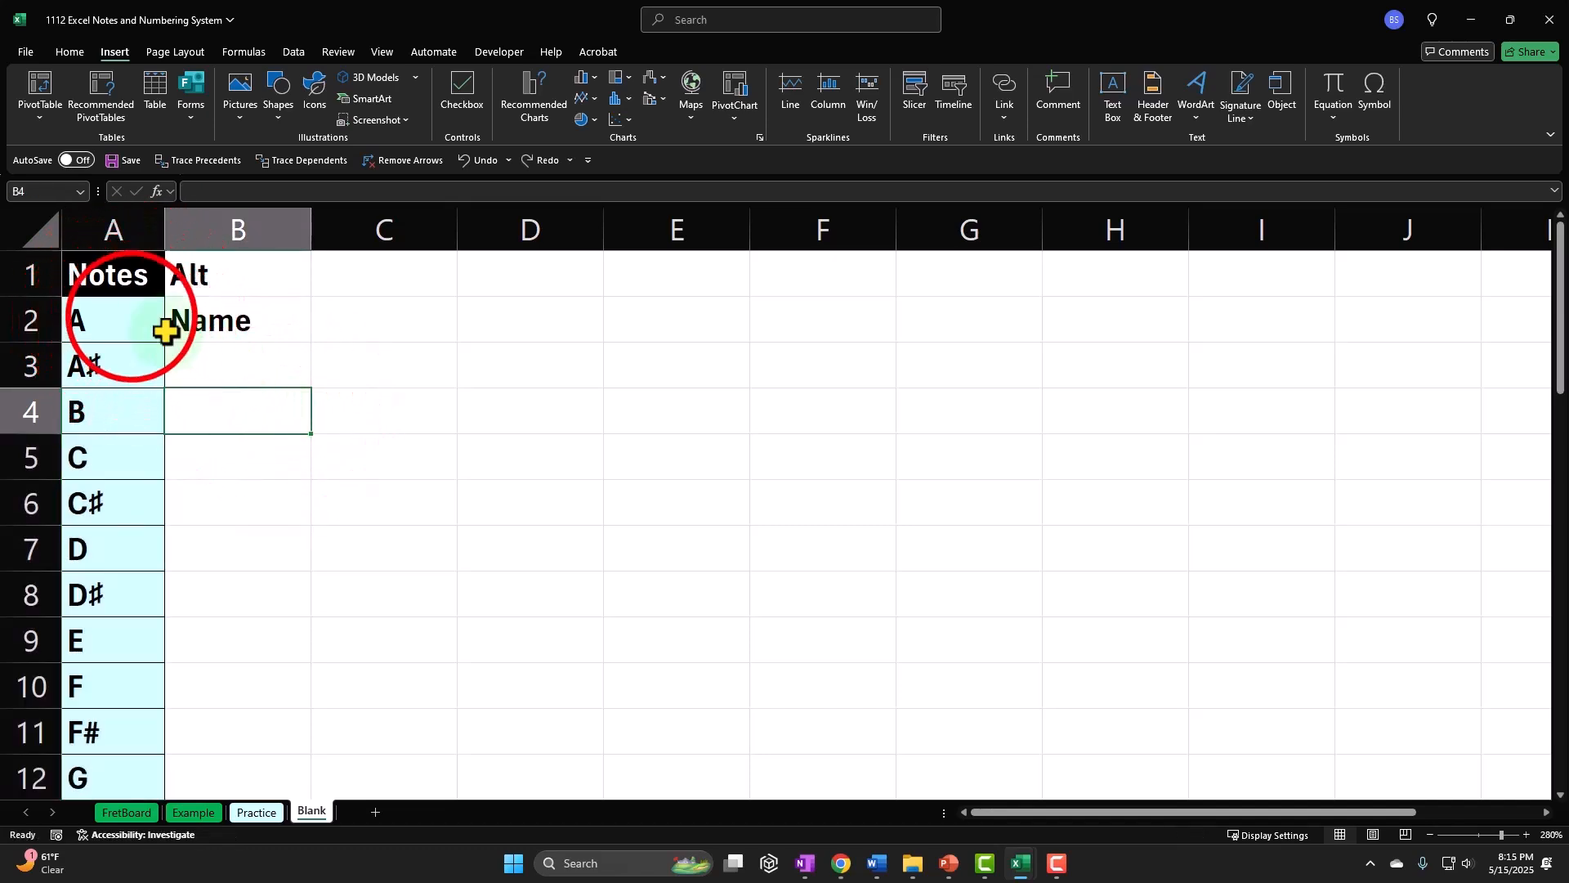
# Insert a single cell at A2 with the Shift cells down option so the notes list starts in A3
pyautogui.click(132, 317)
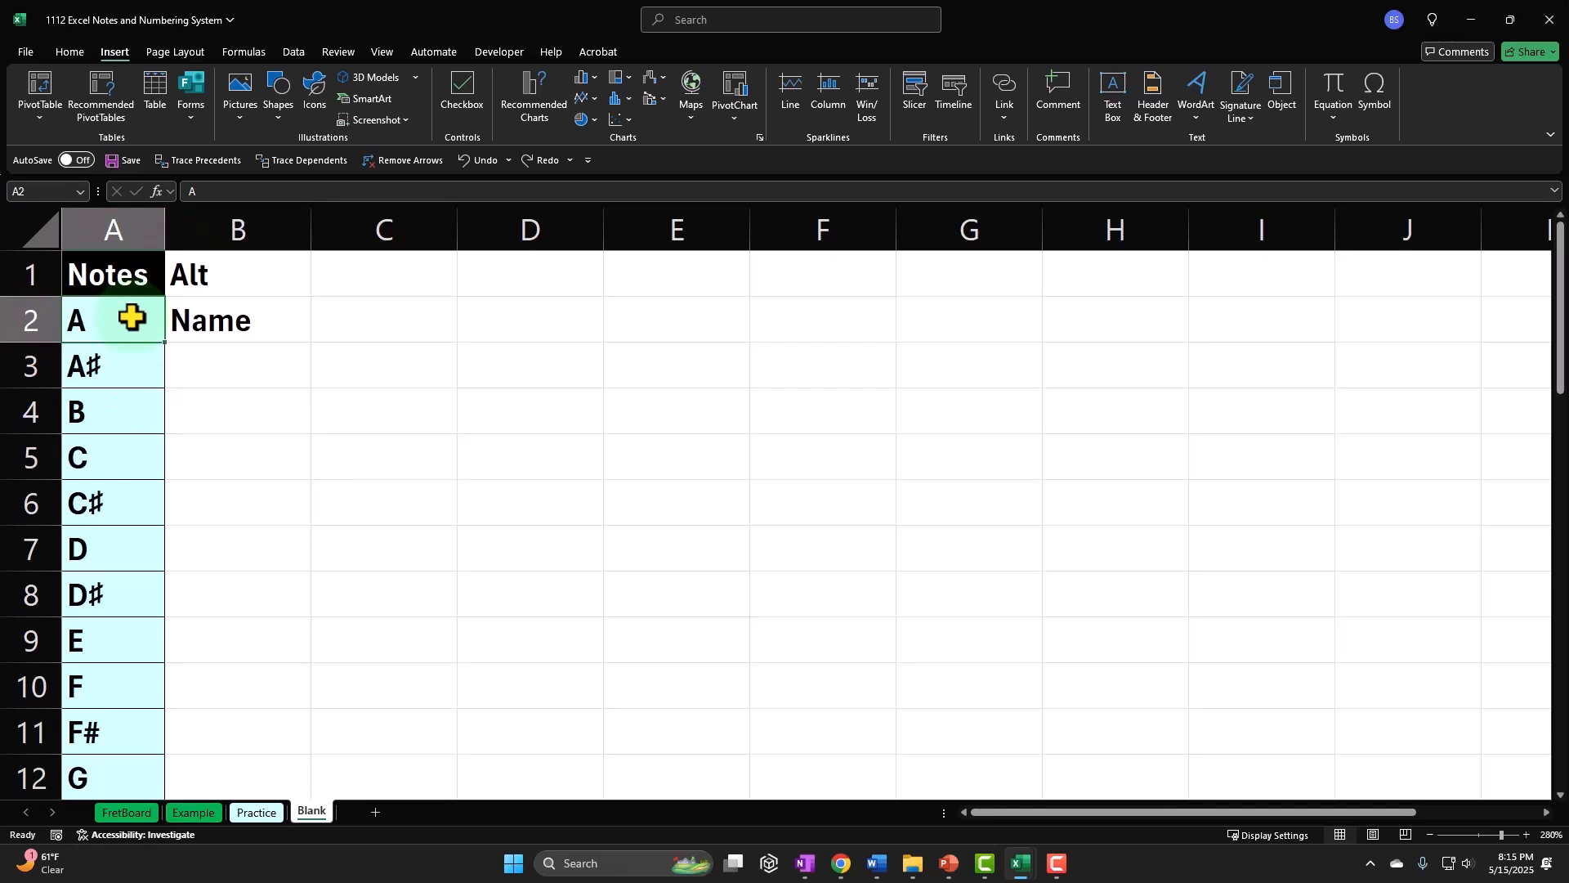
pyautogui.press('ctrl')
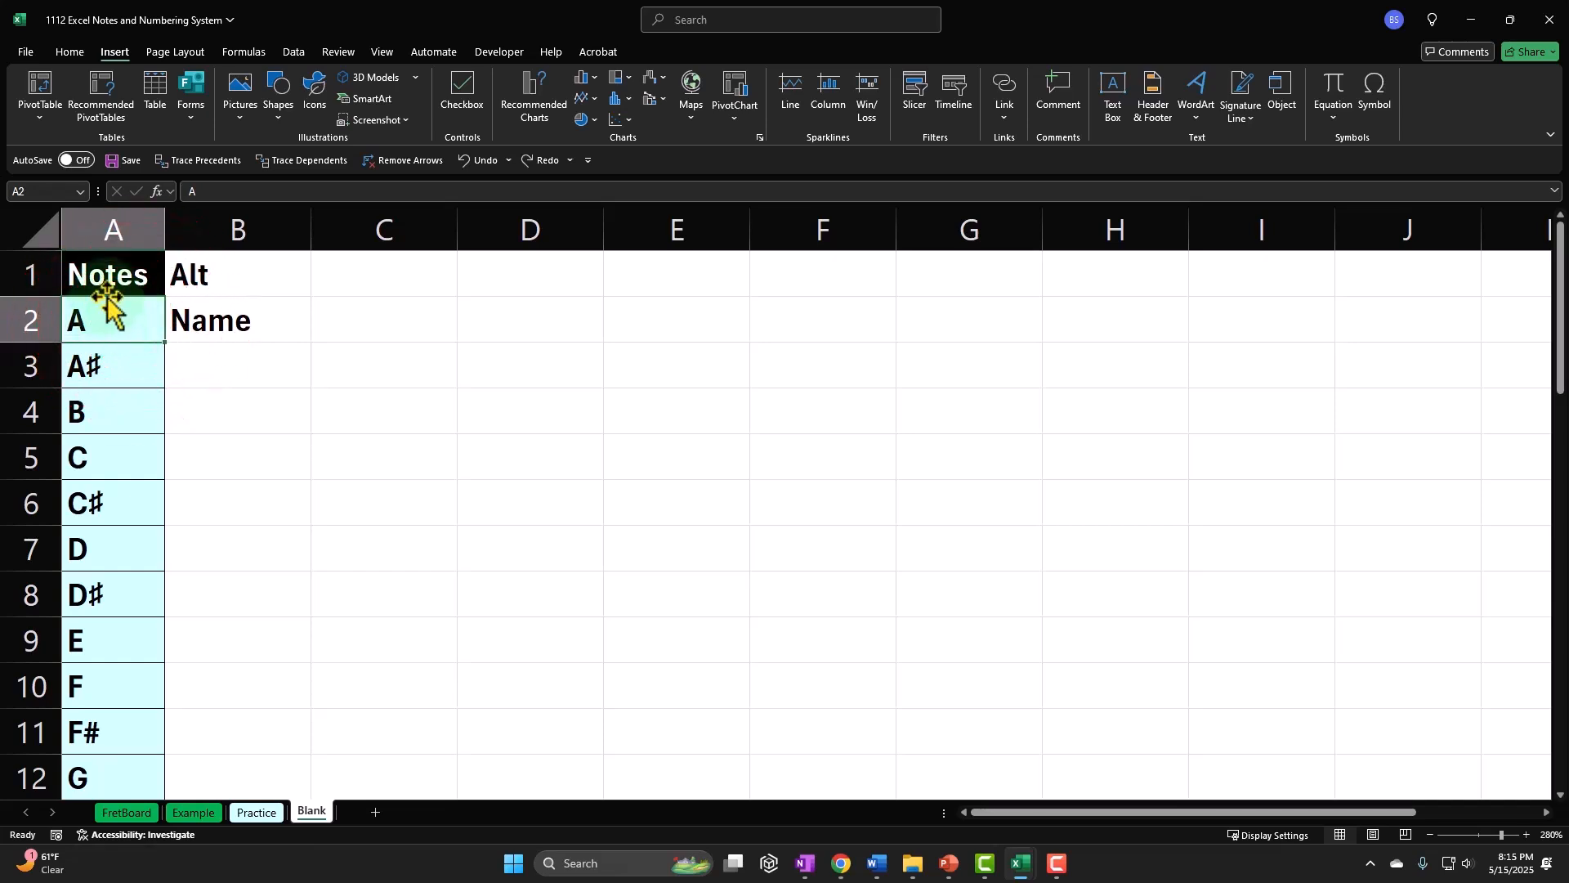
pyautogui.click(24, 320)
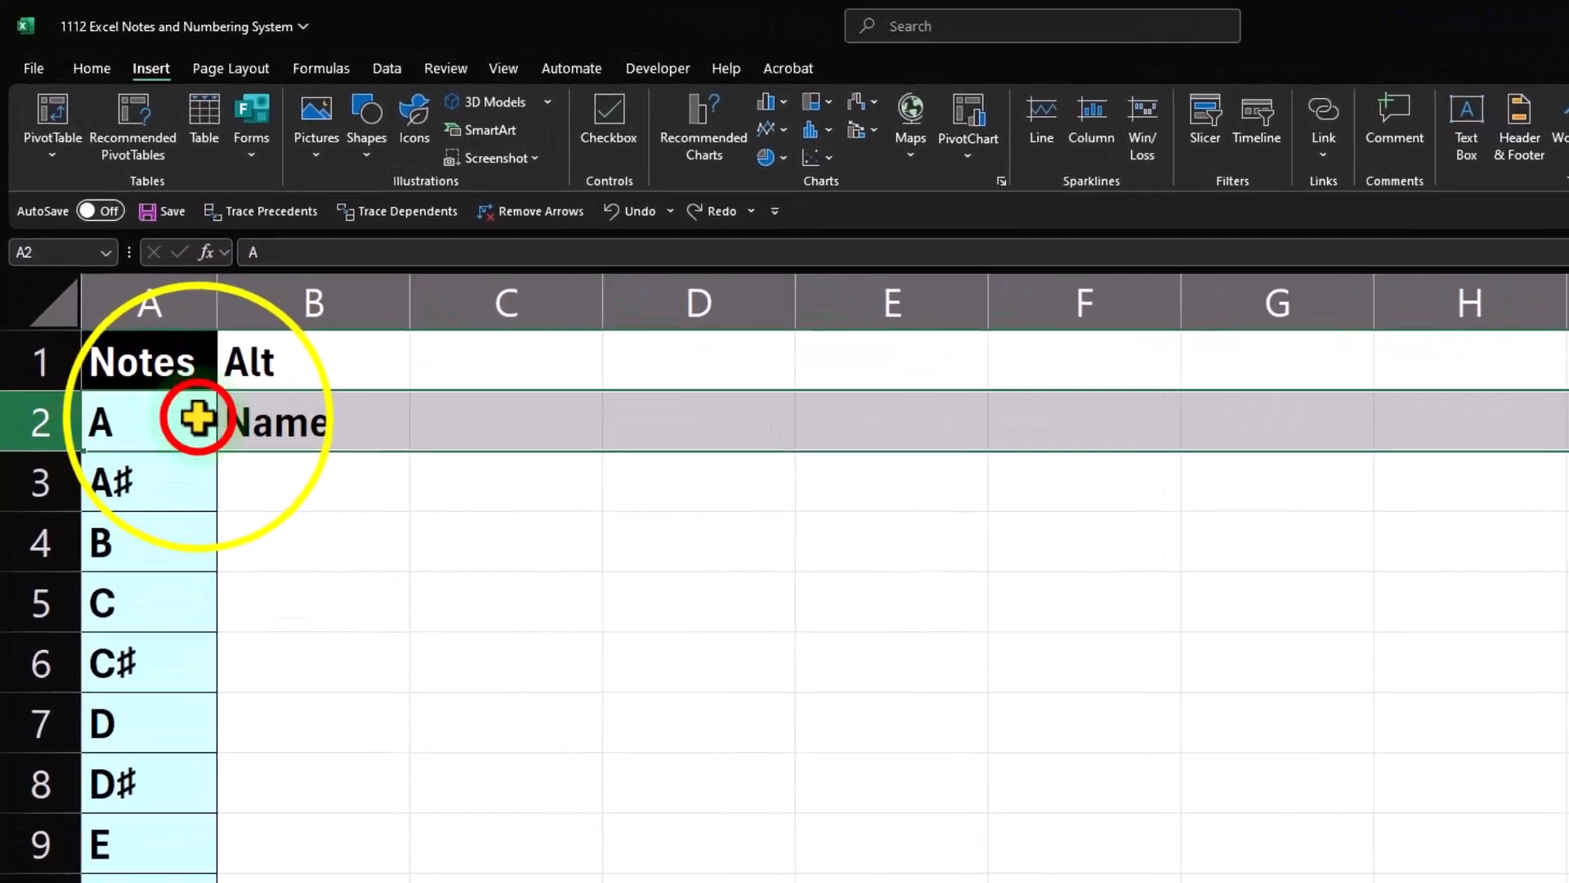
pyautogui.rightClick(155, 327)
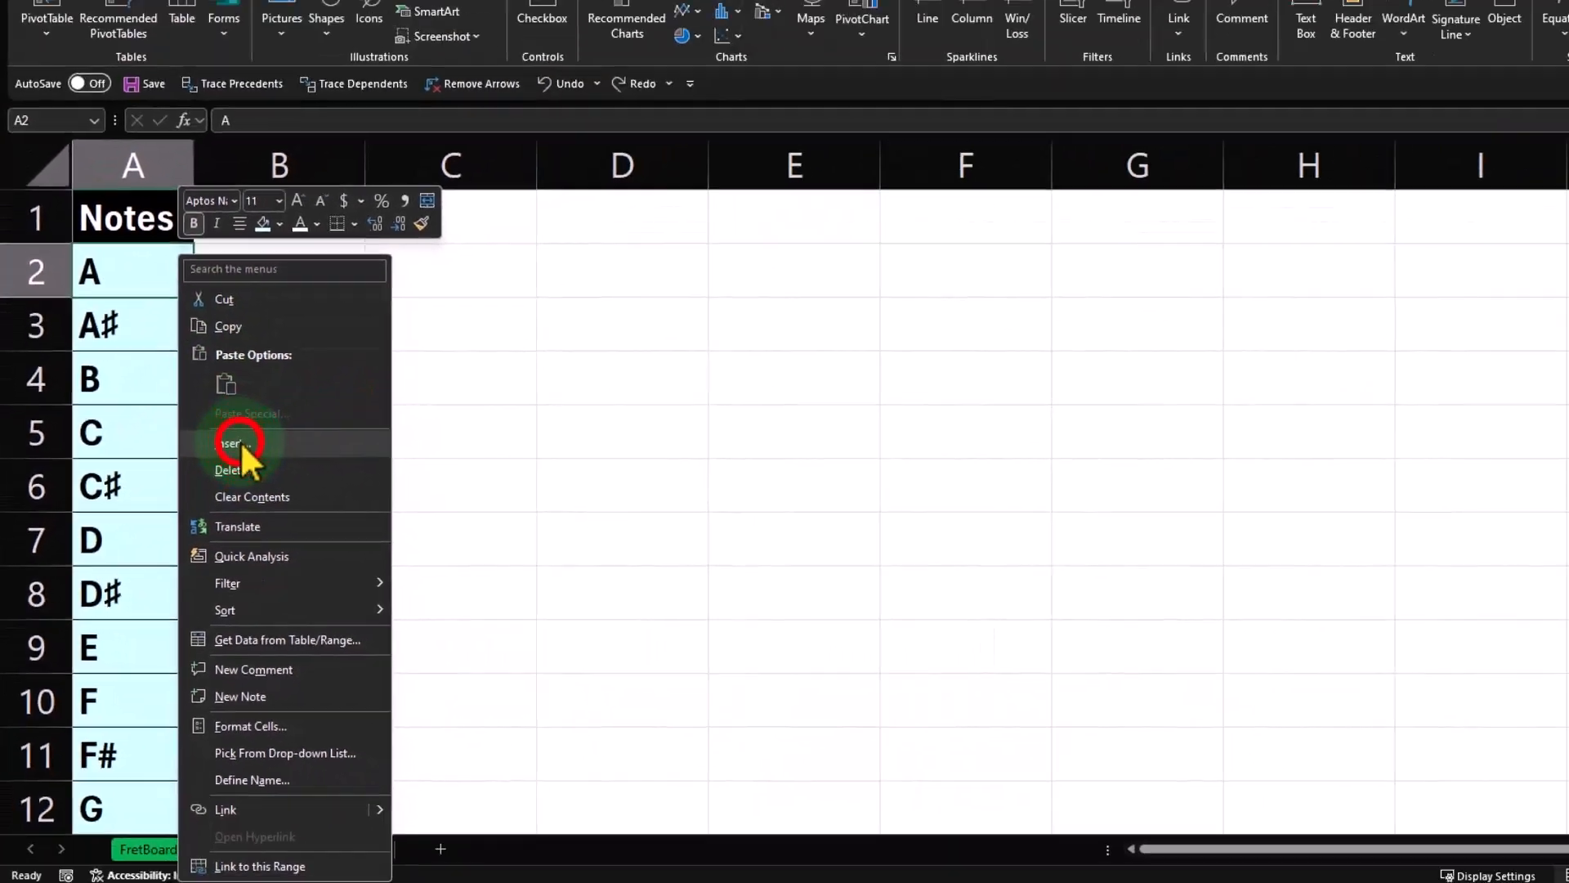
pyautogui.click(322, 382)
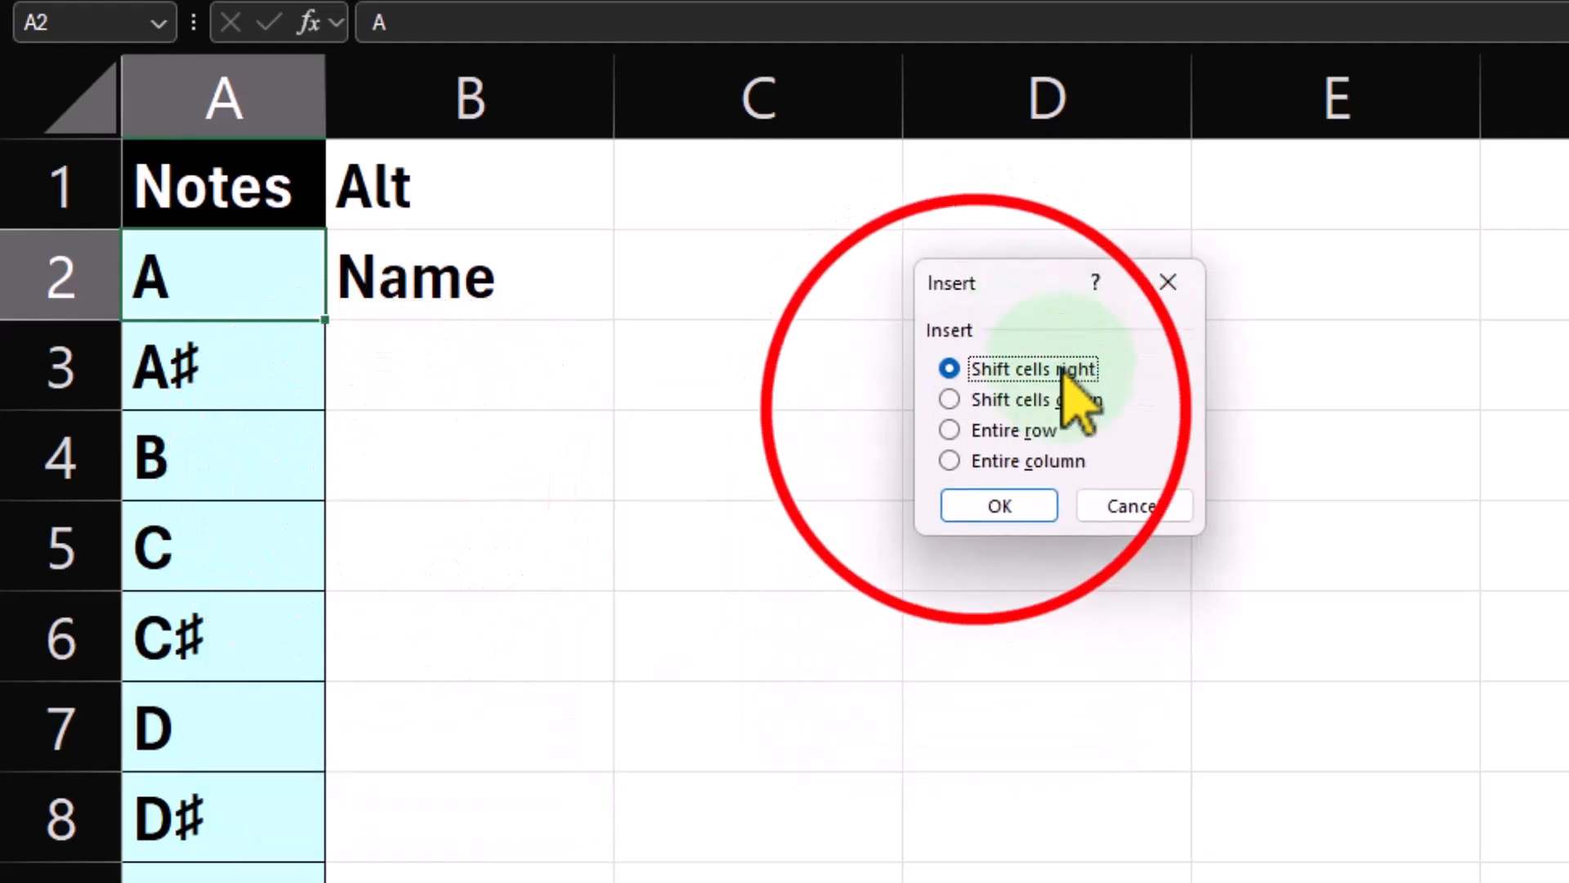
pyautogui.click(979, 408)
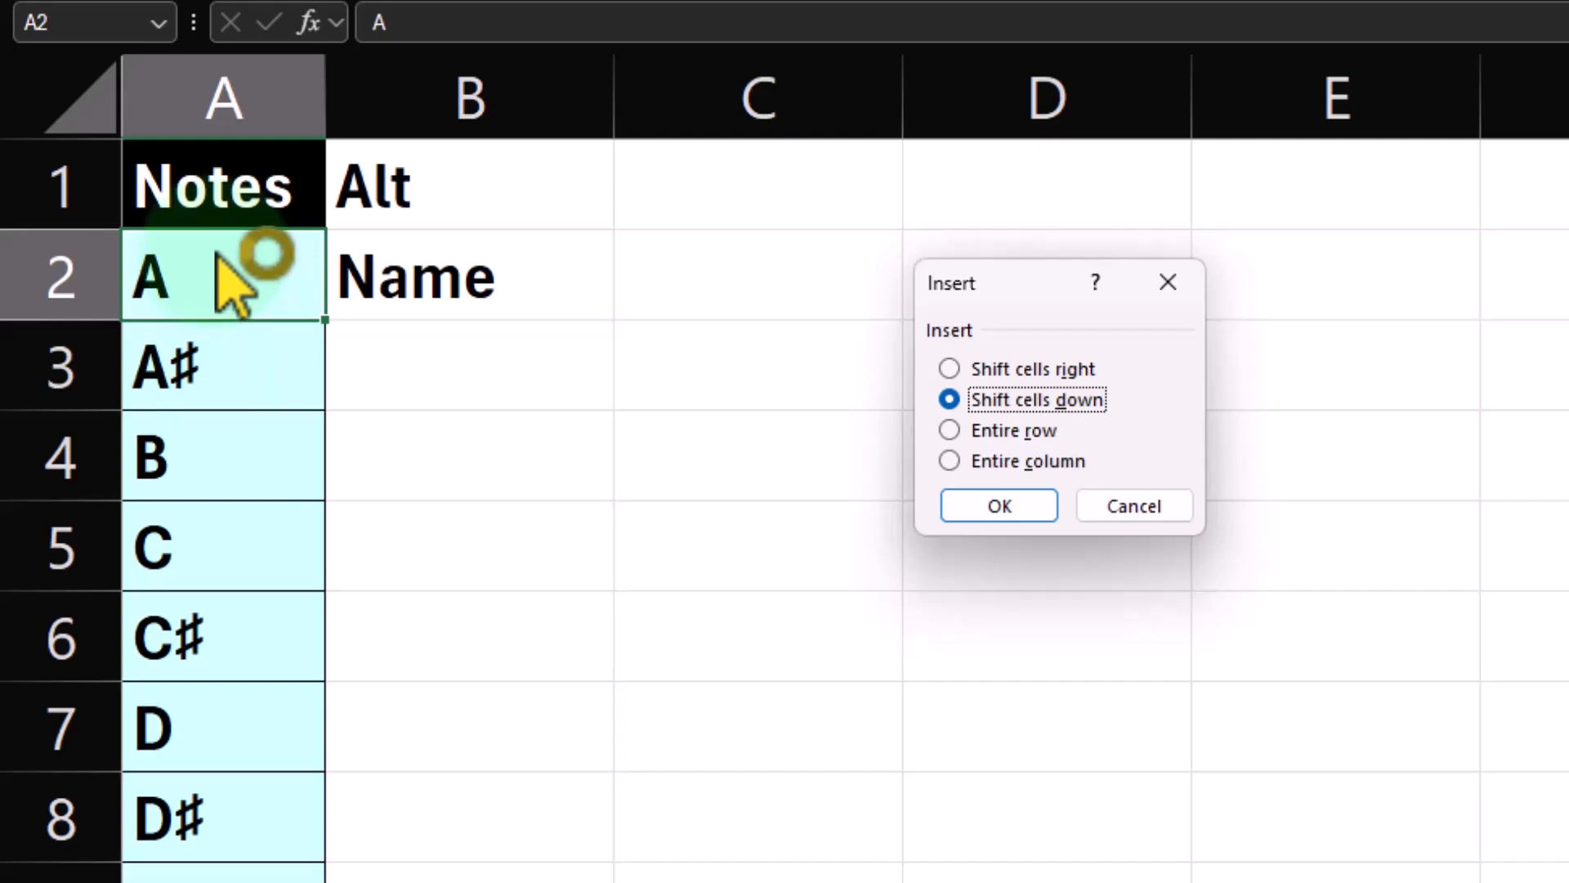
pyautogui.click(998, 507)
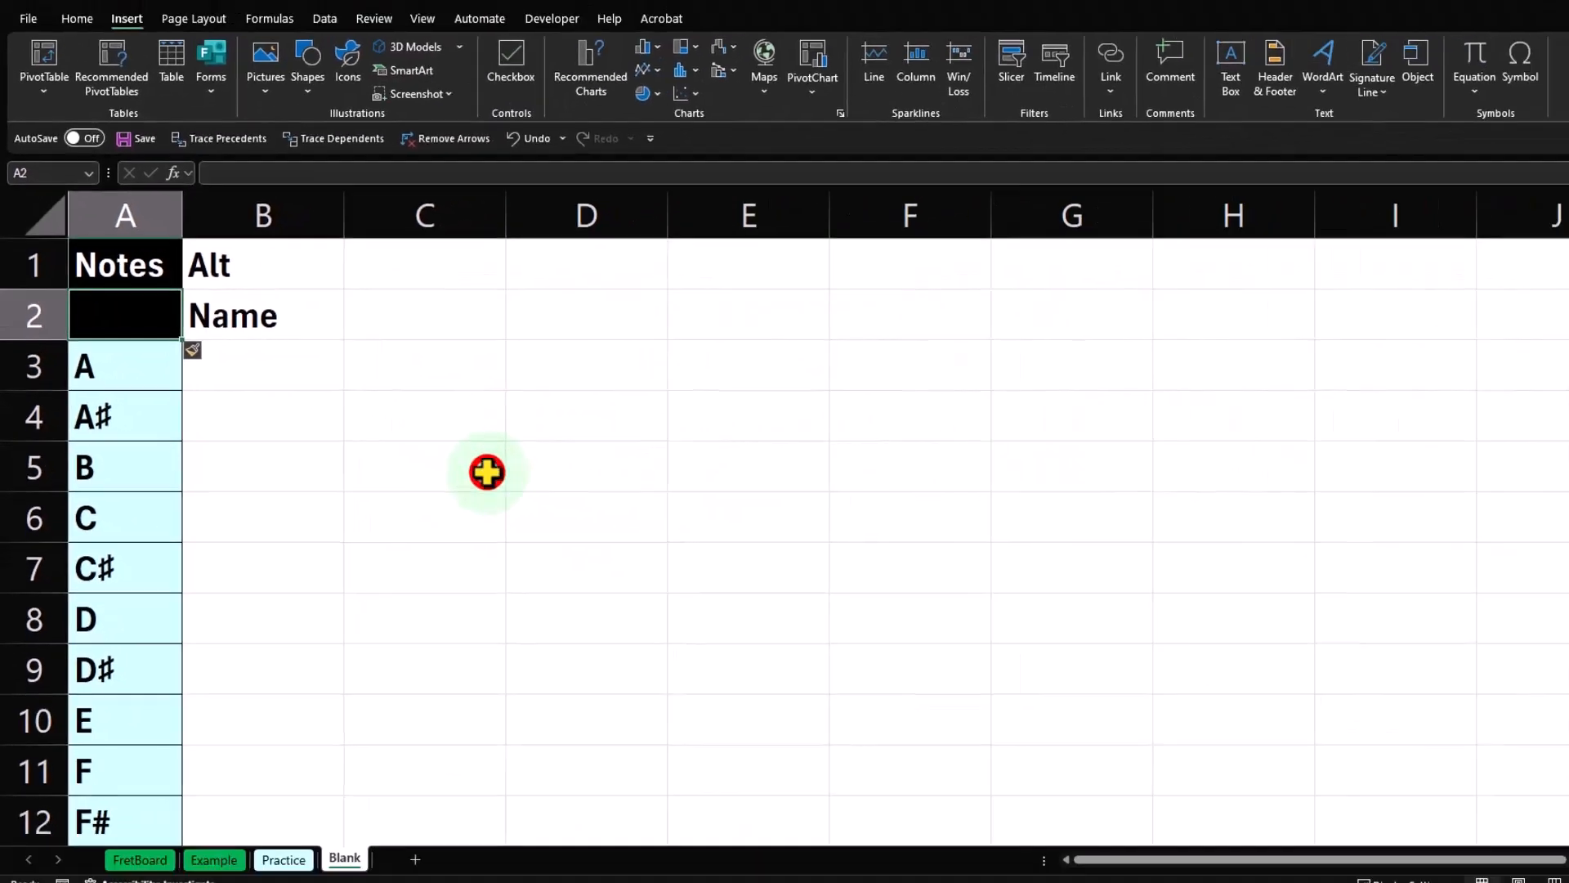
pyautogui.click(487, 472)
# Format the Alt Name heading in B1:B2 with a black fill, white font and centred text
pyautogui.click(115, 275)
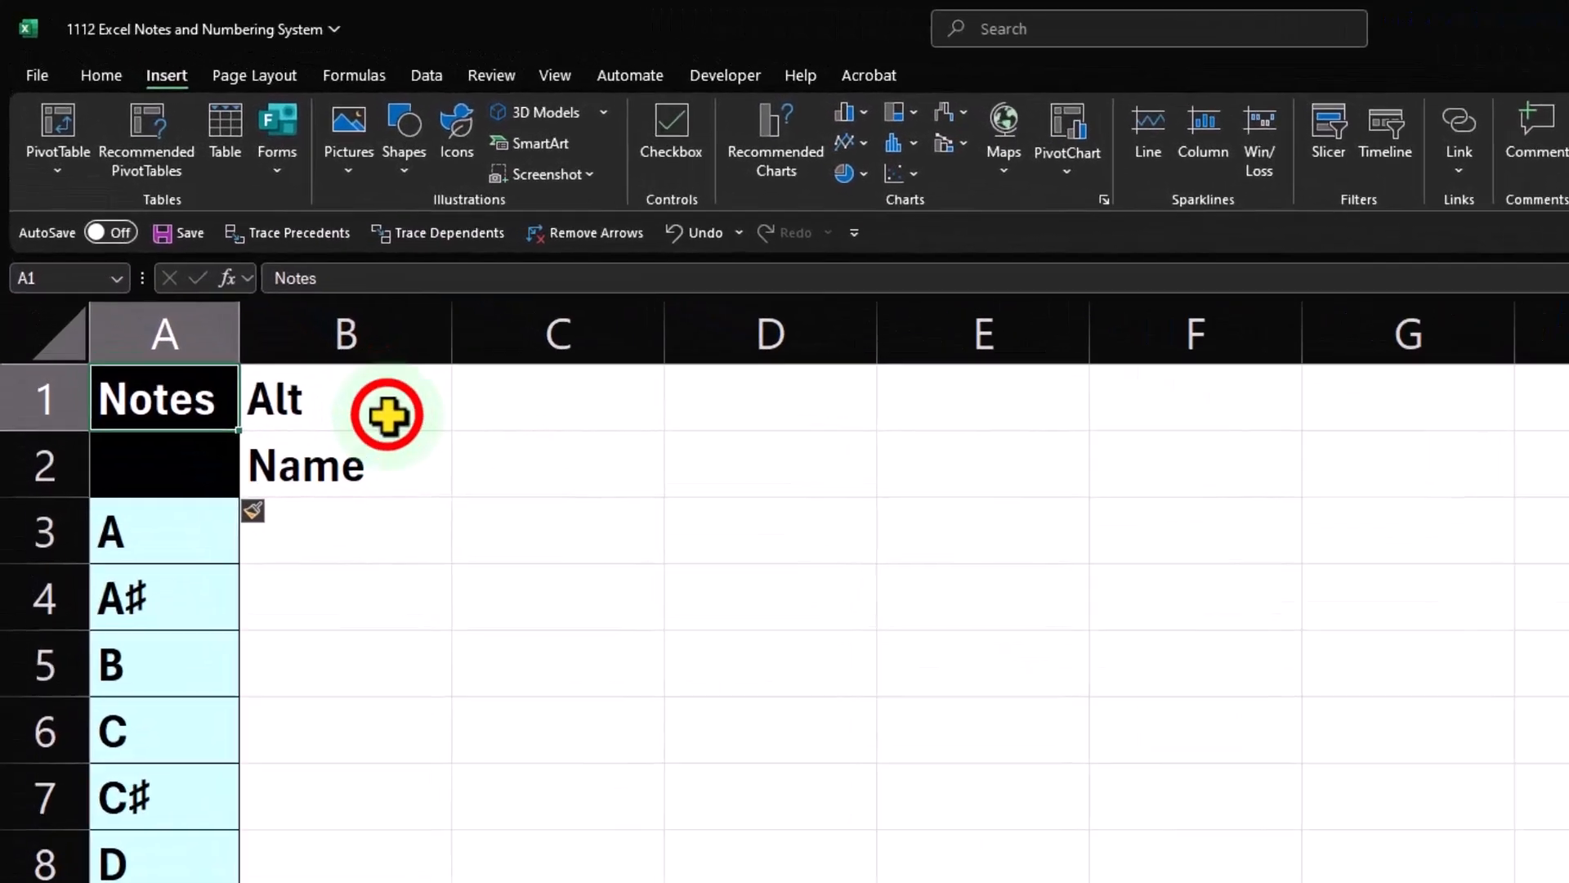
pyautogui.moveTo(262, 273); pyautogui.dragTo(265, 320)
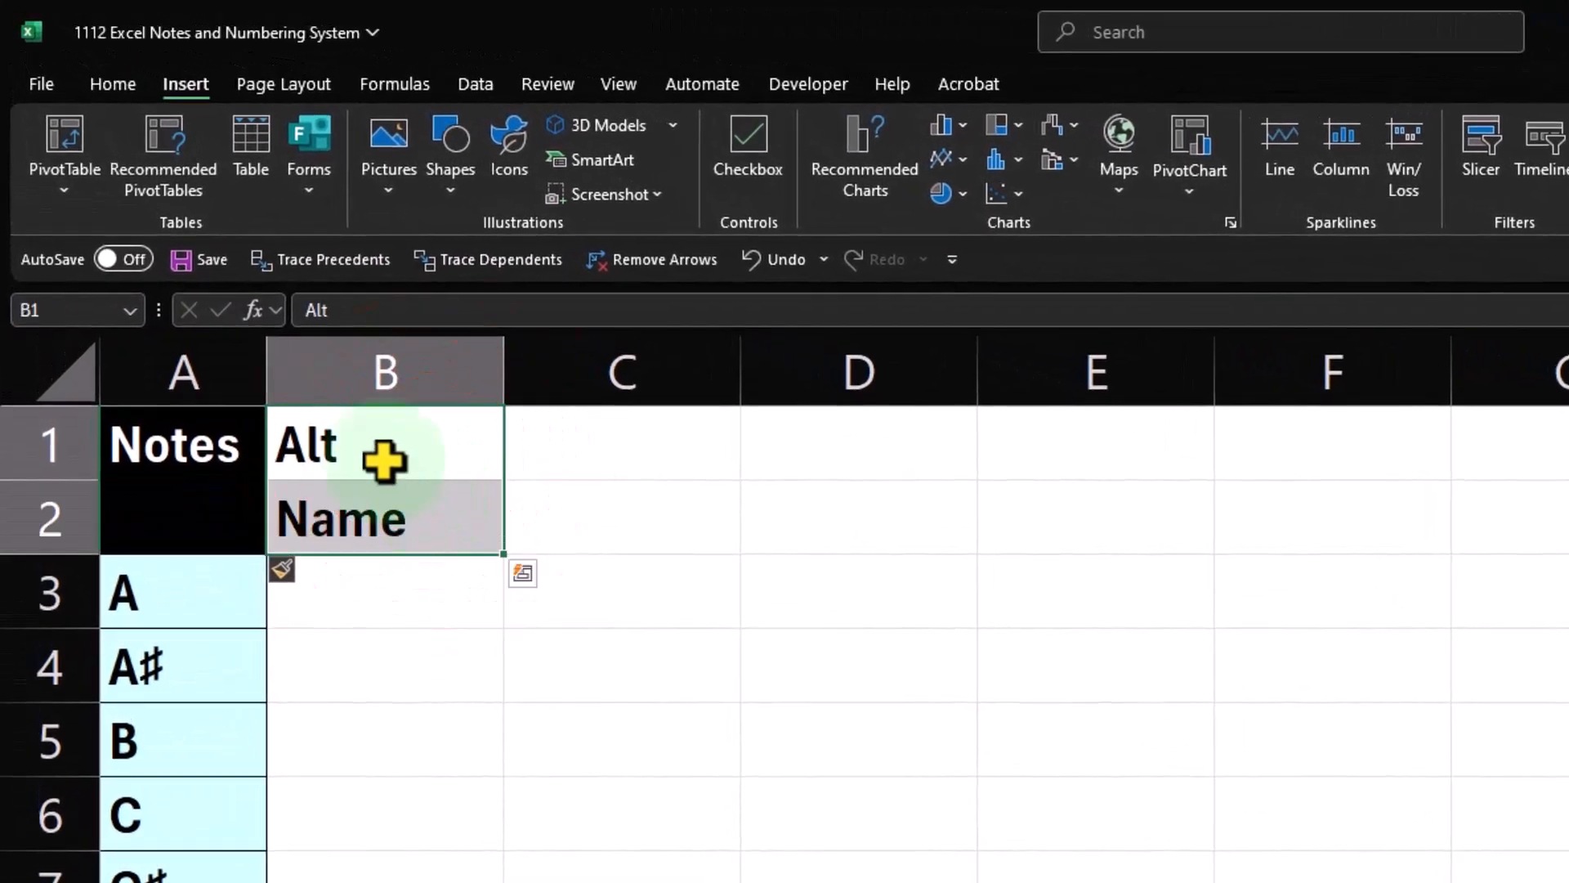
pyautogui.click(113, 84)
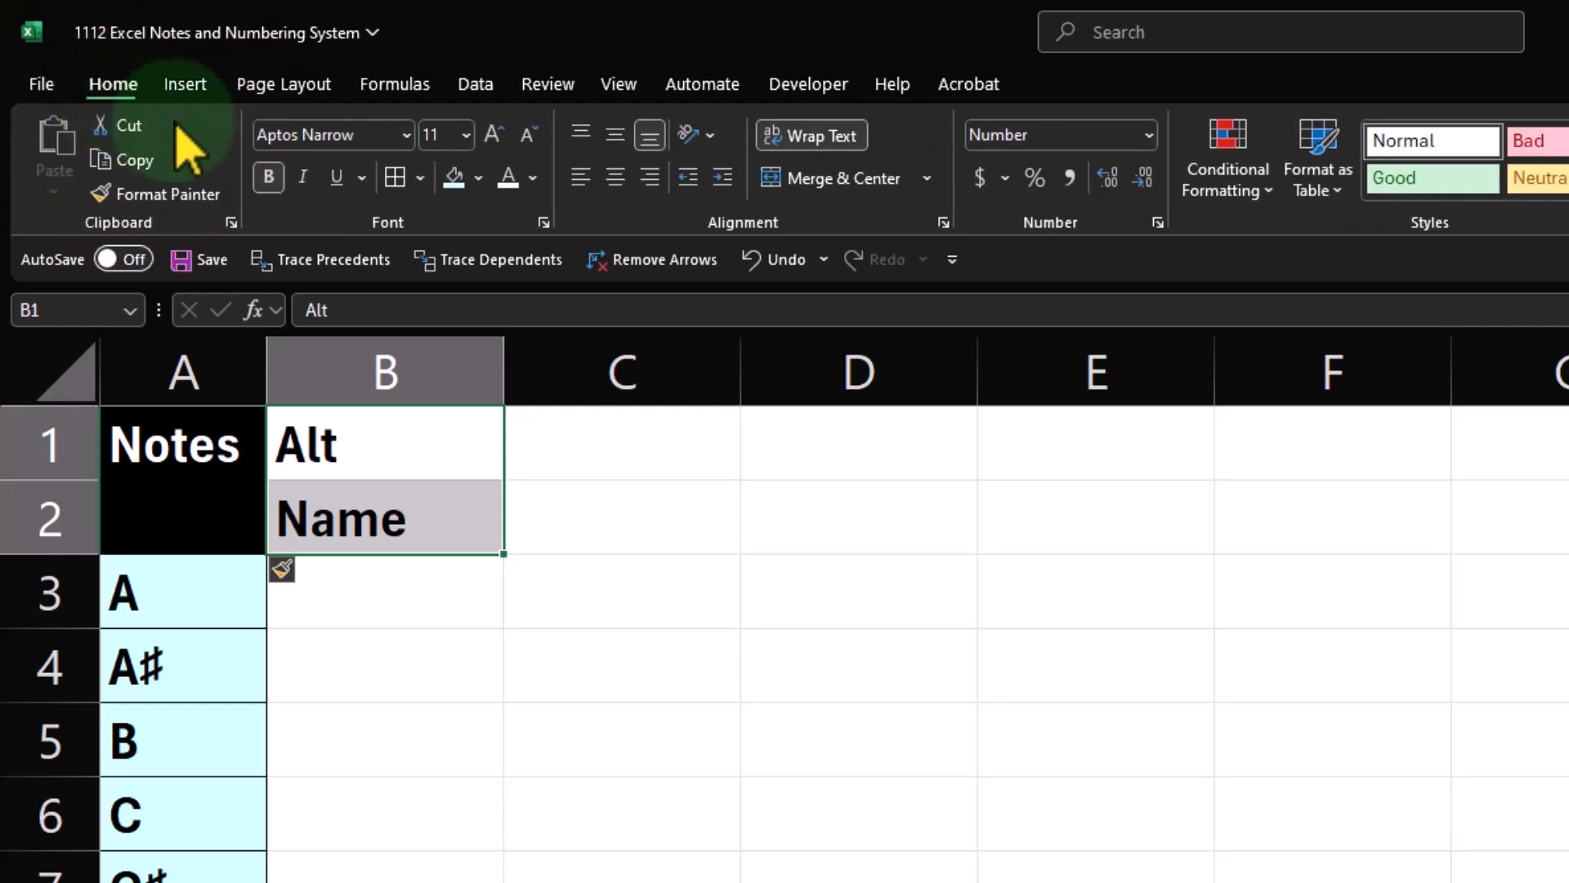
pyautogui.click(488, 175)
pyautogui.click(502, 309)
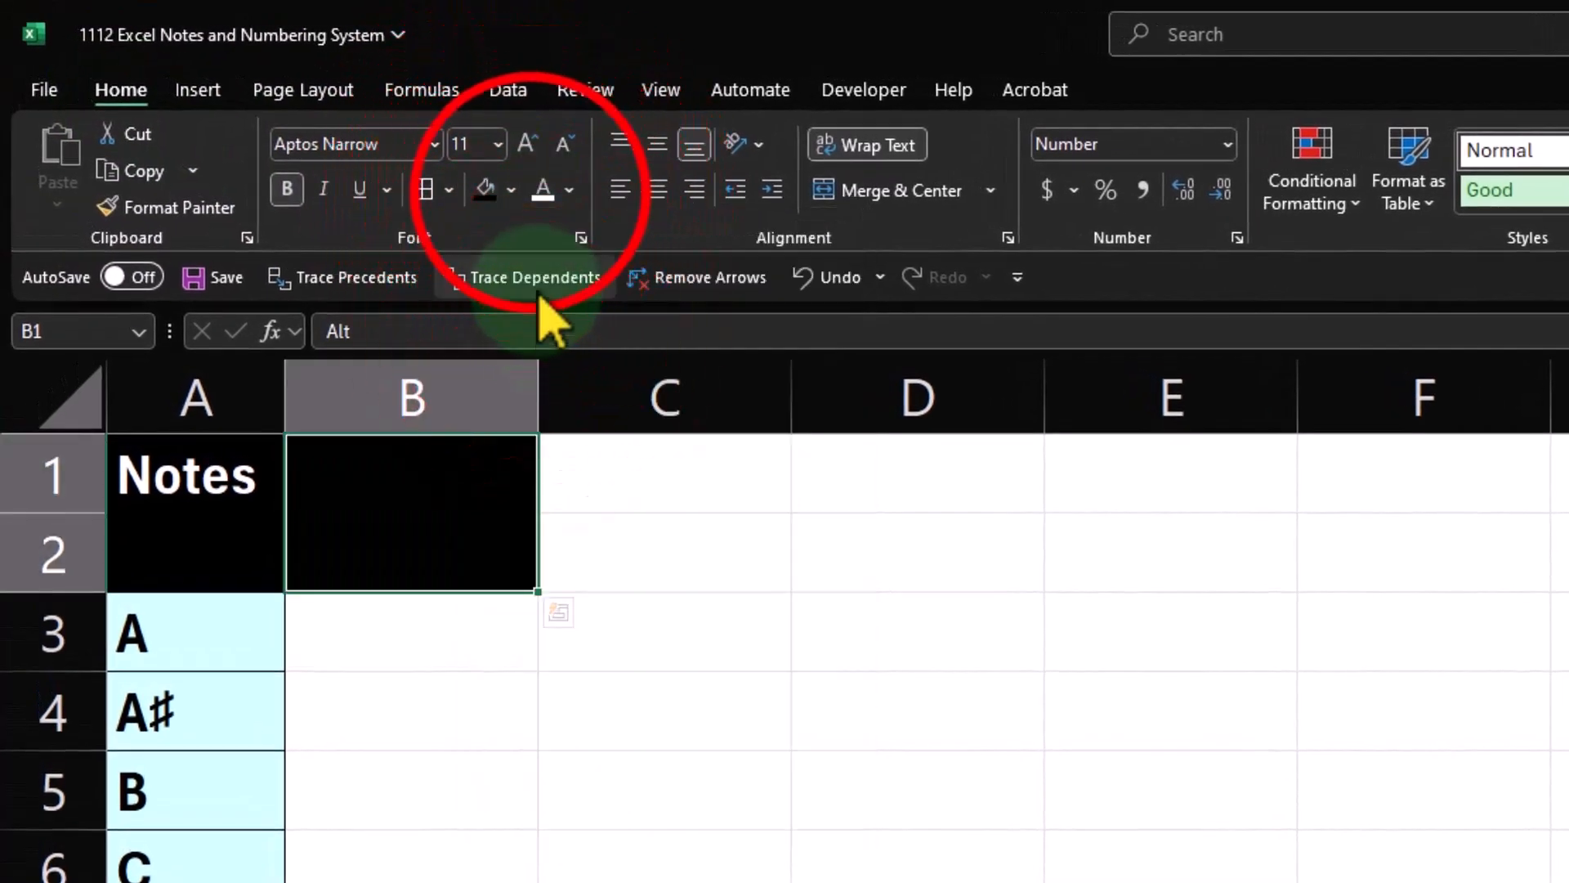
pyautogui.click(540, 195)
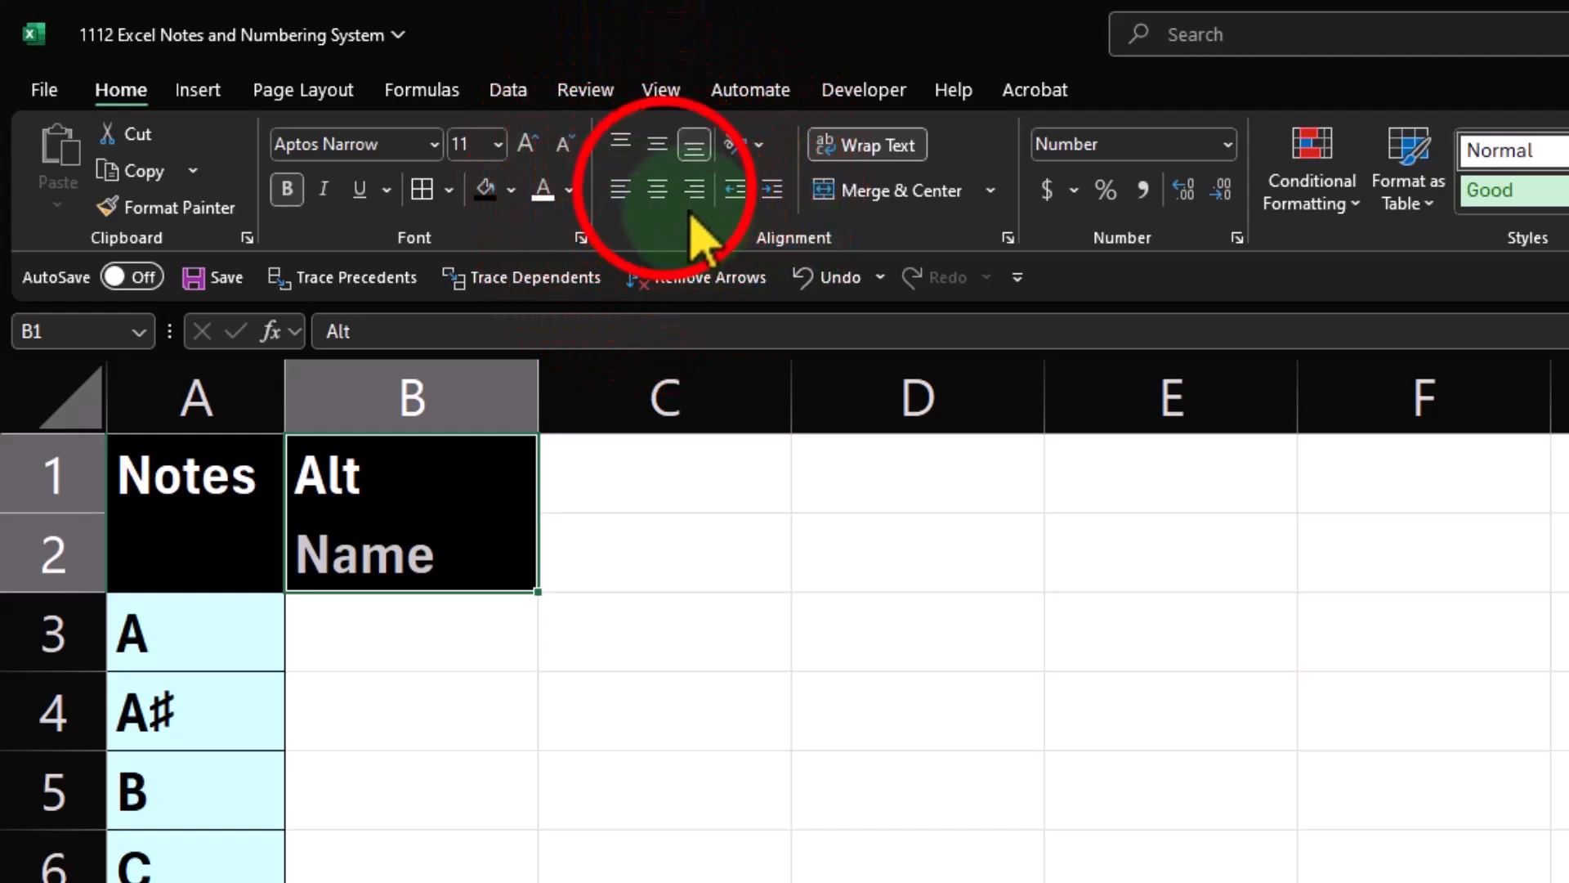
pyautogui.click(659, 190)
pyautogui.click(664, 790)
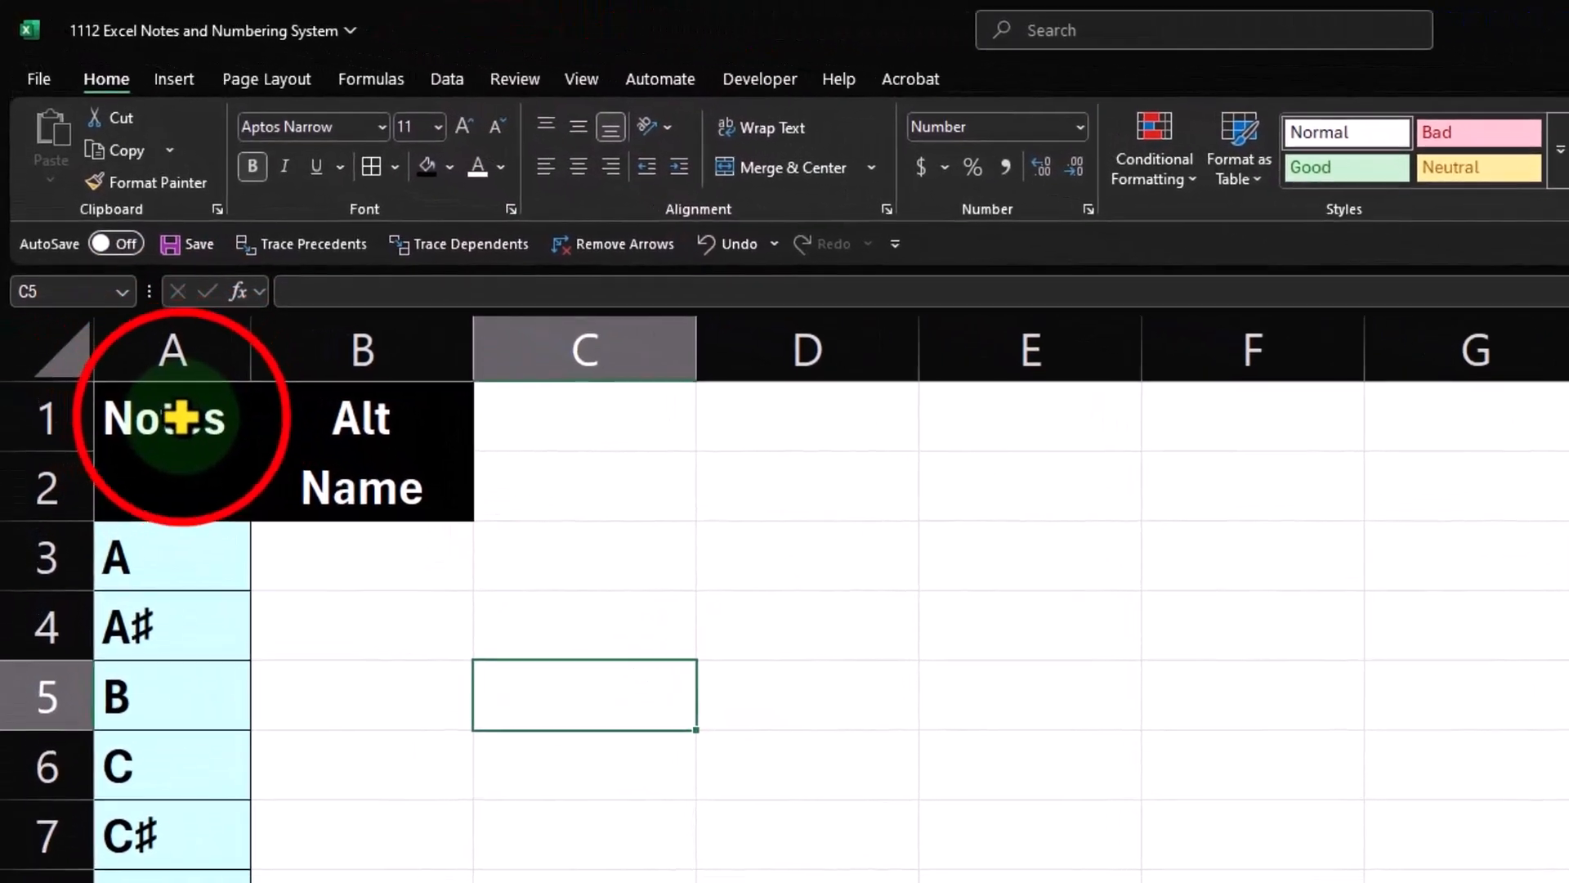
# Move the Notes heading from A1 to A2 and auto-fit the width of column B
pyautogui.click(173, 419)
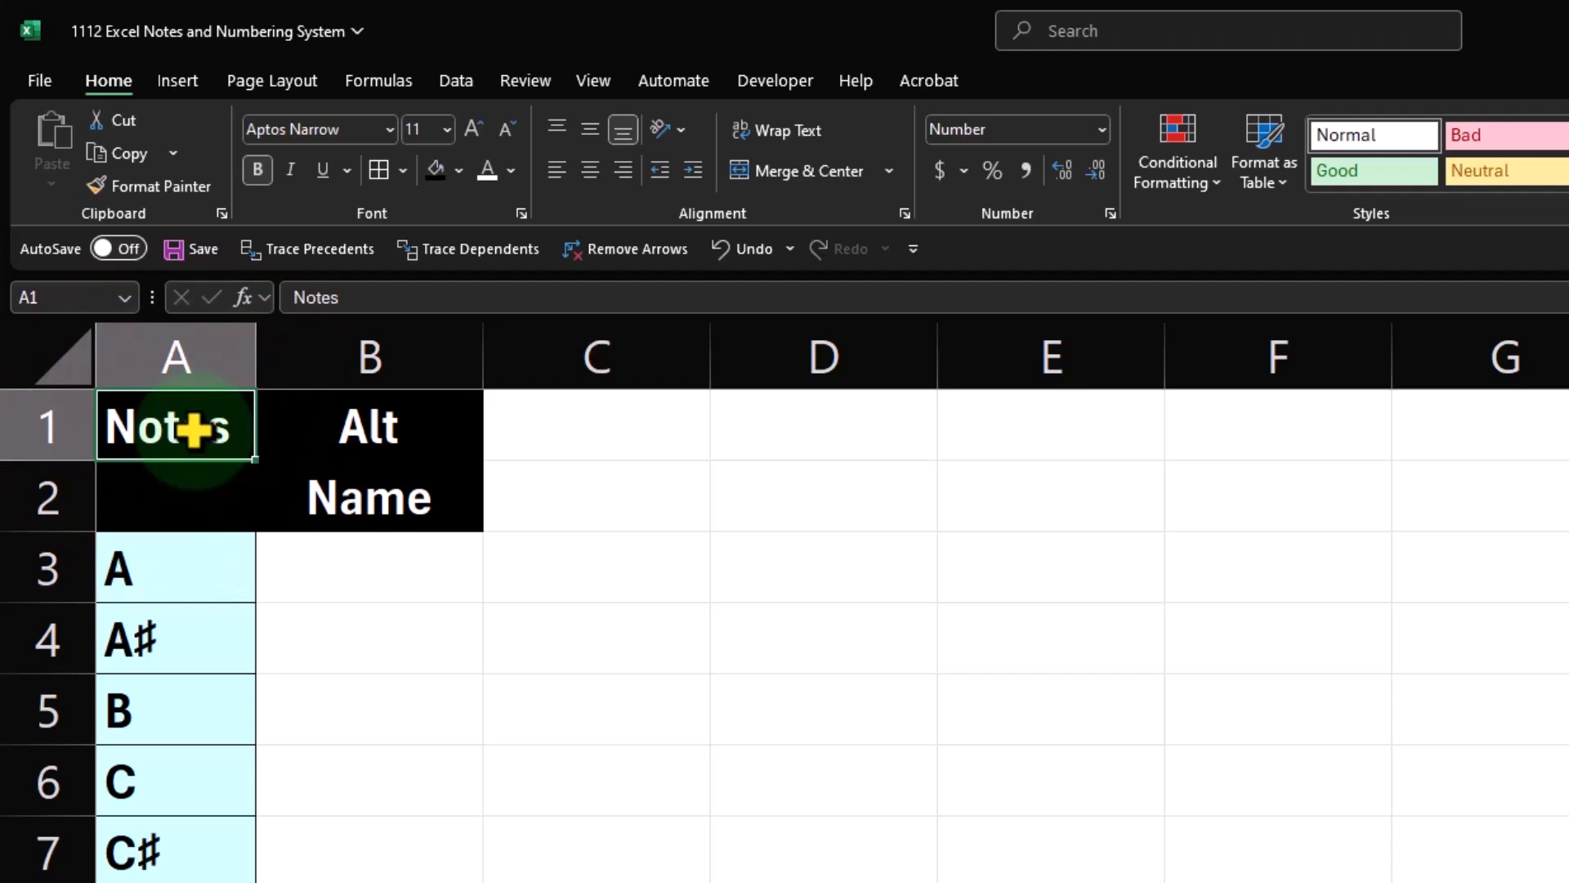
pyautogui.hotkey('ctrl', 'c')
pyautogui.click(193, 497)
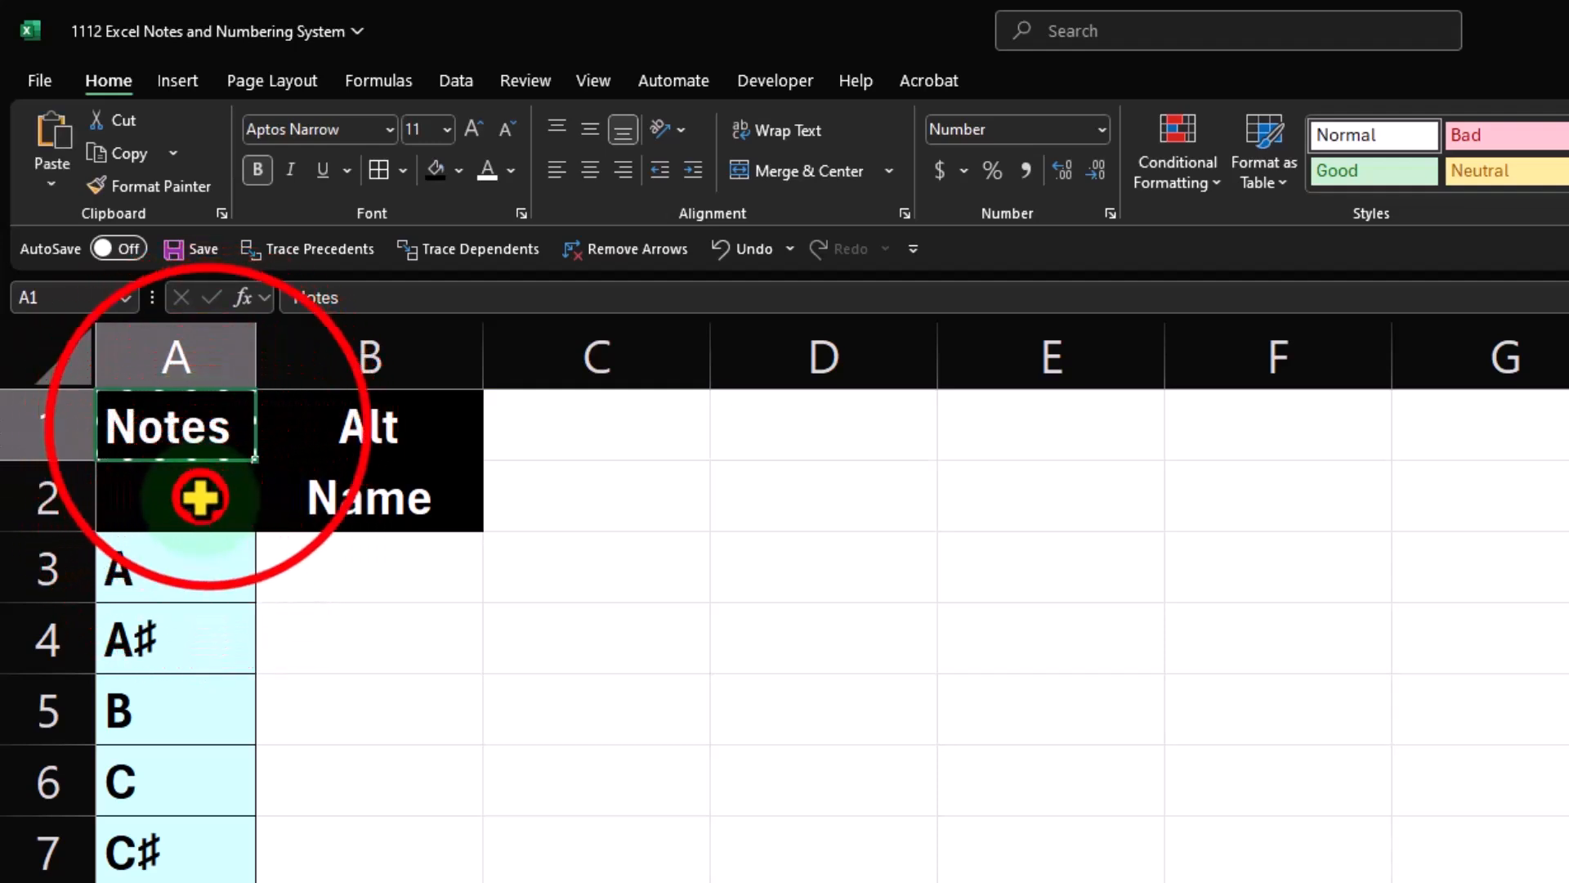
pyautogui.hotkey('ctrl', 'v')
pyautogui.click(204, 429)
pyautogui.press('Delete')
pyautogui.press('Down')
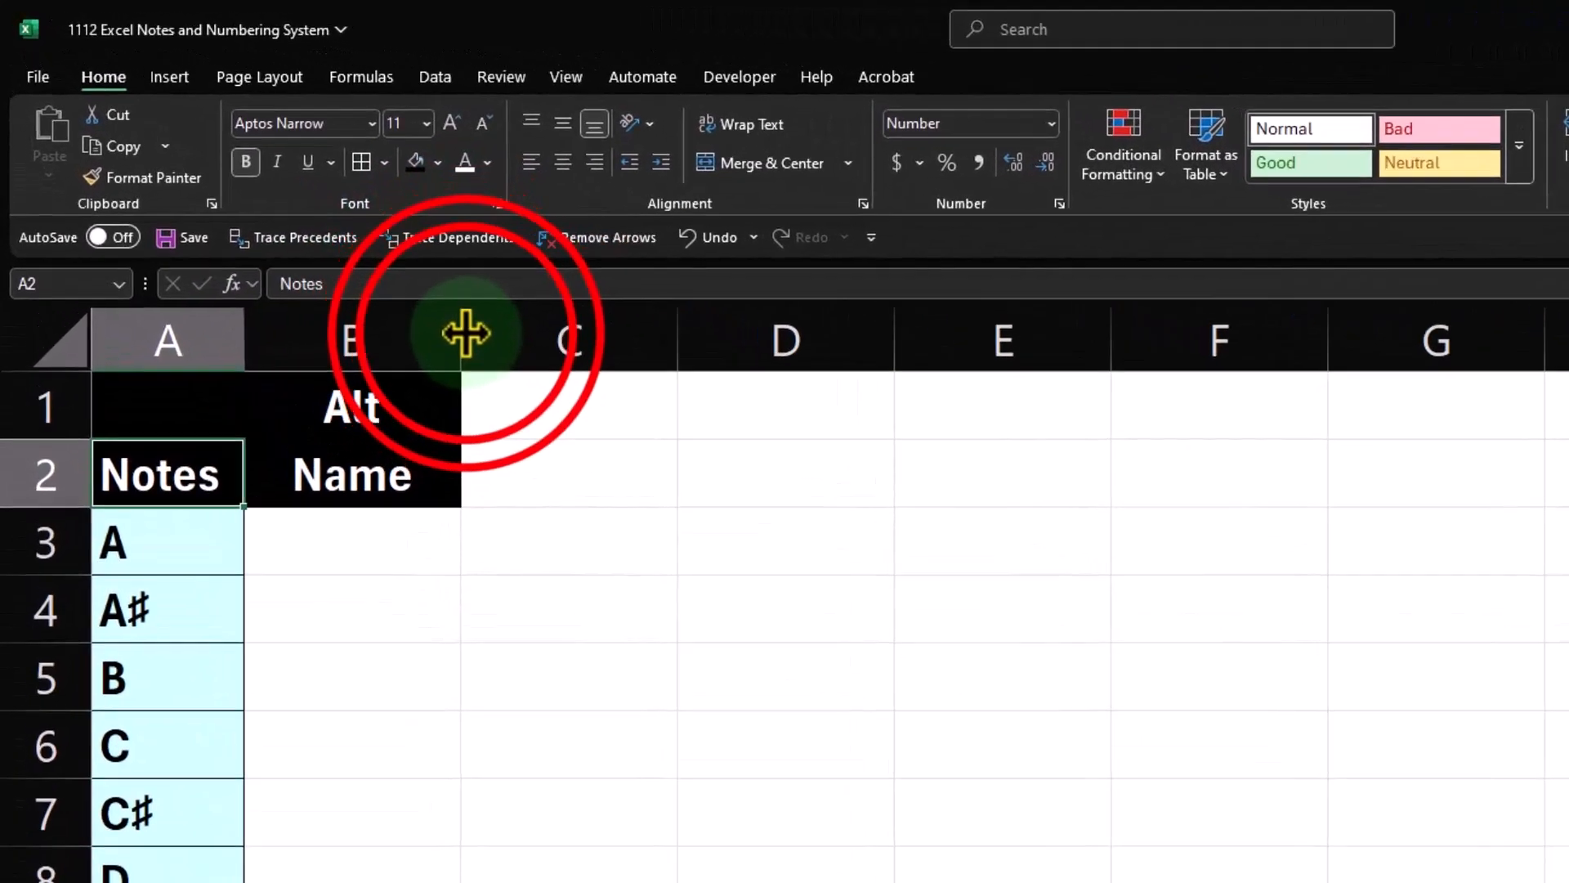
pyautogui.doubleClick(313, 228)
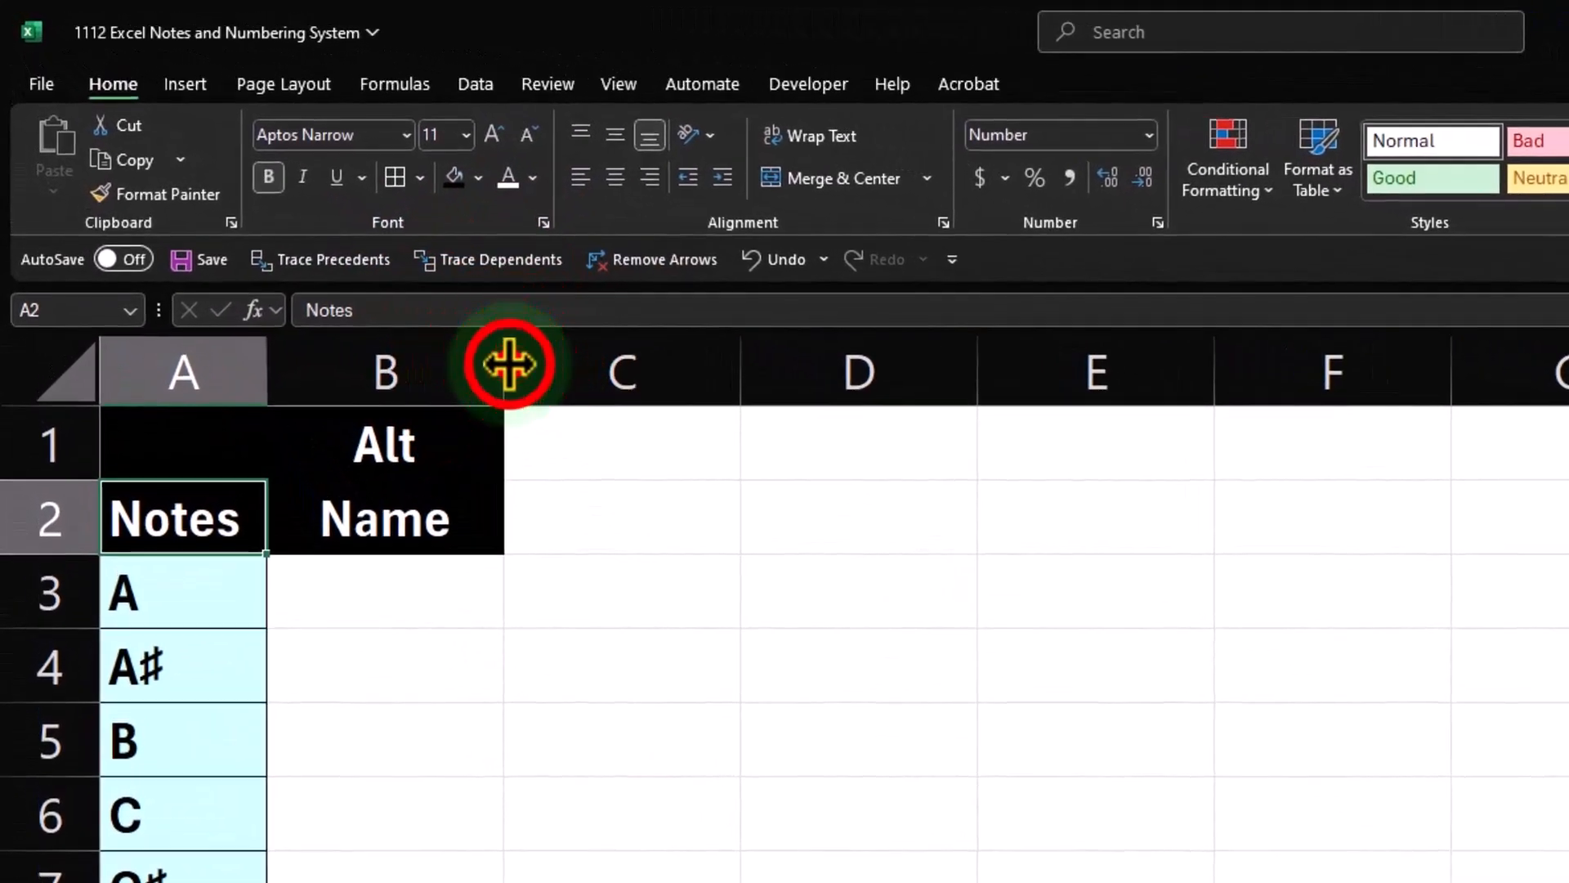
pyautogui.click(511, 352)
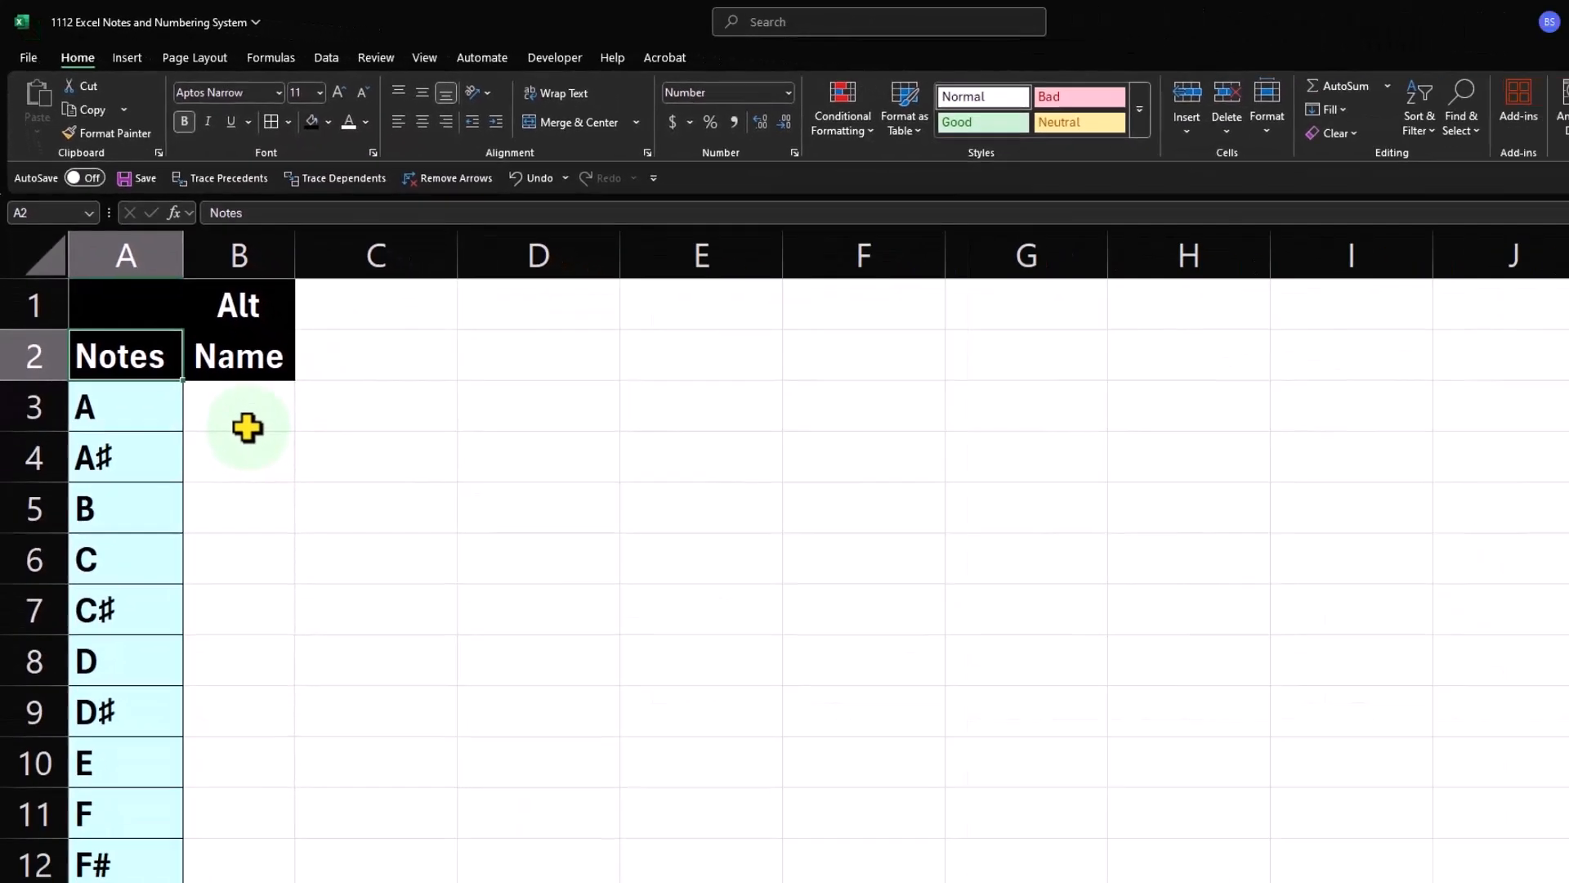
# Begin the alternate name for G♯ in cell B14 with the letter A
pyautogui.scroll(-4, 221, 384)
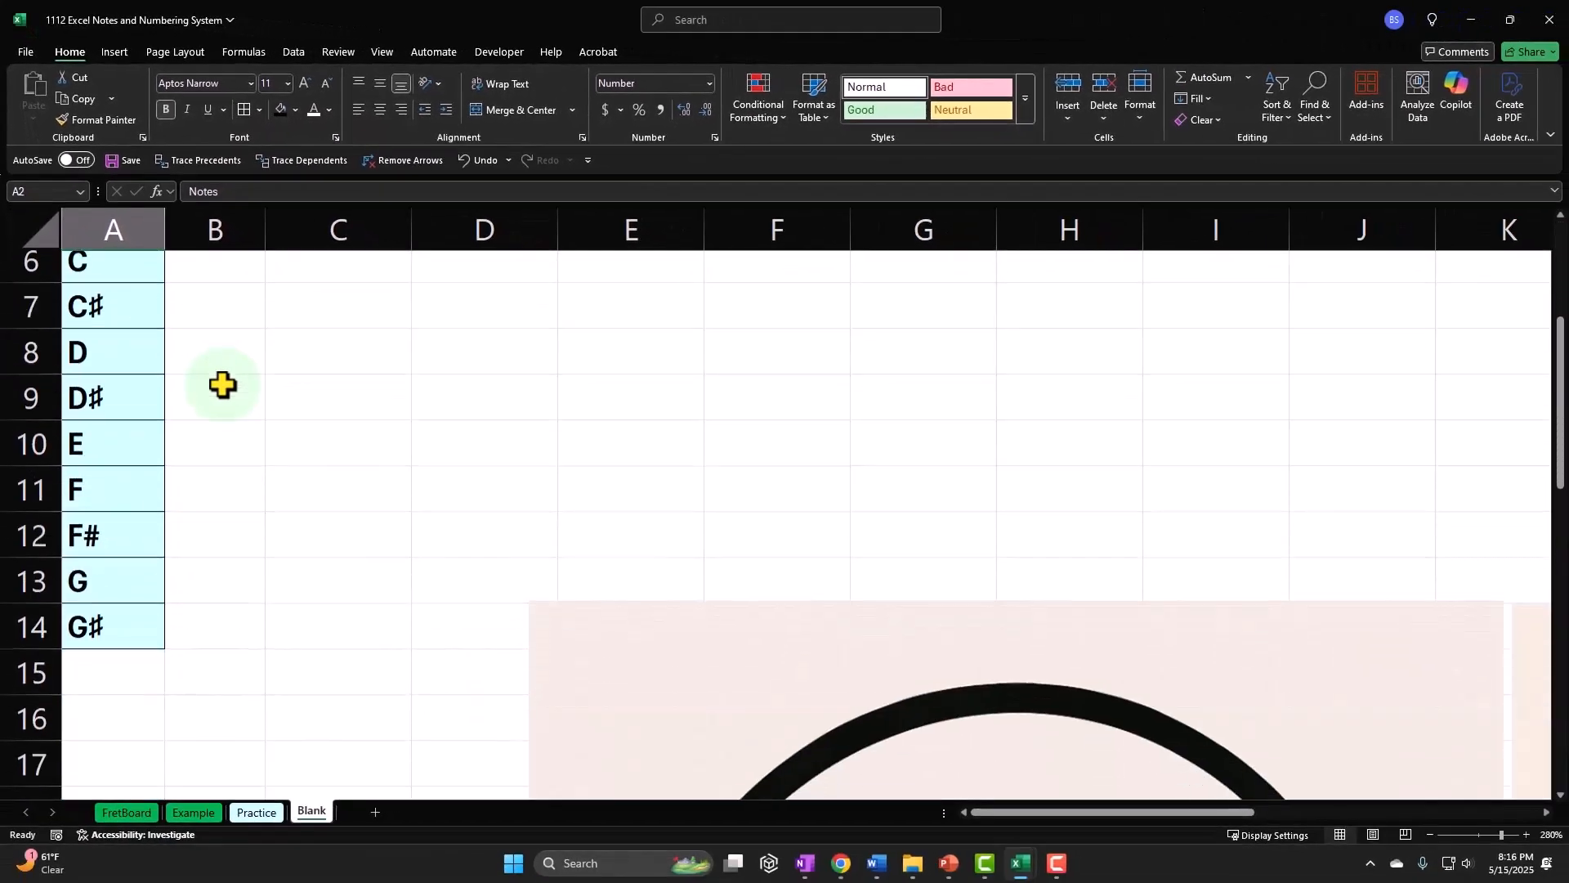
pyautogui.scroll(2, 212, 416)
pyautogui.click(210, 591)
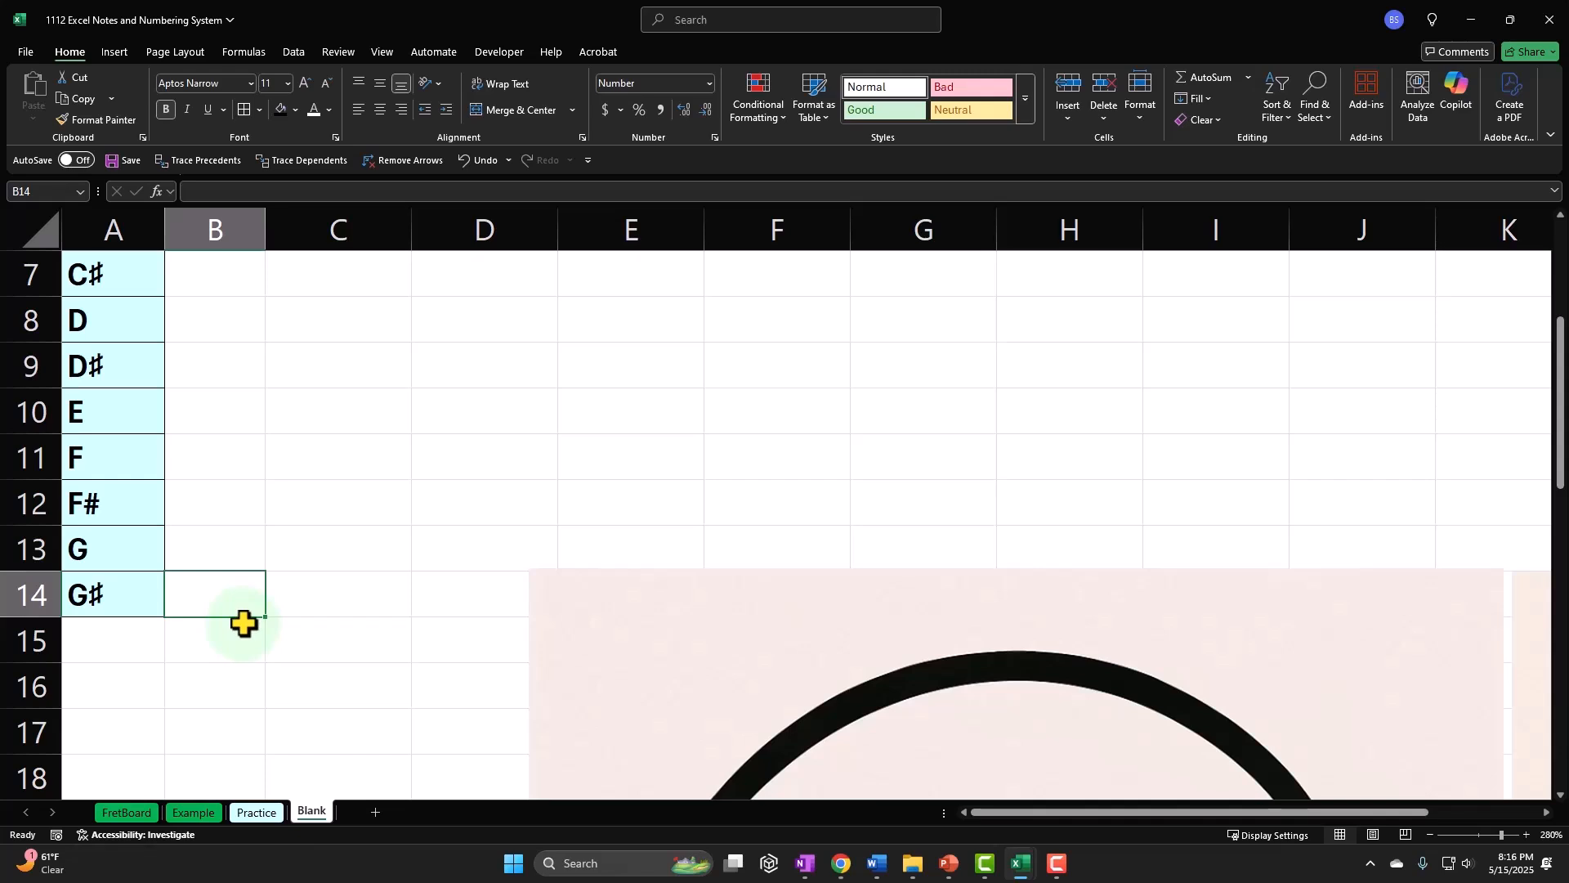
pyautogui.write('A')
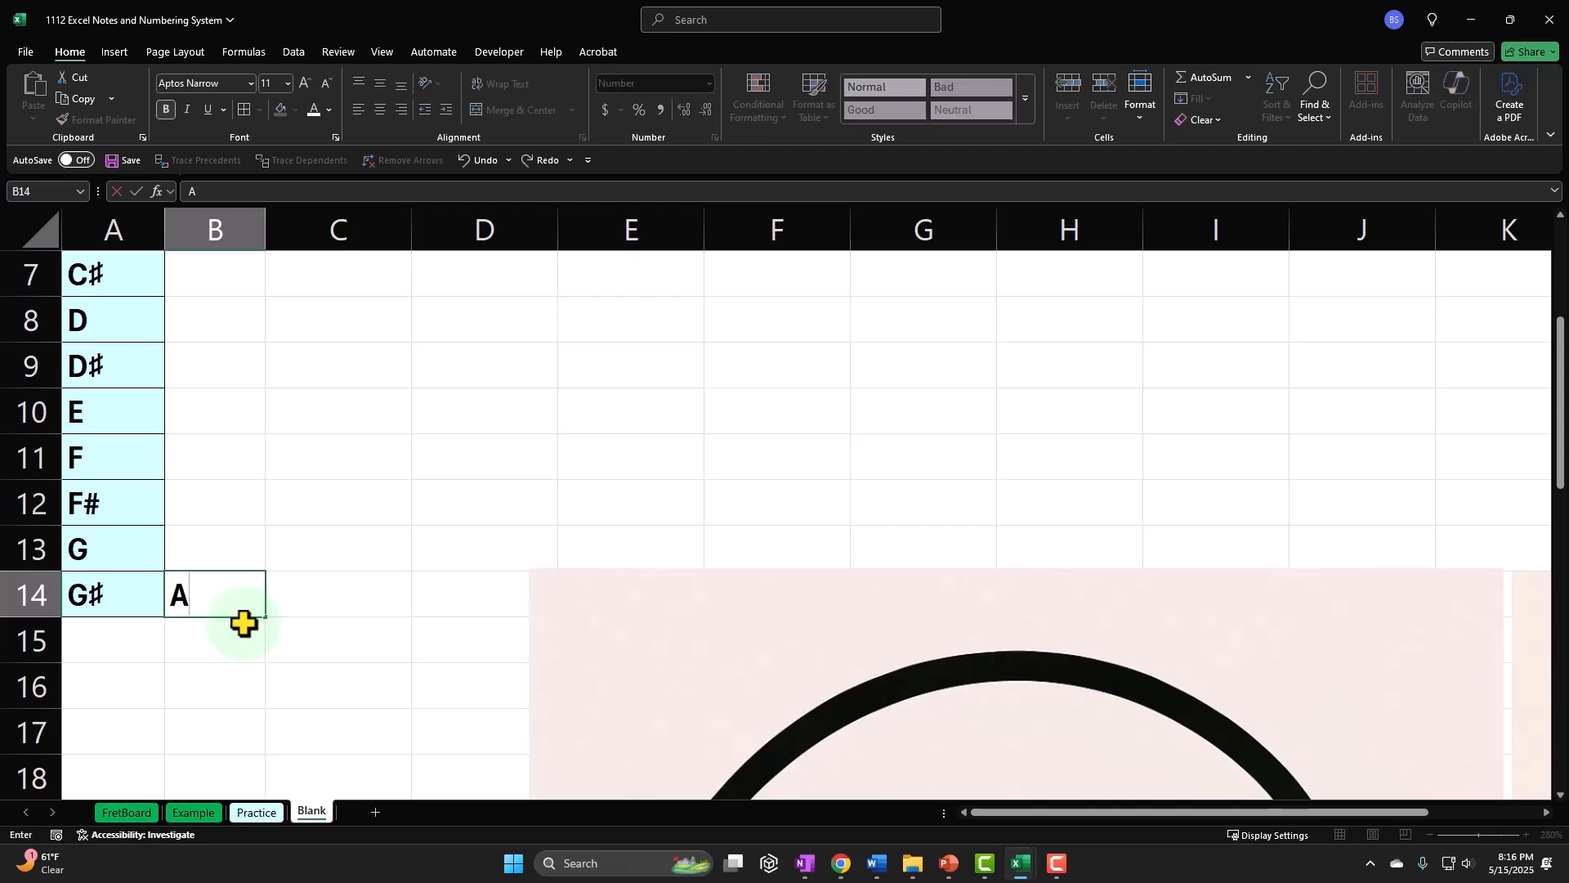